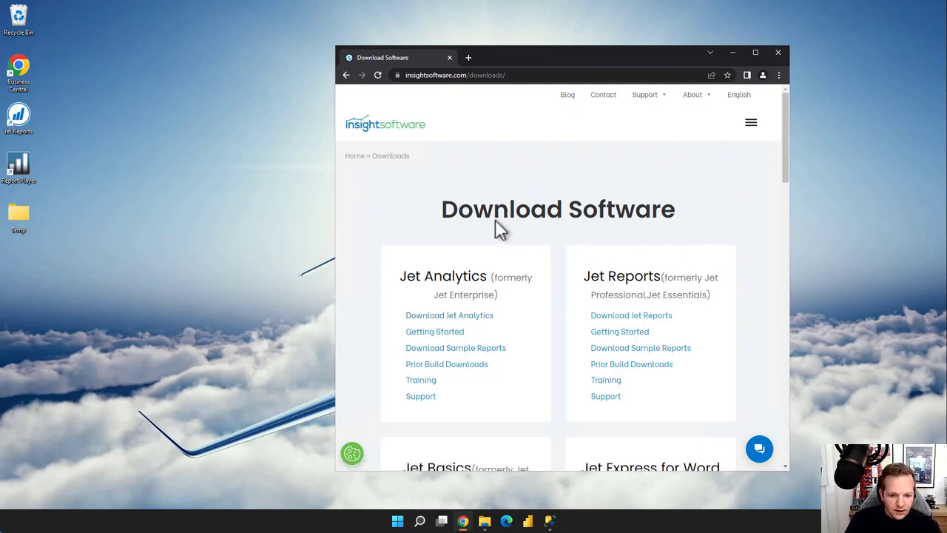
Extract the JetAnalyticsInstall archive from Downloads into its own JetAnalyticsInstall folder
{"action": "left_click", "coordinate": [731, 53]}
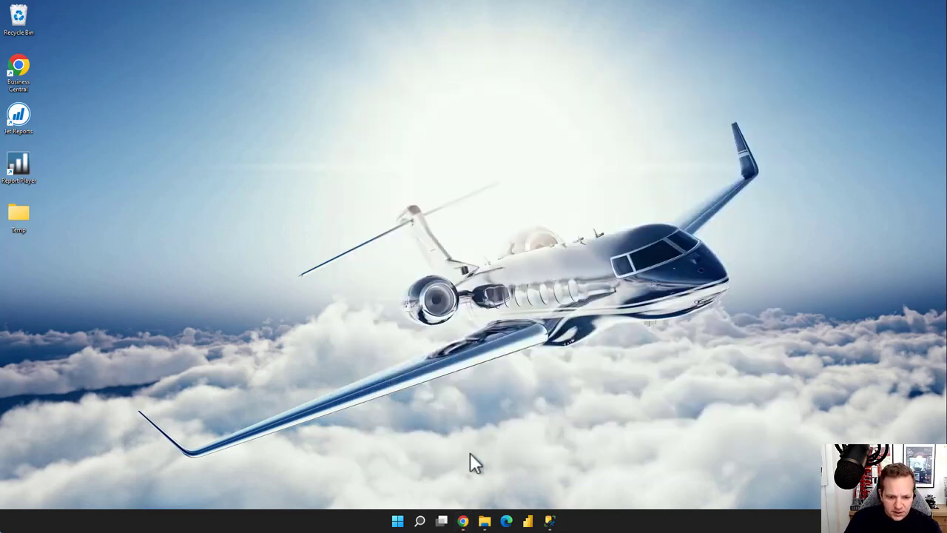
{"action": "left_click", "coordinate": [485, 521]}
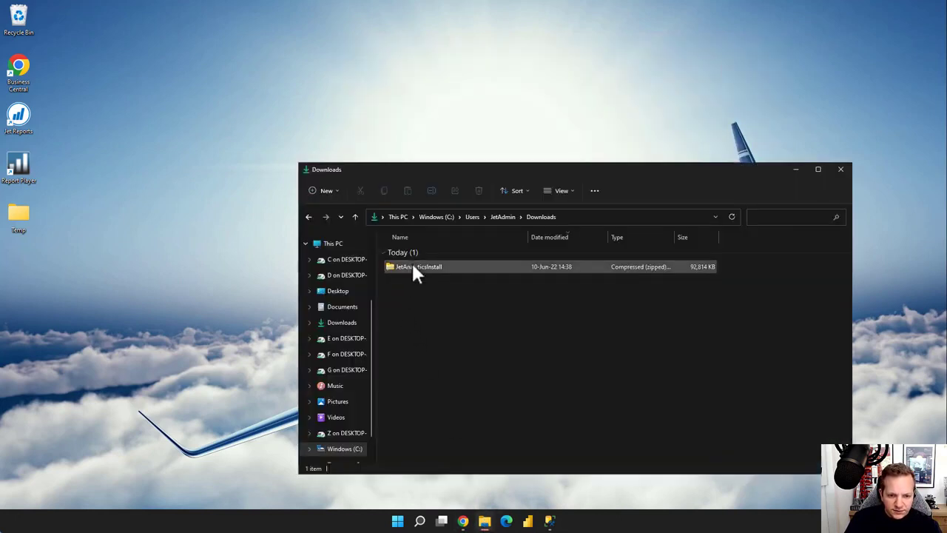
{"action": "right_click", "coordinate": [413, 268]}
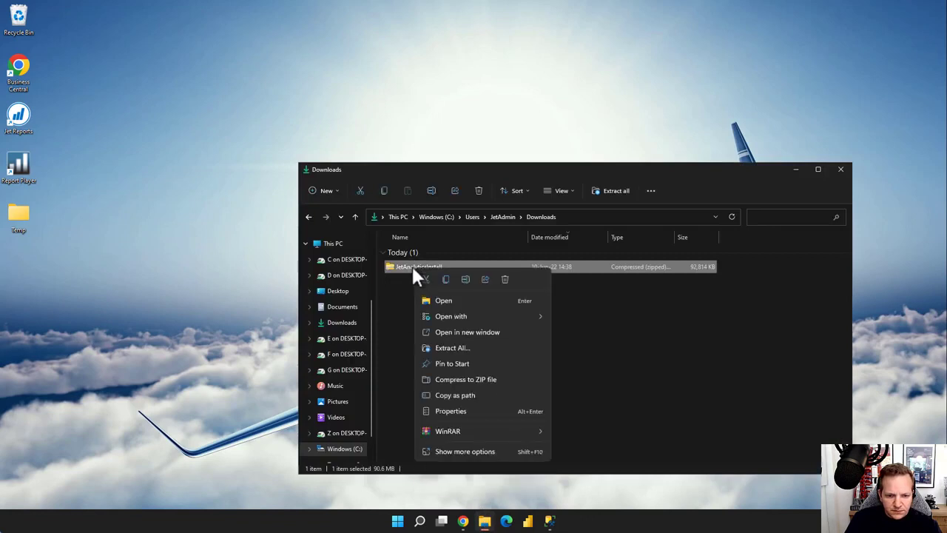
{"action": "left_click", "coordinate": [473, 348]}
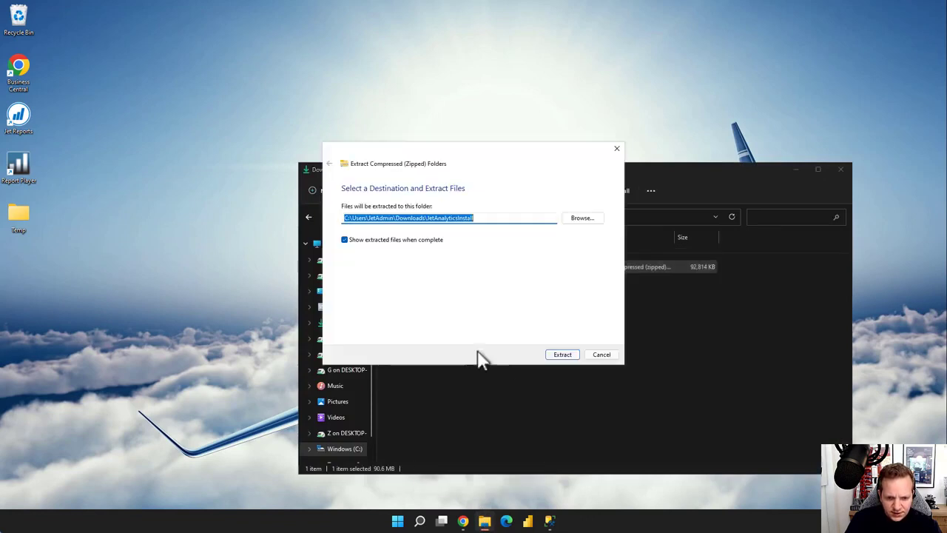
{"action": "left_click", "coordinate": [560, 356]}
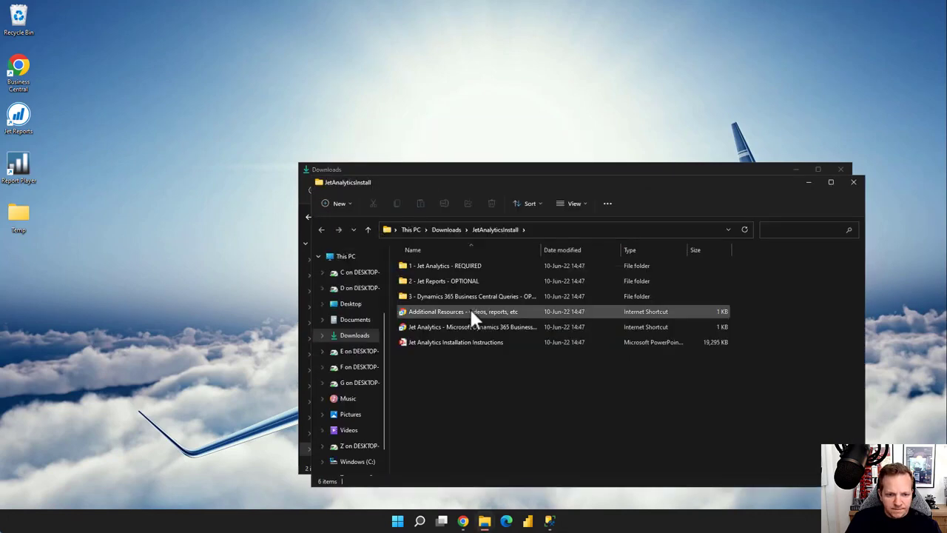
Run Jet Analytics Setup from the "64 bit - Jet Data Manager Server" folder and accept its End User License Agreement
{"action": "double_click", "coordinate": [434, 265]}
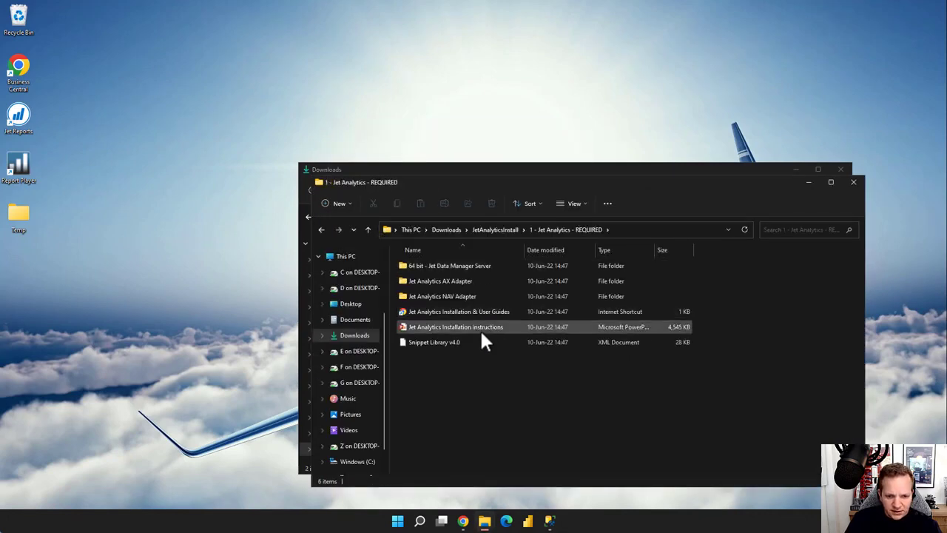
{"action": "double_click", "coordinate": [443, 268]}
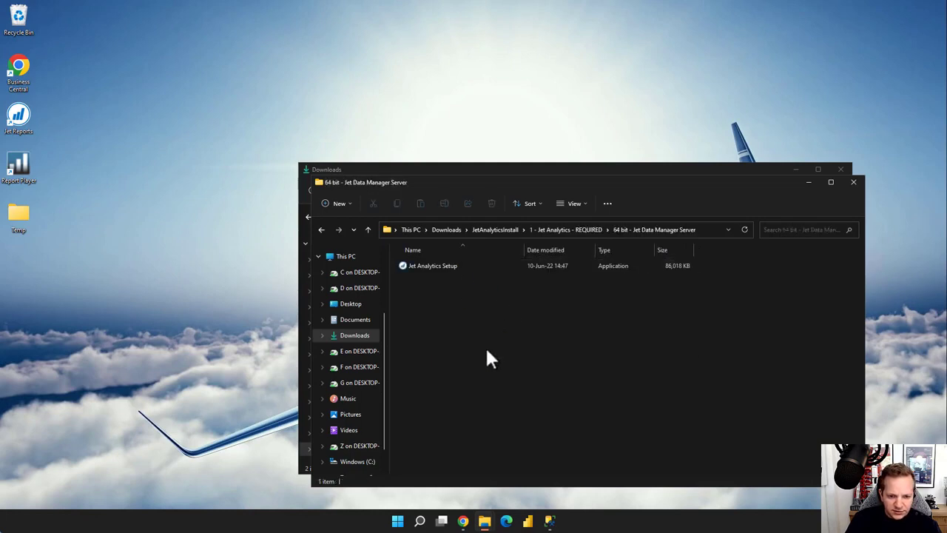
{"action": "double_click", "coordinate": [433, 265]}
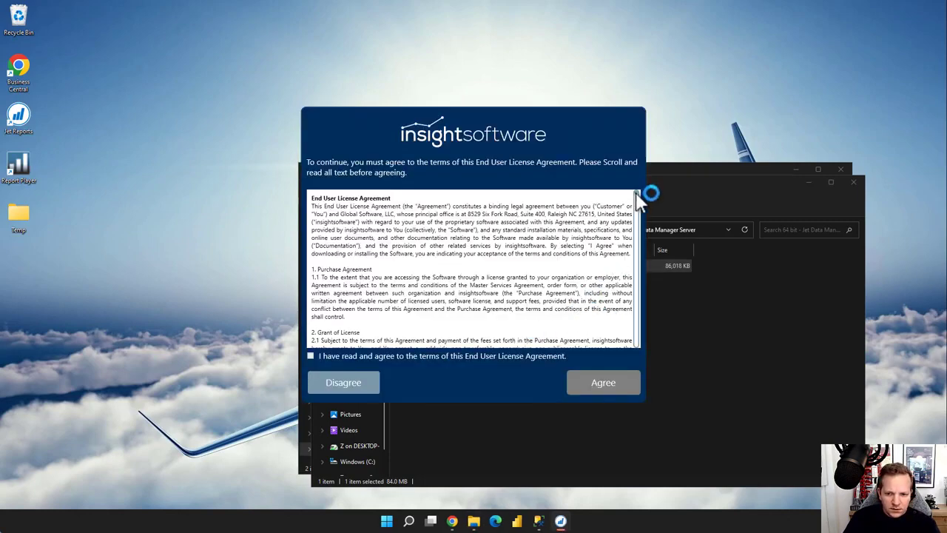
{"action": "left_click_drag", "start_coordinate": [638, 198], "coordinate": [640, 360]}
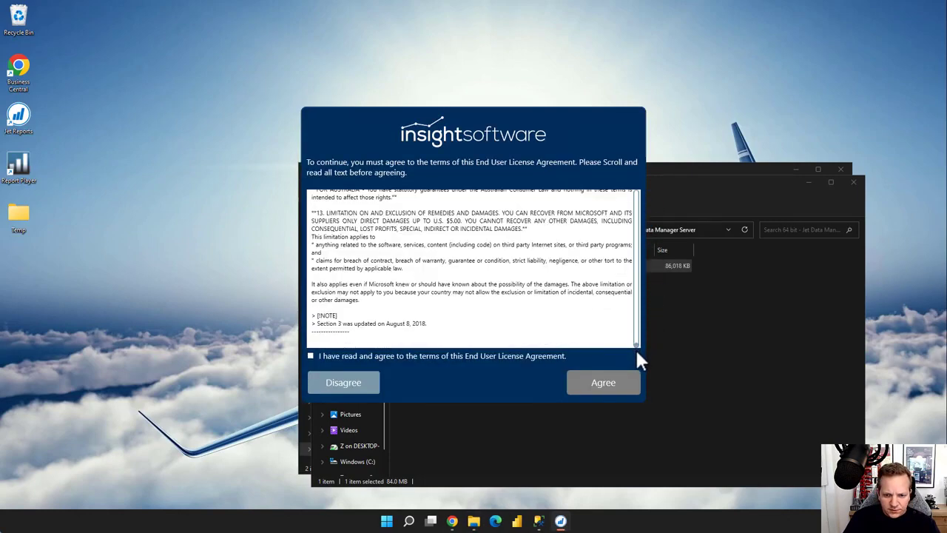
{"action": "left_click", "coordinate": [311, 357]}
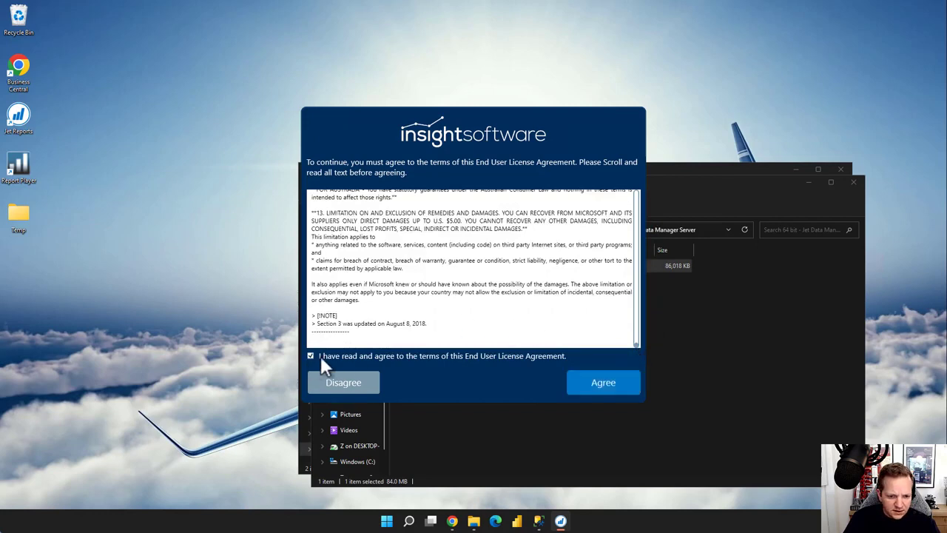
{"action": "left_click", "coordinate": [596, 383]}
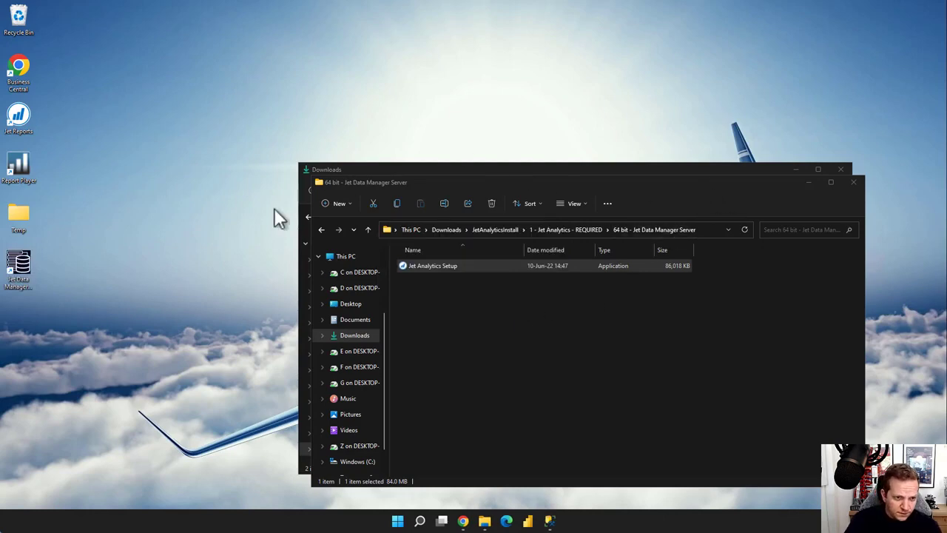
Launch Jet Data Manager Server and activate it over the internet with the license key
{"action": "double_click", "coordinate": [18, 280]}
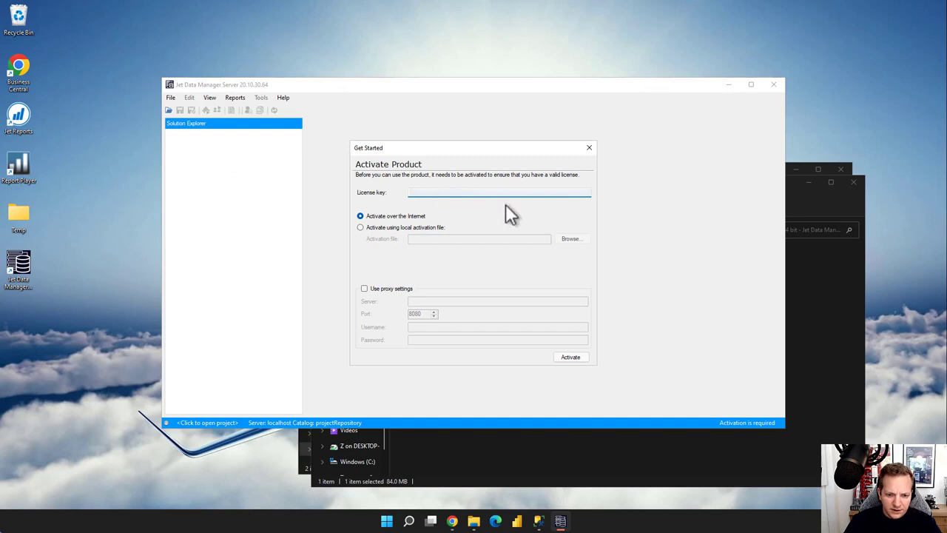
{"action": "key", "text": "ctrl+v"}
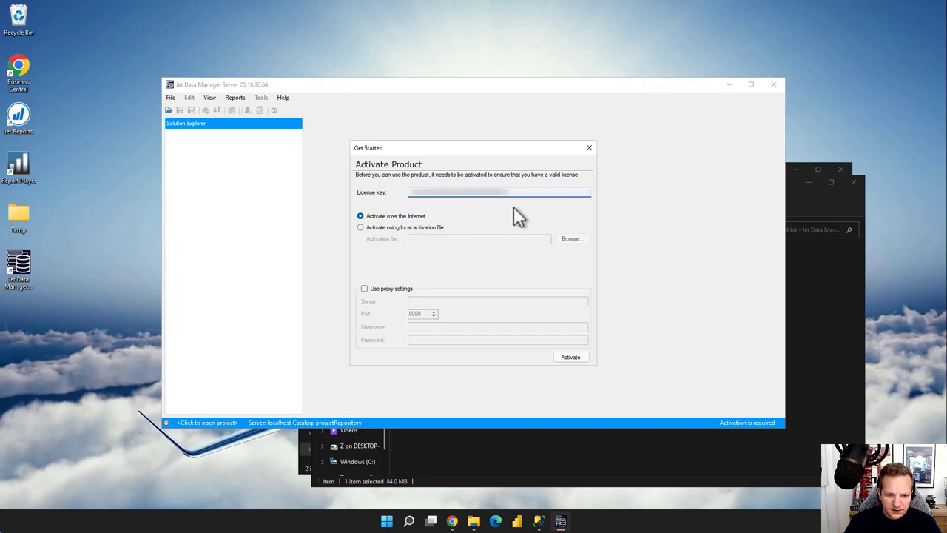
{"action": "left_click", "coordinate": [571, 357]}
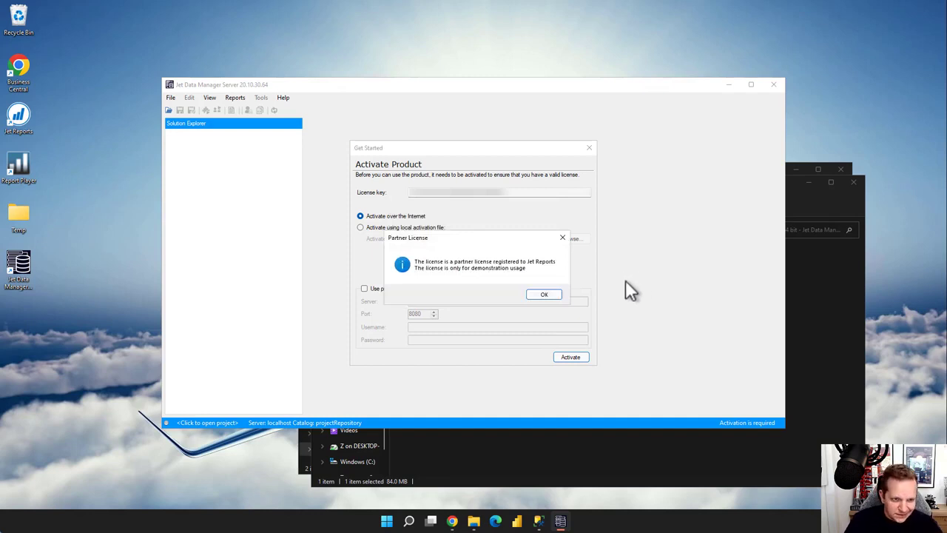
{"action": "left_click", "coordinate": [543, 296]}
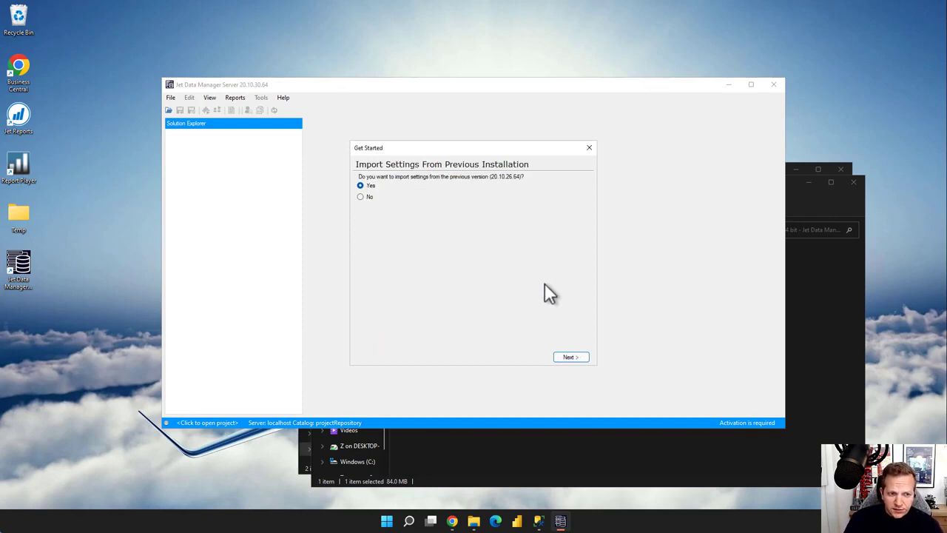
Decline importing settings from the previous installation and turn off the use of an ODX server
{"action": "left_click", "coordinate": [361, 196]}
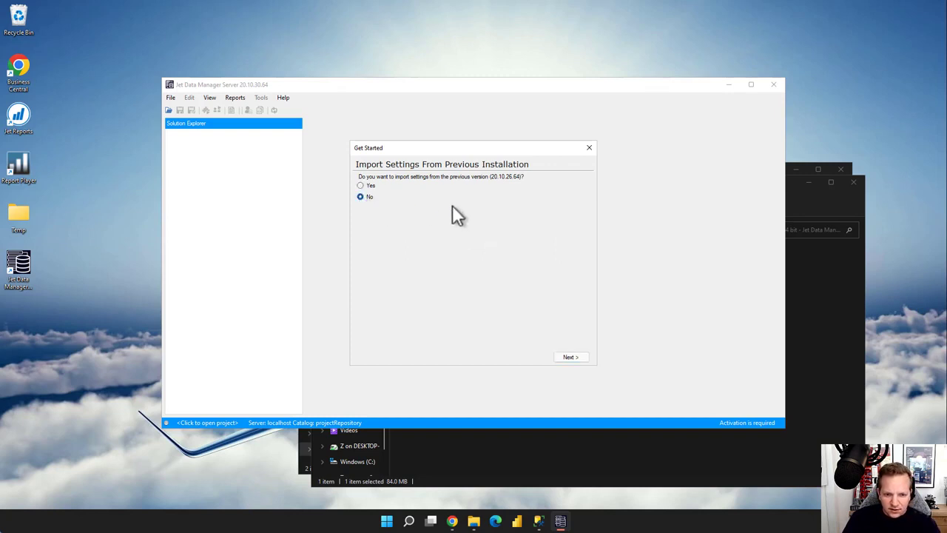
{"action": "left_click", "coordinate": [569, 356]}
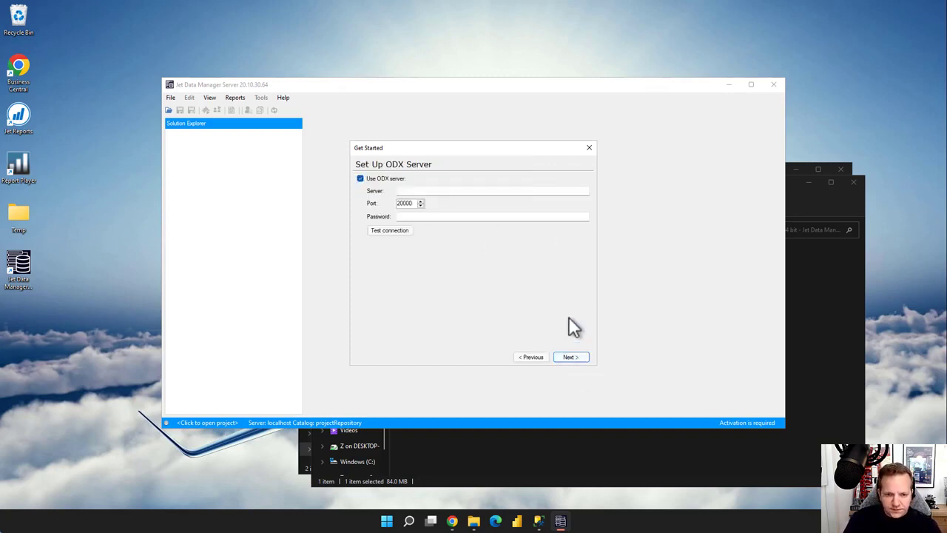
{"action": "left_click", "coordinate": [370, 180]}
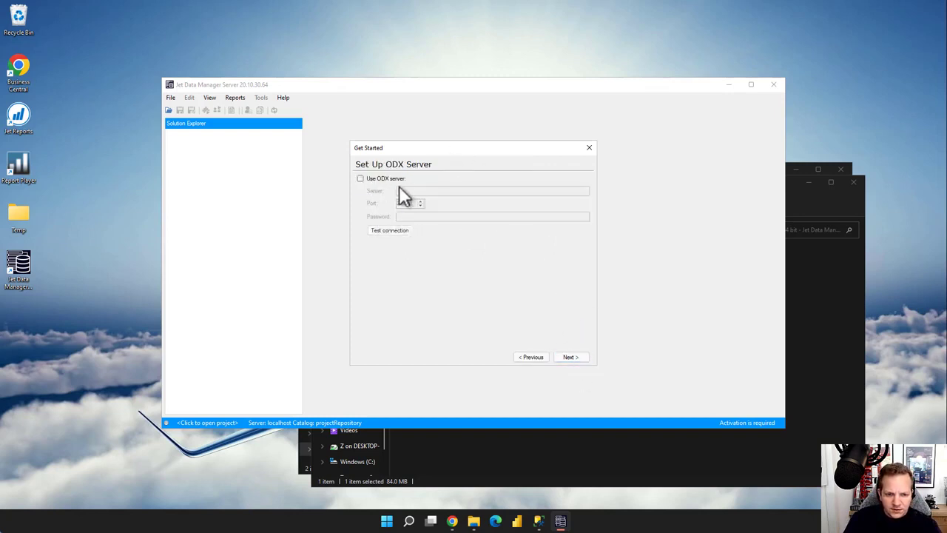
{"action": "left_click", "coordinate": [570, 357]}
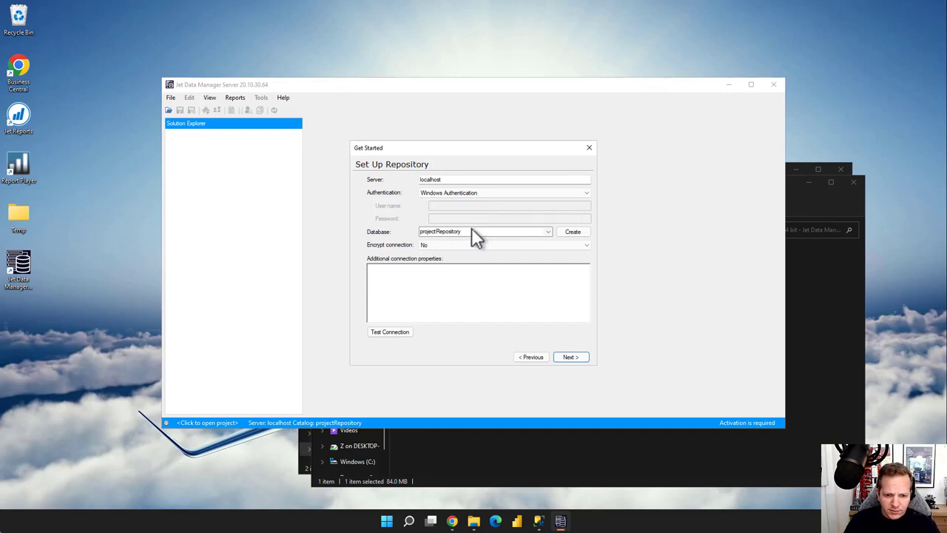
Create the projectRepository database on localhost and finish the Get Started setup without starting Windows Services Management
{"action": "left_click", "coordinate": [582, 234]}
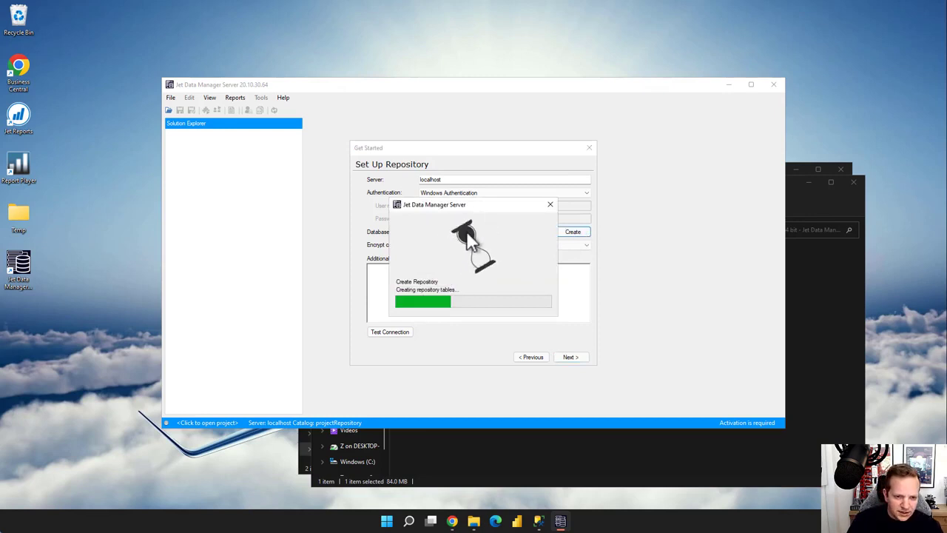
{"action": "left_click_drag", "start_coordinate": [470, 207], "coordinate": [460, 248]}
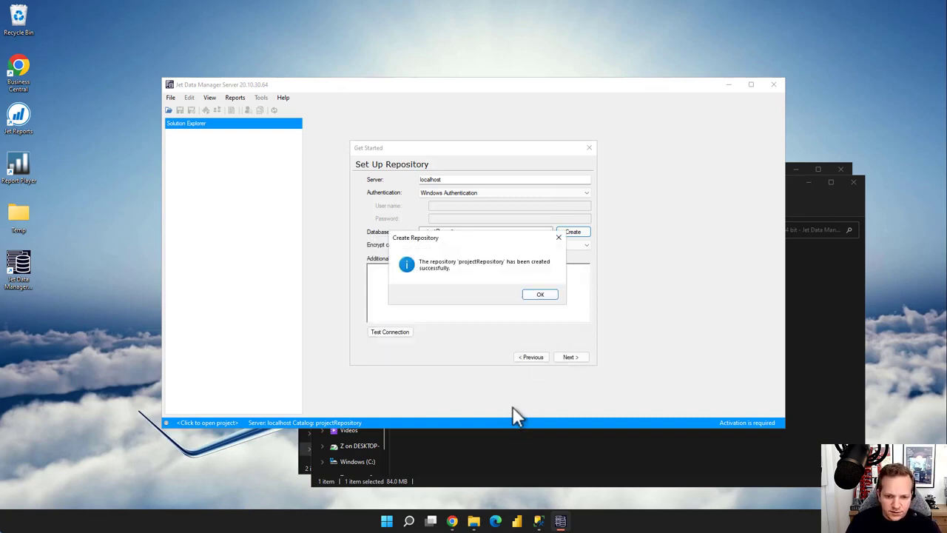
{"action": "left_click", "coordinate": [540, 294]}
{"action": "left_click", "coordinate": [575, 356]}
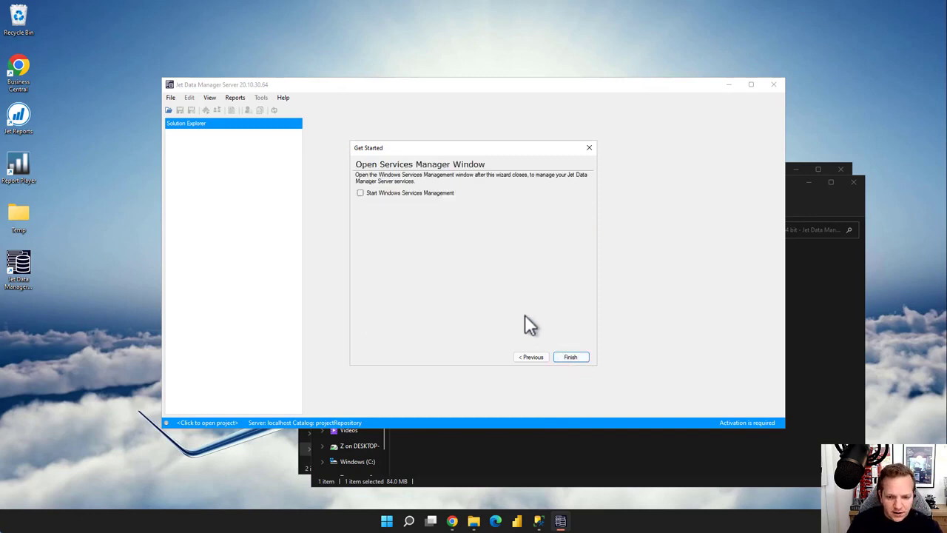
{"action": "left_click", "coordinate": [577, 357]}
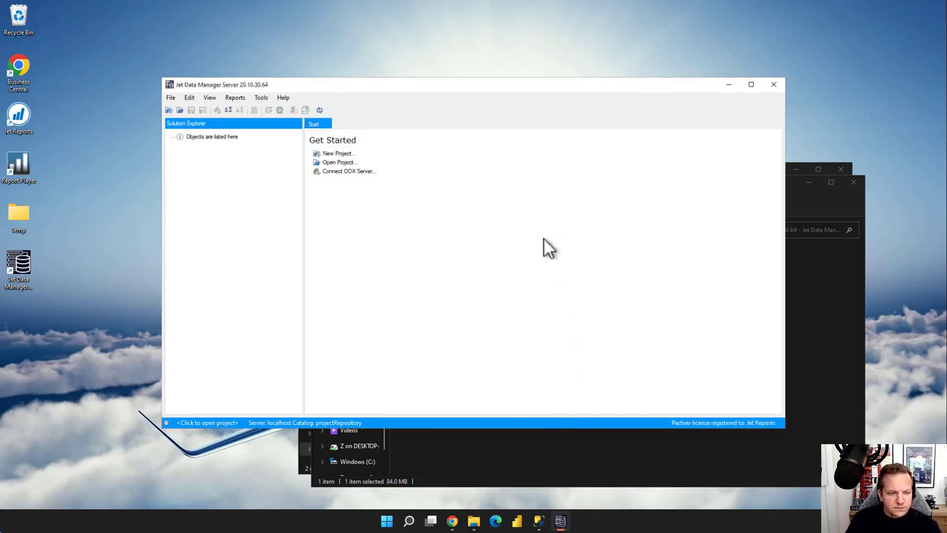
Download the "Business Central or NAV 2013 - 2018 (On Premise) v3" project from the CubeStore
{"action": "double_click", "coordinate": [346, 85]}
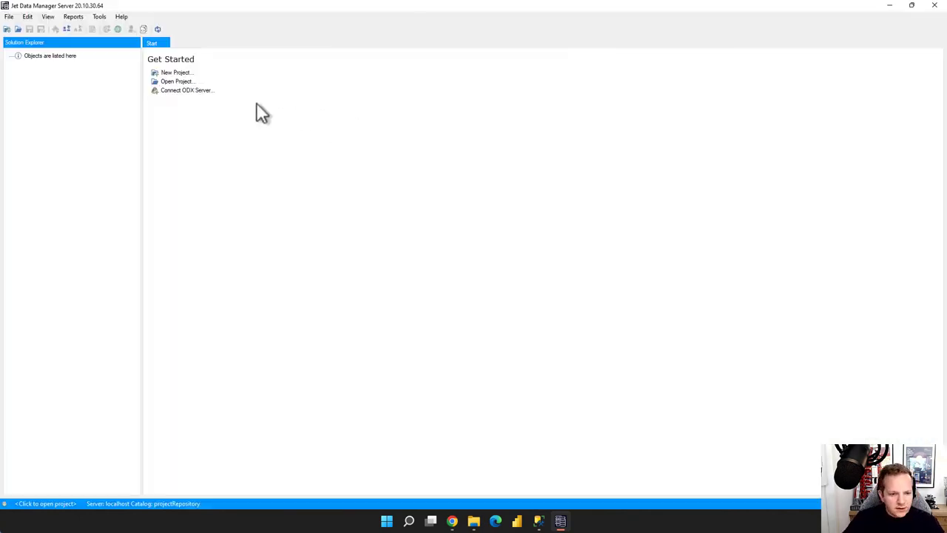
{"action": "left_click", "coordinate": [175, 73]}
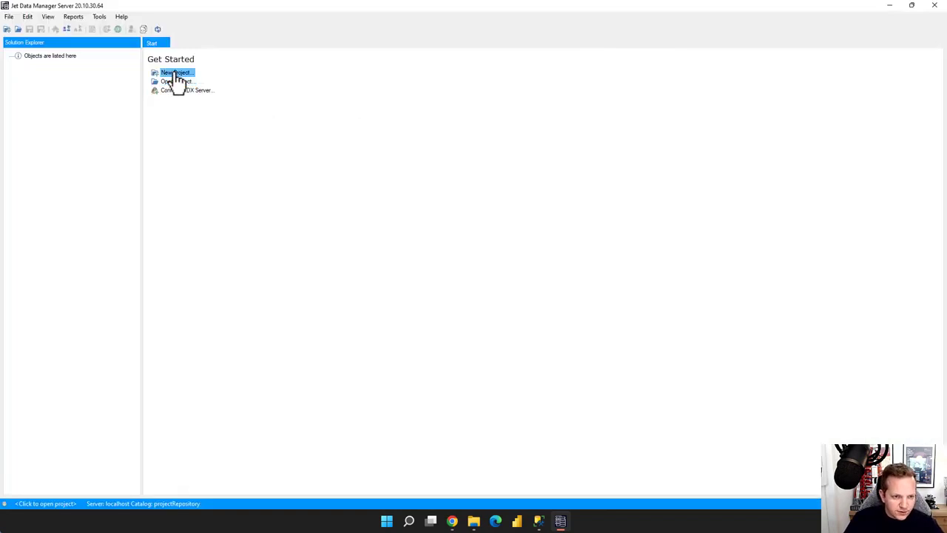
{"action": "left_click", "coordinate": [11, 18]}
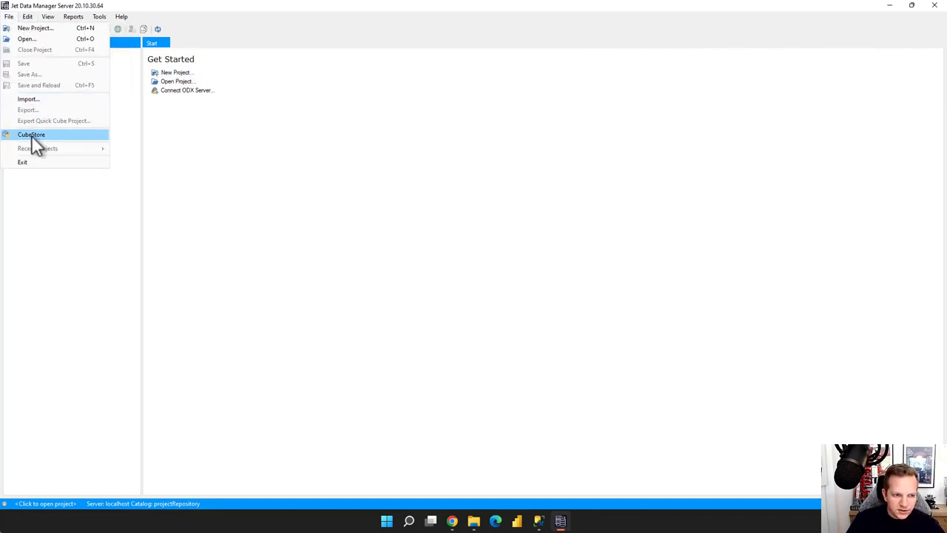
{"action": "left_click", "coordinate": [31, 135]}
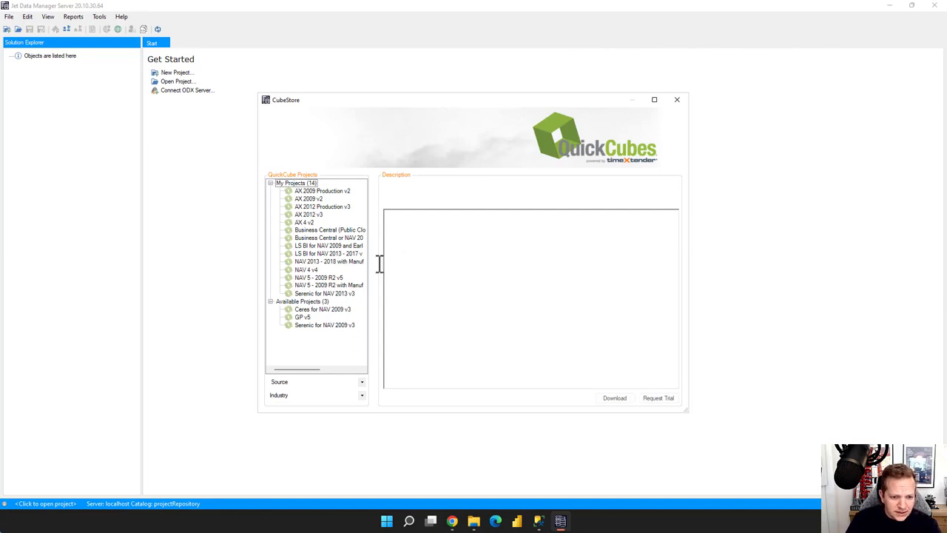
{"action": "left_click_drag", "start_coordinate": [689, 414], "coordinate": [789, 431]}
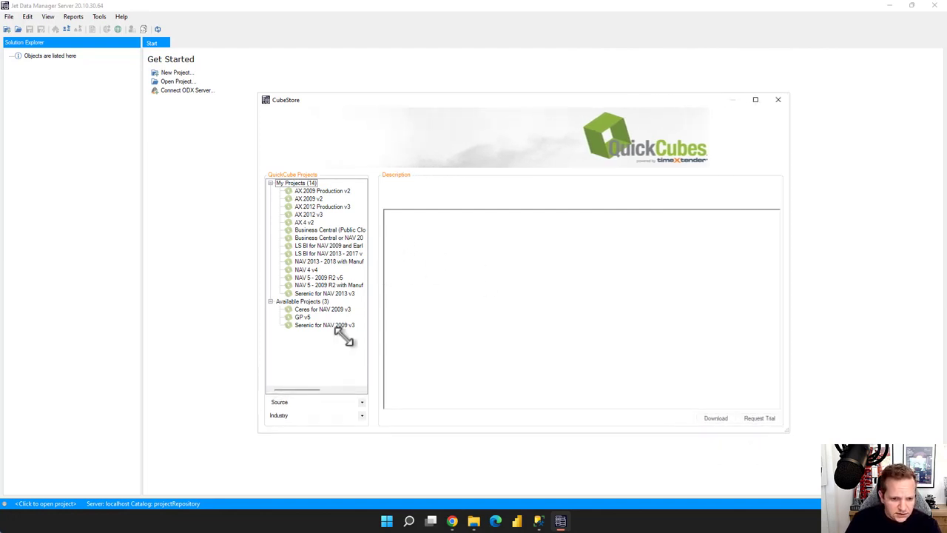
{"action": "left_click", "coordinate": [333, 238]}
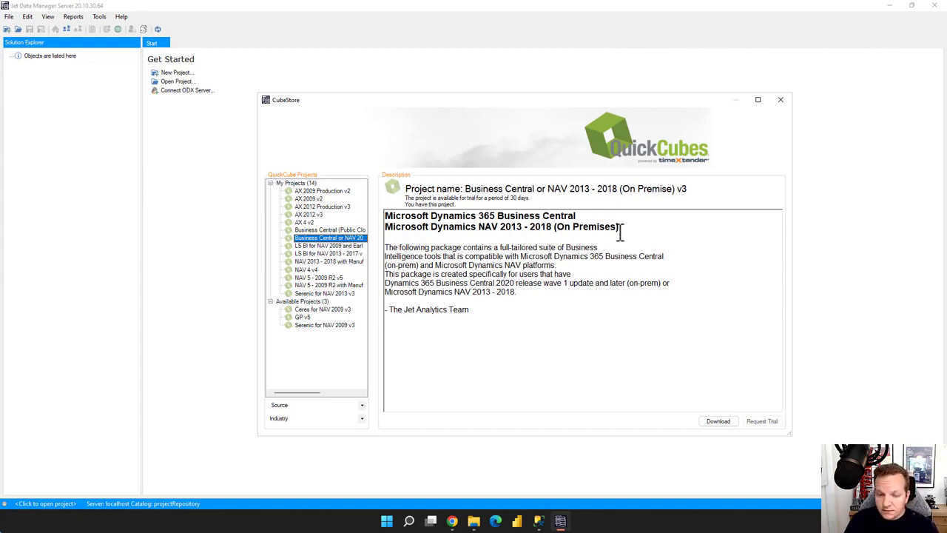
{"action": "left_click", "coordinate": [717, 422]}
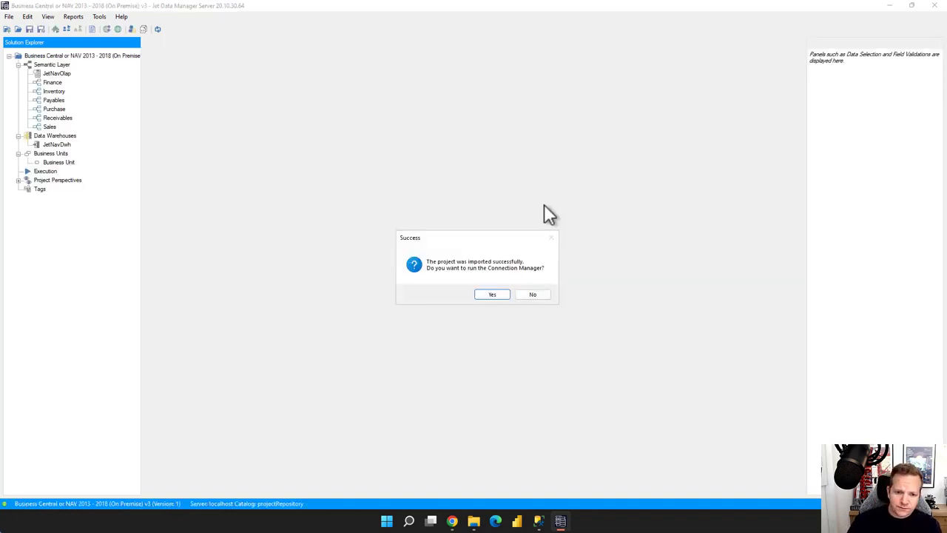
In the Connection Manager, point the Nav adapter's provider SQL connection to the JetCorp BC18.7 database, test it and accept it
{"action": "left_click", "coordinate": [501, 293]}
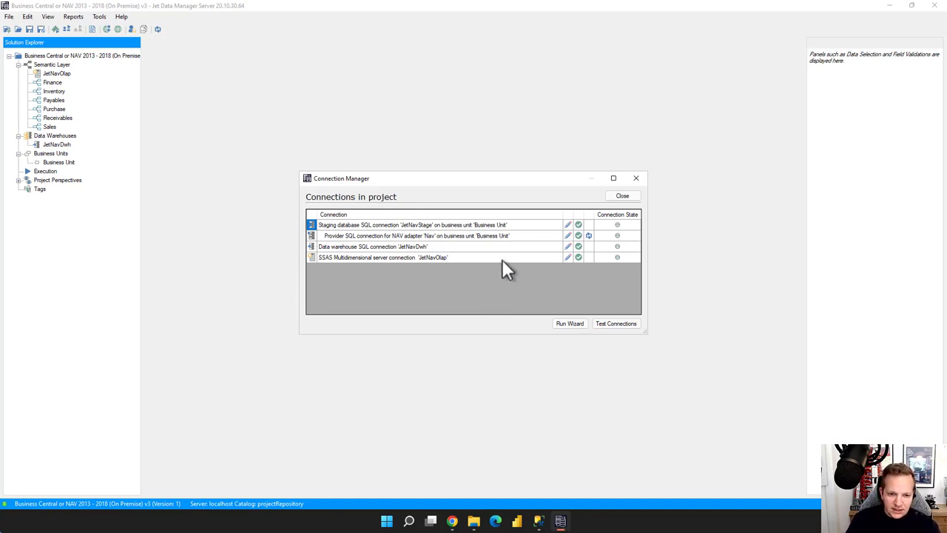
{"action": "left_click", "coordinate": [503, 259]}
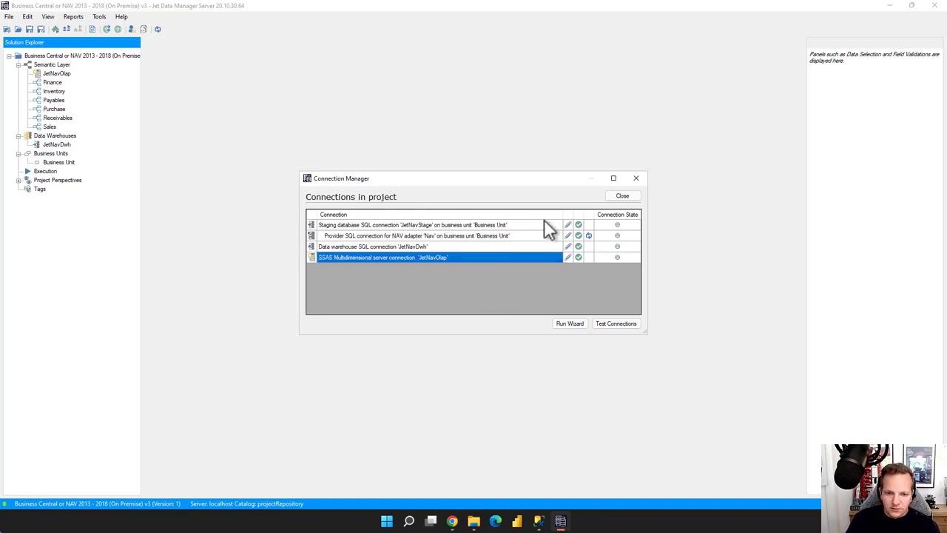
{"action": "left_click", "coordinate": [545, 225]}
{"action": "left_click", "coordinate": [548, 236]}
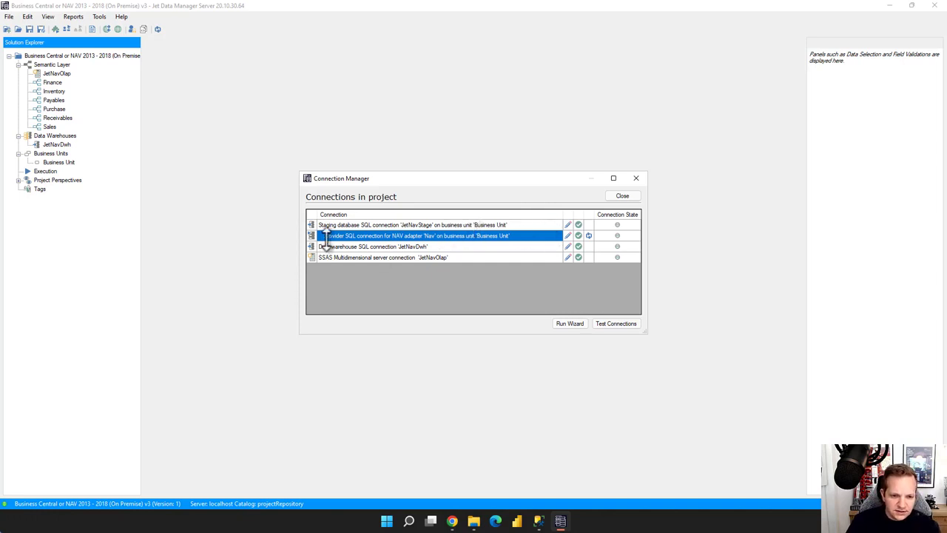
{"action": "left_click", "coordinate": [568, 235]}
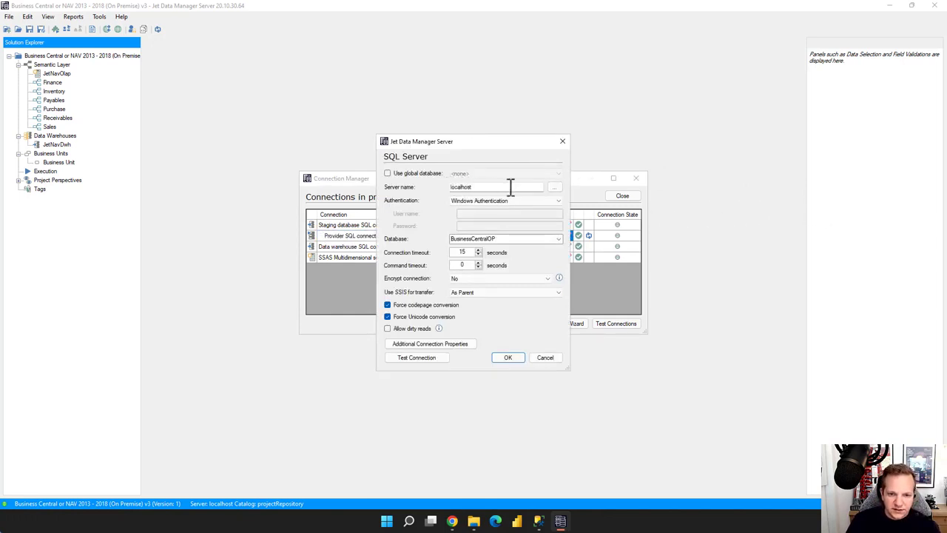
{"action": "left_click", "coordinate": [560, 239]}
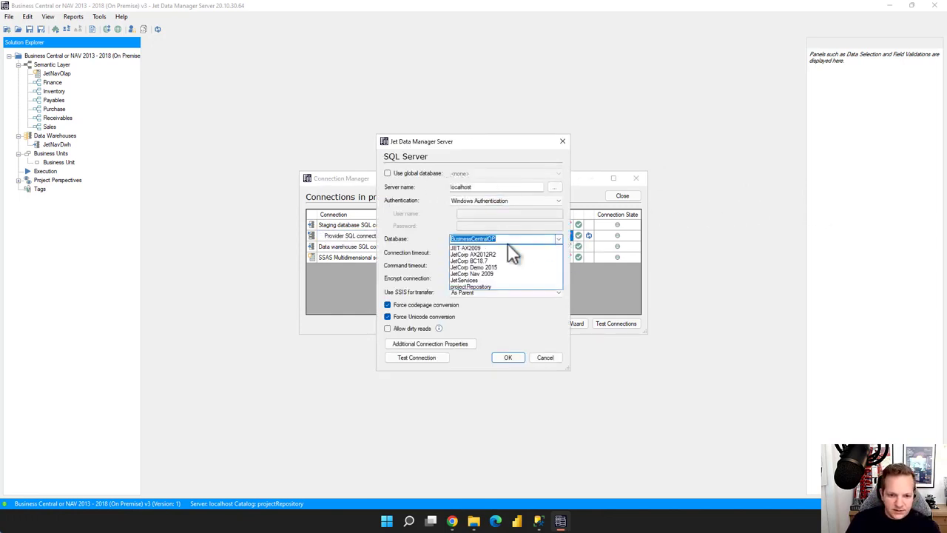
{"action": "left_click", "coordinate": [474, 261]}
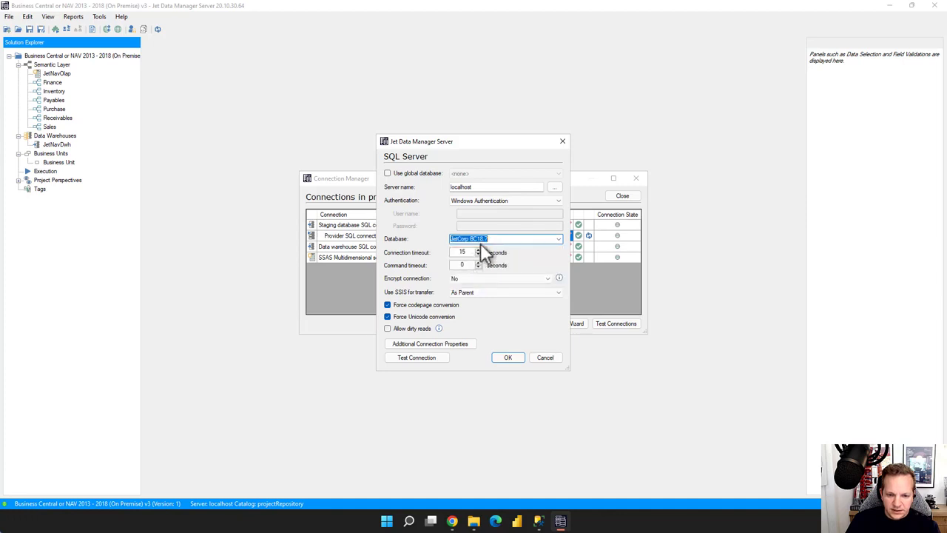
{"action": "left_click", "coordinate": [424, 356]}
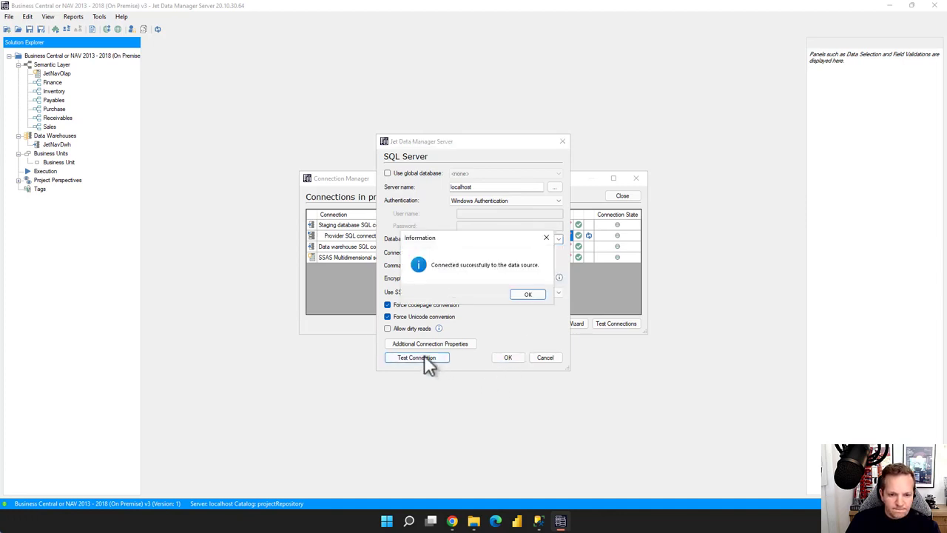
{"action": "left_click", "coordinate": [524, 294]}
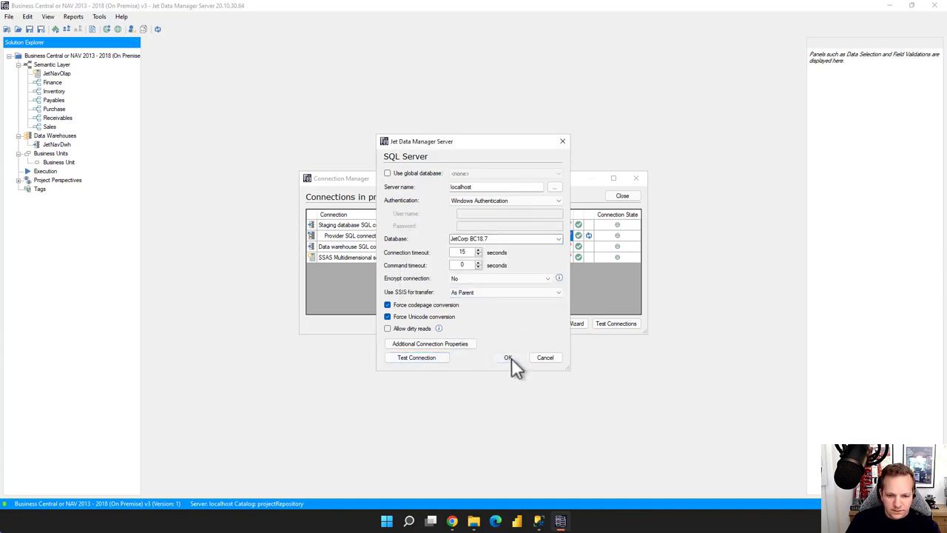
{"action": "left_click", "coordinate": [509, 358]}
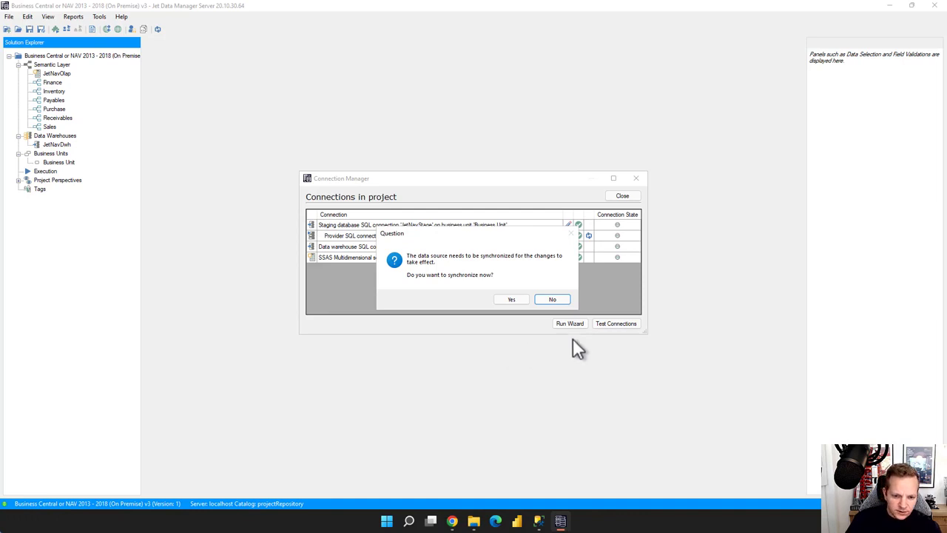
Synchronize the data source and set up the Dynamics Business Central (NAV) adapter enhancements with the default settings
{"action": "left_click", "coordinate": [520, 300]}
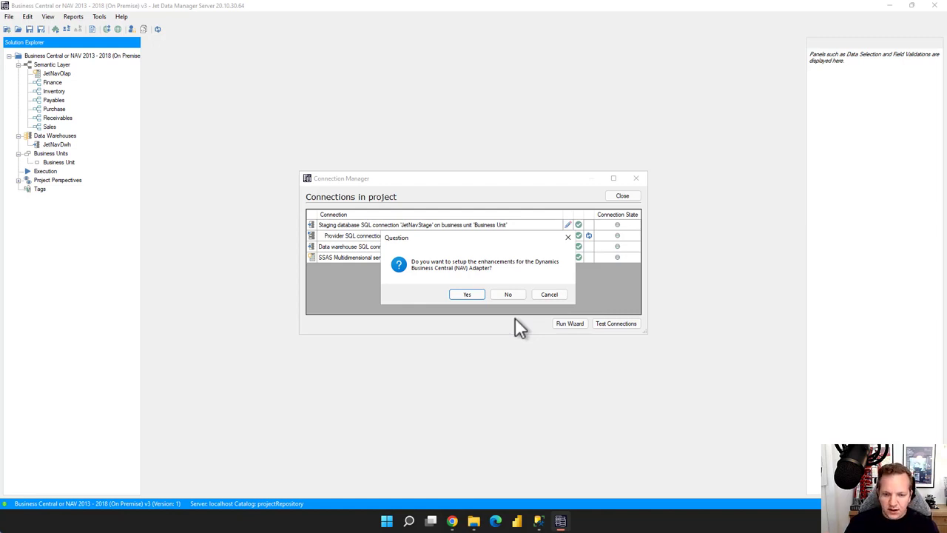
{"action": "left_click", "coordinate": [468, 294]}
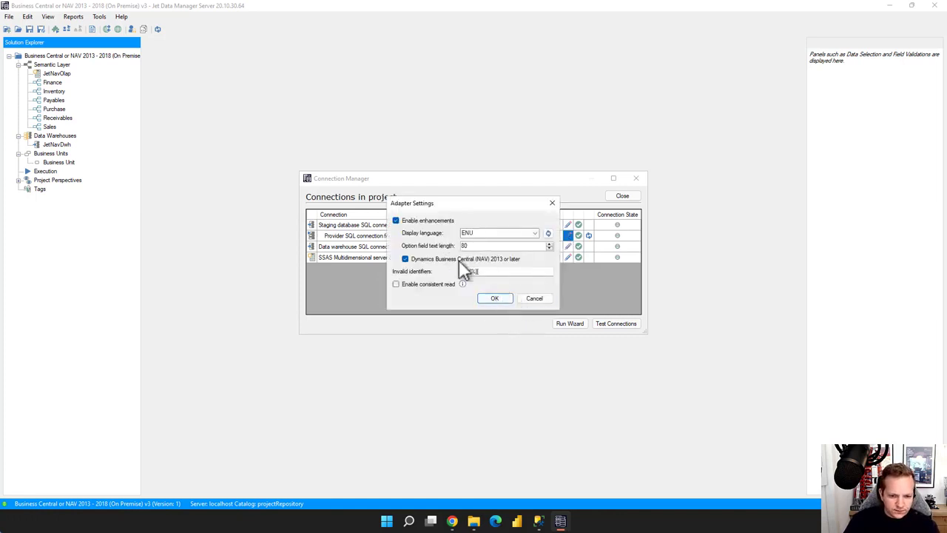
{"action": "left_click", "coordinate": [495, 297]}
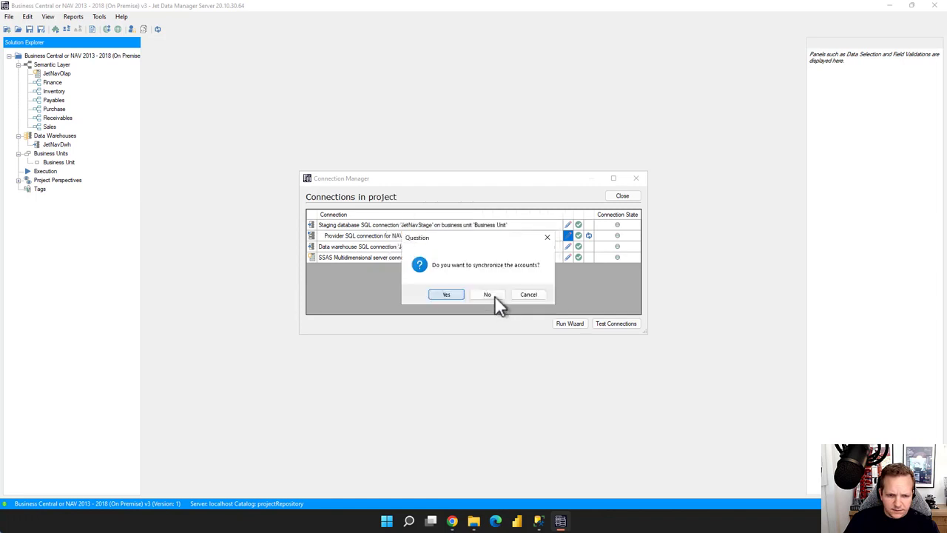
Synchronize the accounts and enable both JetCorp USA and JetCorp UK for use, keeping JetCorp USA as the template
{"action": "left_click", "coordinate": [450, 294]}
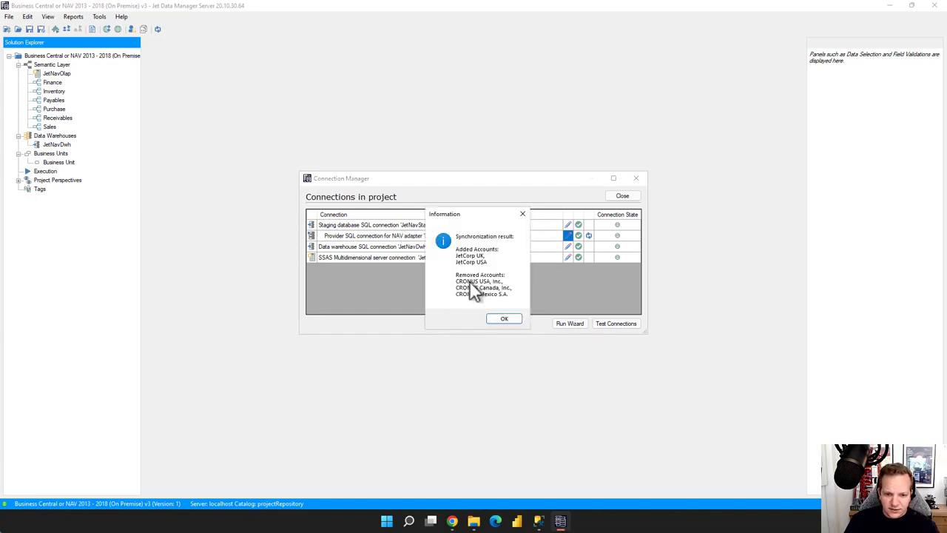
{"action": "left_click", "coordinate": [501, 319]}
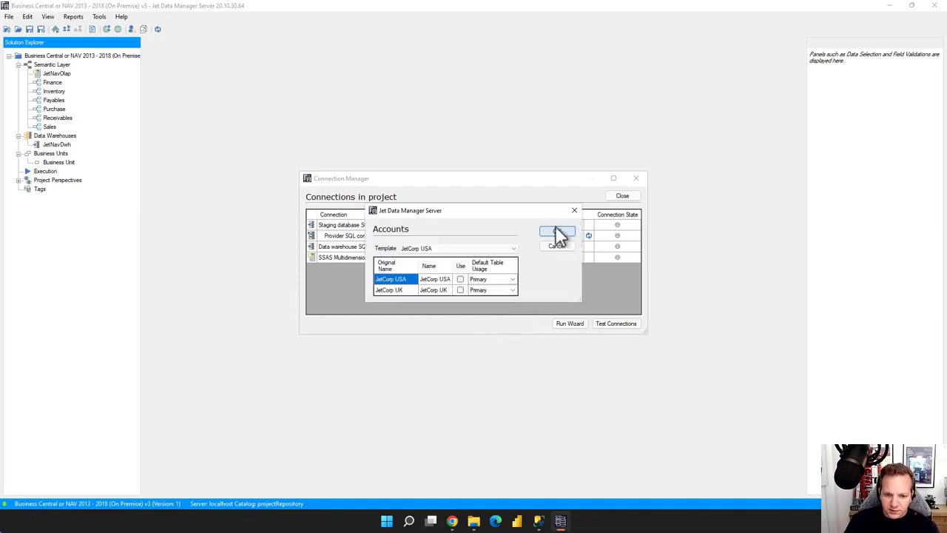
{"action": "left_click", "coordinate": [460, 278]}
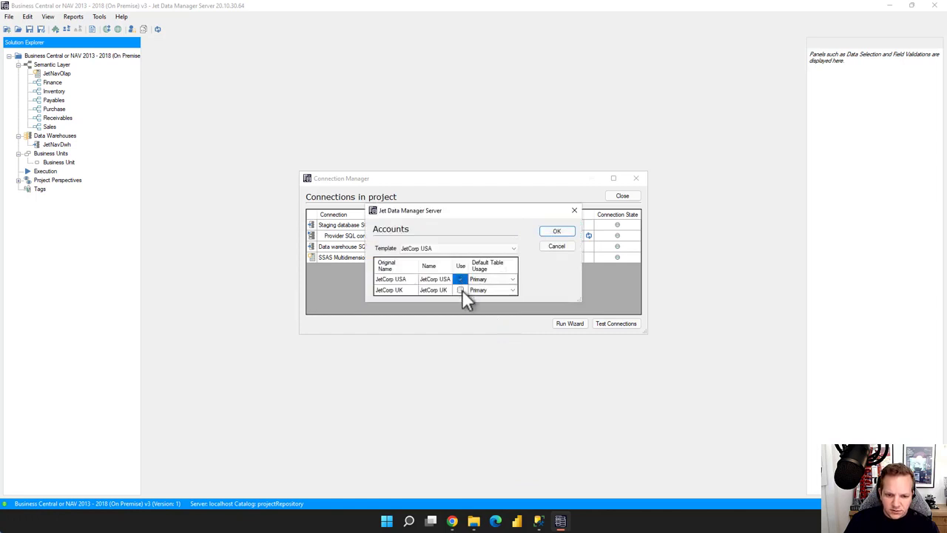
{"action": "left_click", "coordinate": [462, 289]}
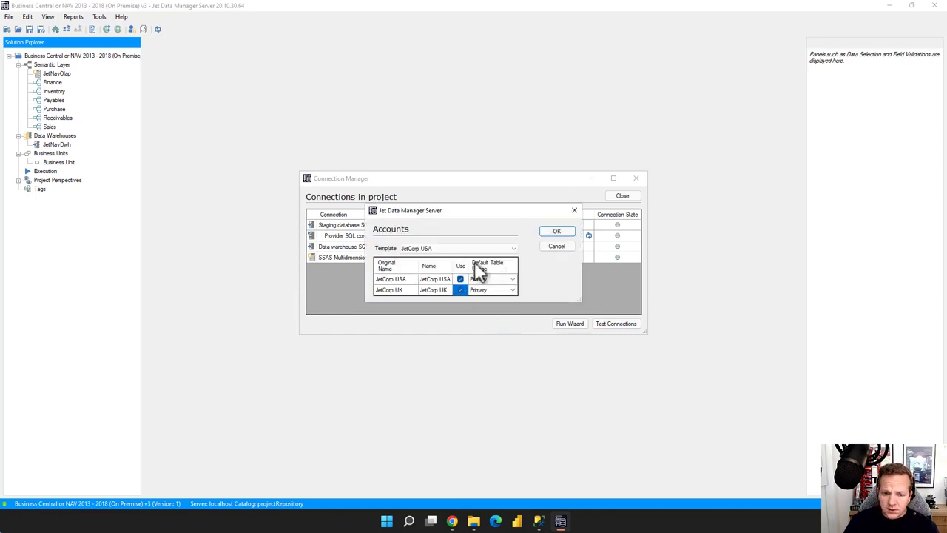
{"action": "left_click", "coordinate": [553, 231]}
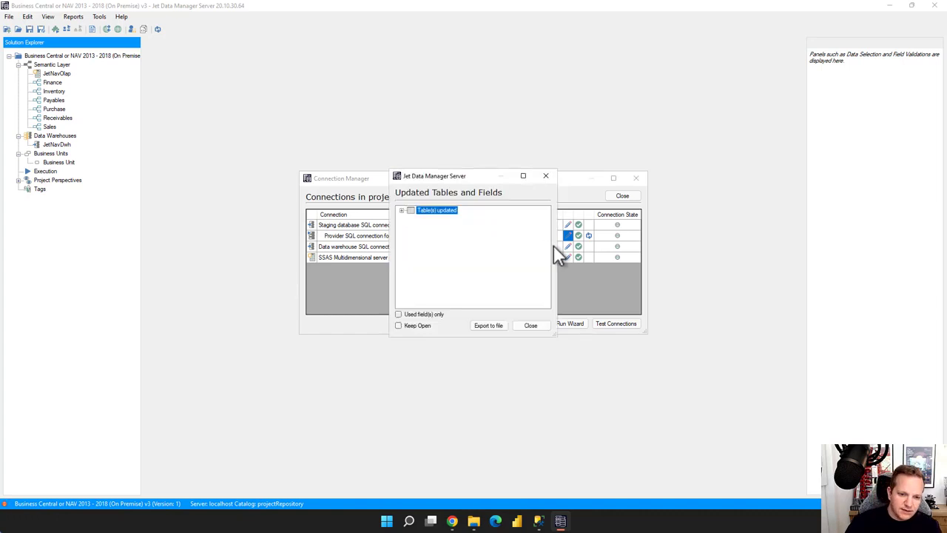
Review the updated tables with used fields only, checking the changes to Location and Service Cost, and close the synchronization report
{"action": "left_click_drag", "start_coordinate": [553, 333], "coordinate": [658, 416]}
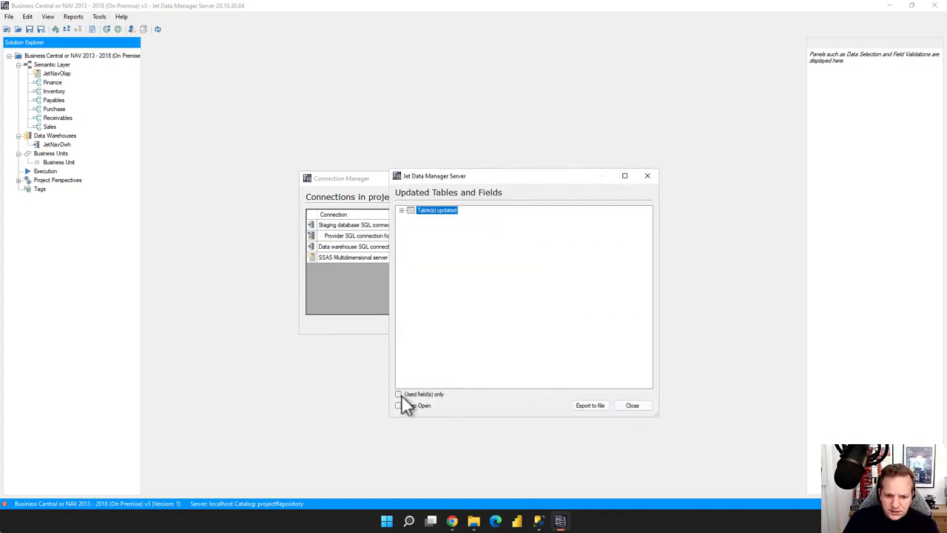
{"action": "left_click", "coordinate": [399, 394]}
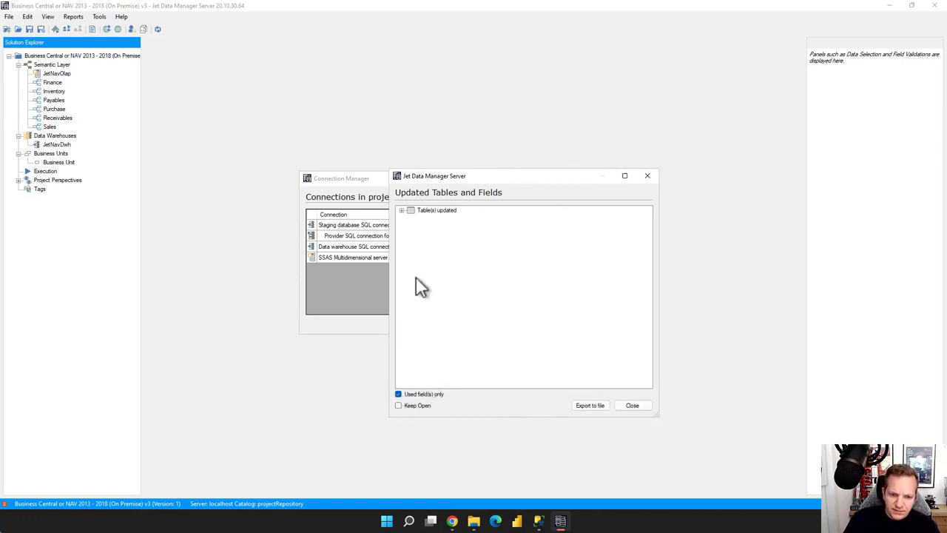
{"action": "left_click", "coordinate": [402, 211]}
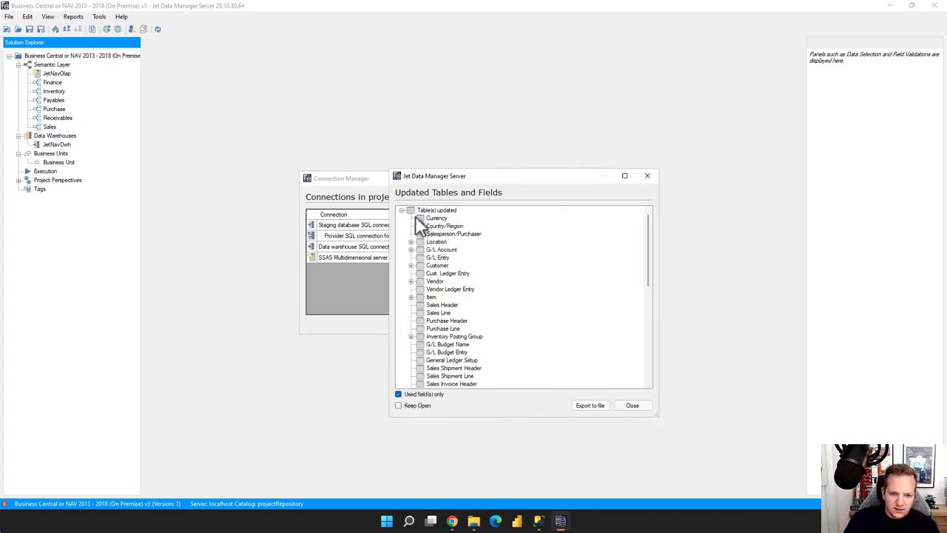
{"action": "mouse_move", "coordinate": [436, 219]}
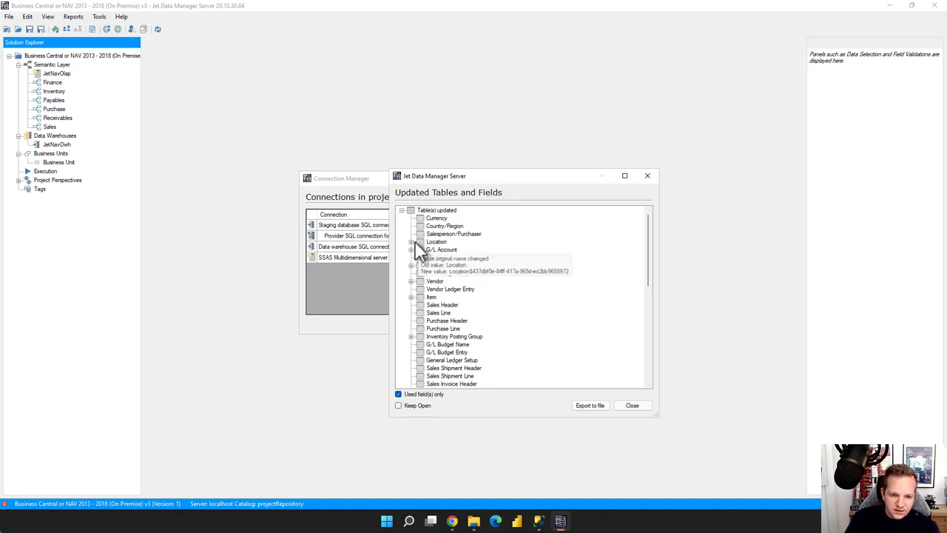
{"action": "left_click", "coordinate": [411, 242]}
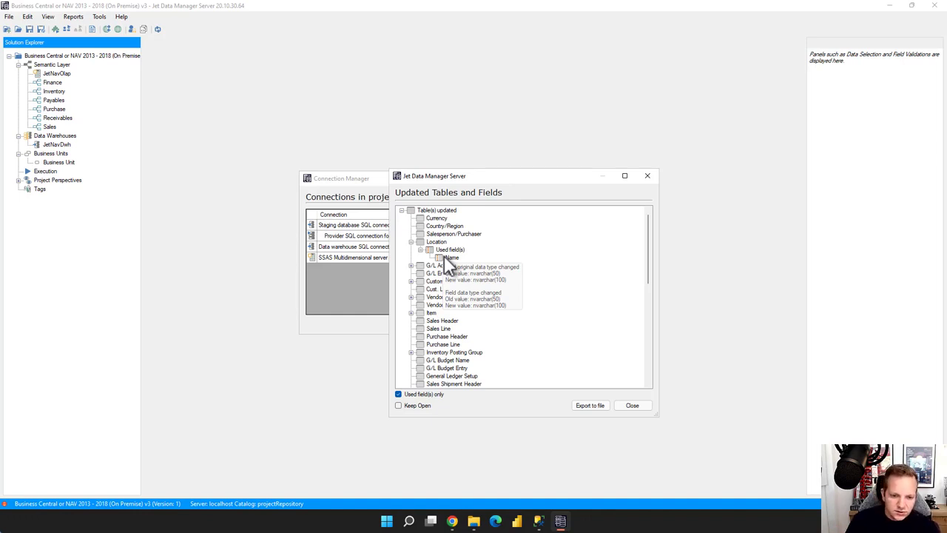
{"action": "scroll", "coordinate": [447, 332], "scroll_direction": "down", "scroll_amount": 7}
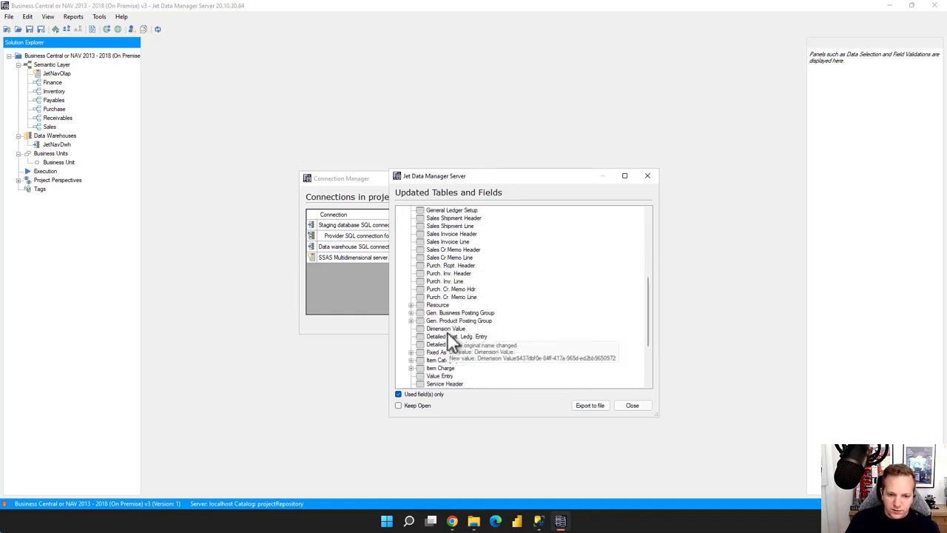
{"action": "scroll", "coordinate": [446, 331], "scroll_direction": "down", "scroll_amount": 3}
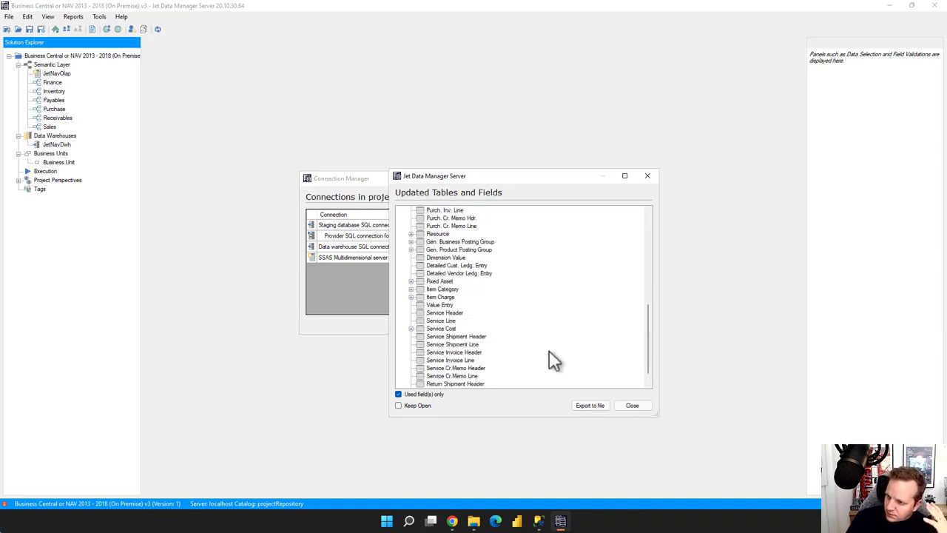
{"action": "mouse_move", "coordinate": [458, 345]}
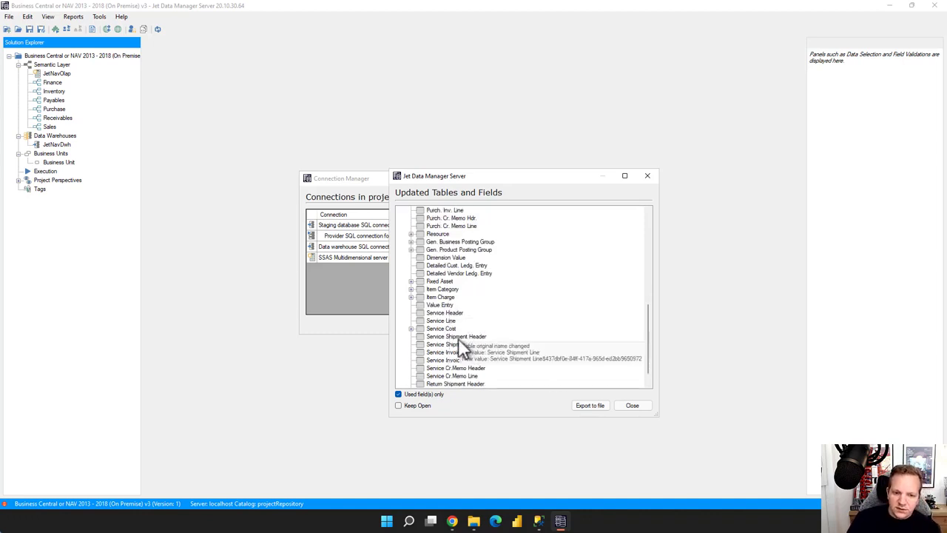
{"action": "left_click", "coordinate": [411, 329]}
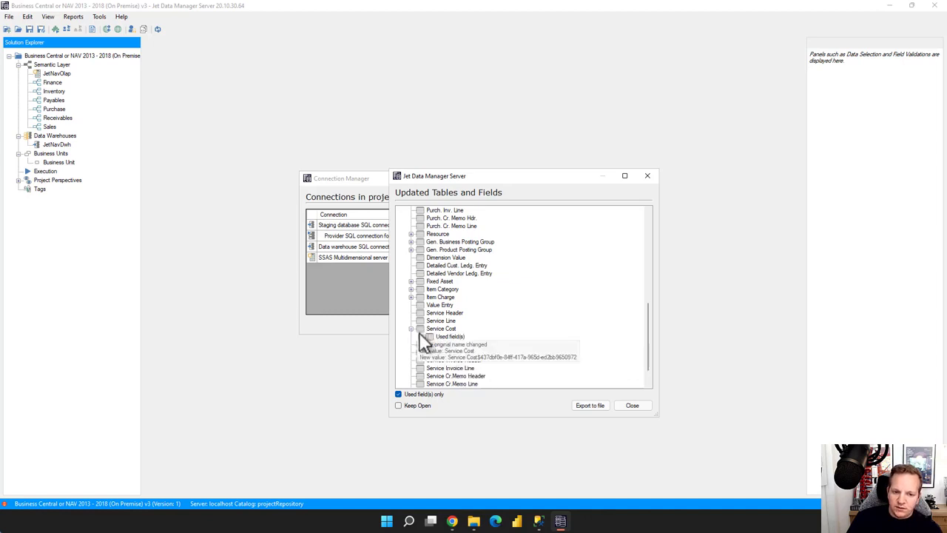
{"action": "mouse_move", "coordinate": [448, 344]}
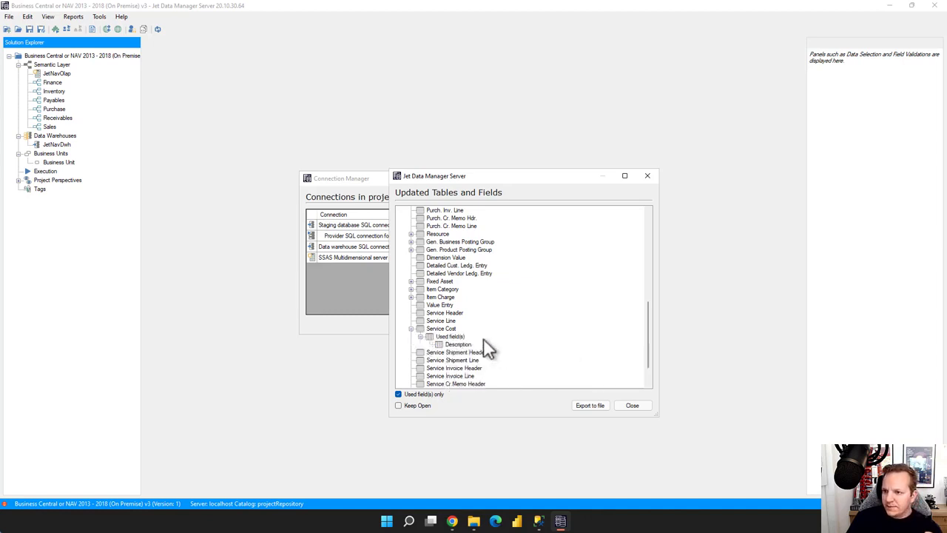
{"action": "scroll", "coordinate": [481, 338], "scroll_direction": "up", "scroll_amount": 6}
{"action": "scroll", "coordinate": [413, 283], "scroll_direction": "up", "scroll_amount": 4}
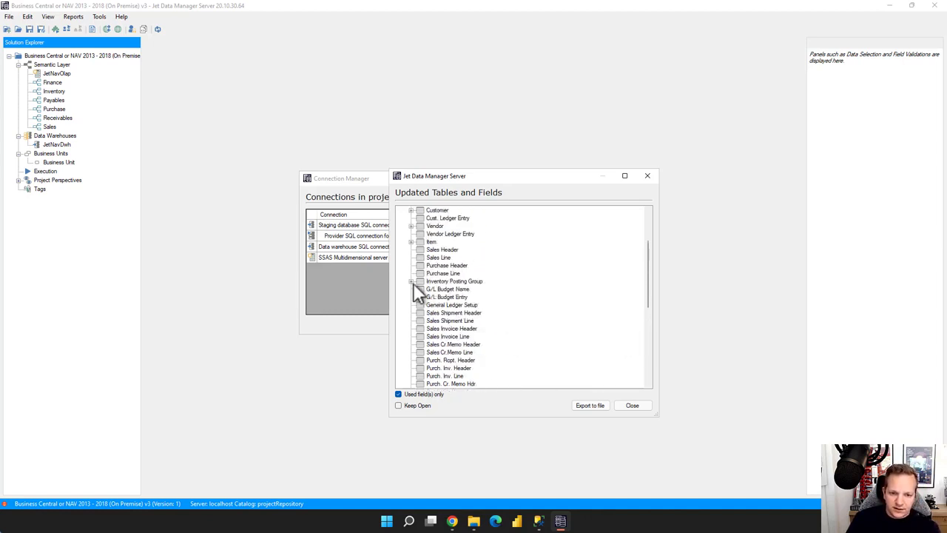
{"action": "left_click", "coordinate": [412, 242]}
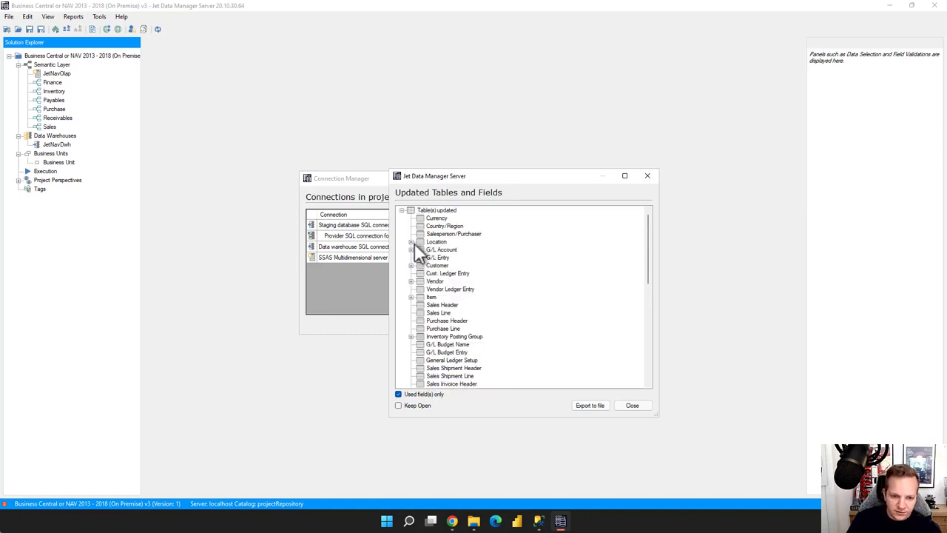
{"action": "left_click", "coordinate": [629, 405]}
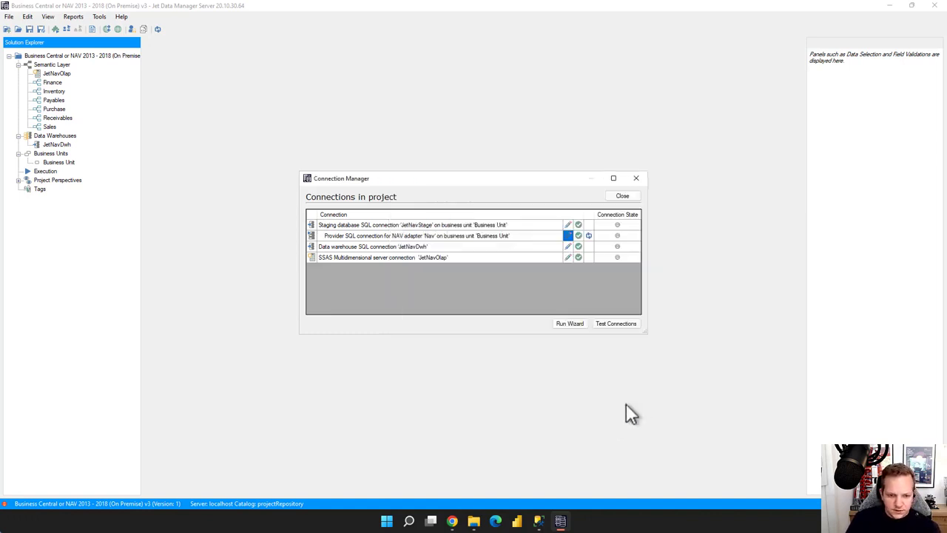
Edit the staging database connection in the Connection Manager and set its name to JetBCStage
{"action": "left_click", "coordinate": [441, 224]}
{"action": "left_click", "coordinate": [570, 224]}
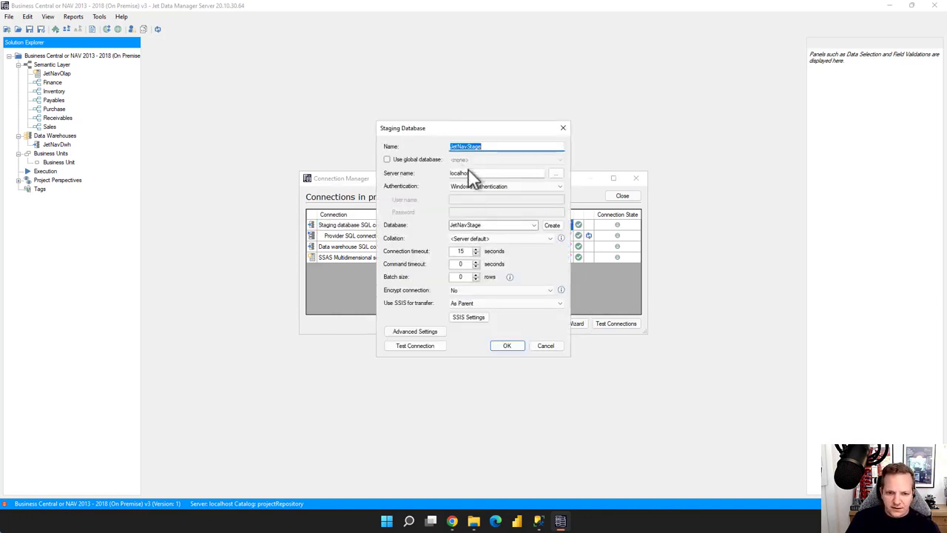
{"action": "left_click", "coordinate": [463, 147]}
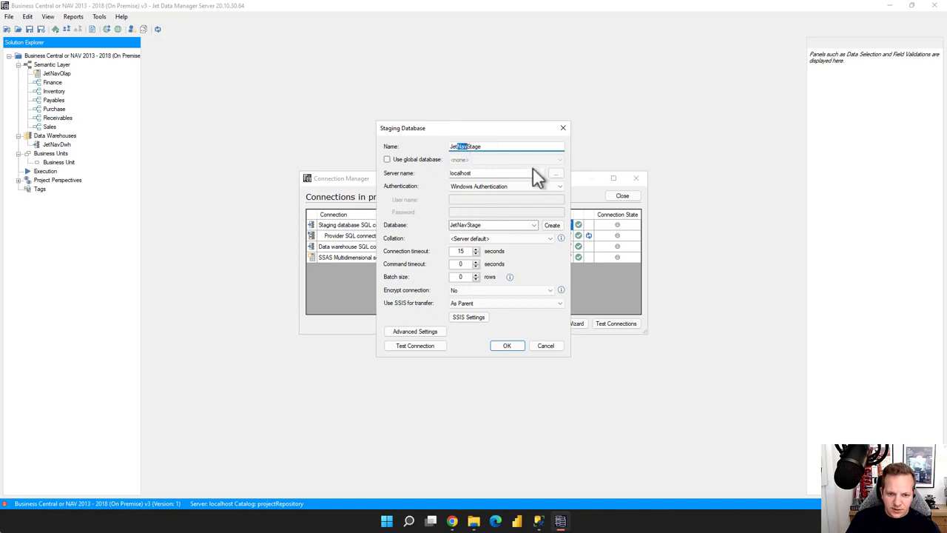
{"action": "type", "text": "BC"}
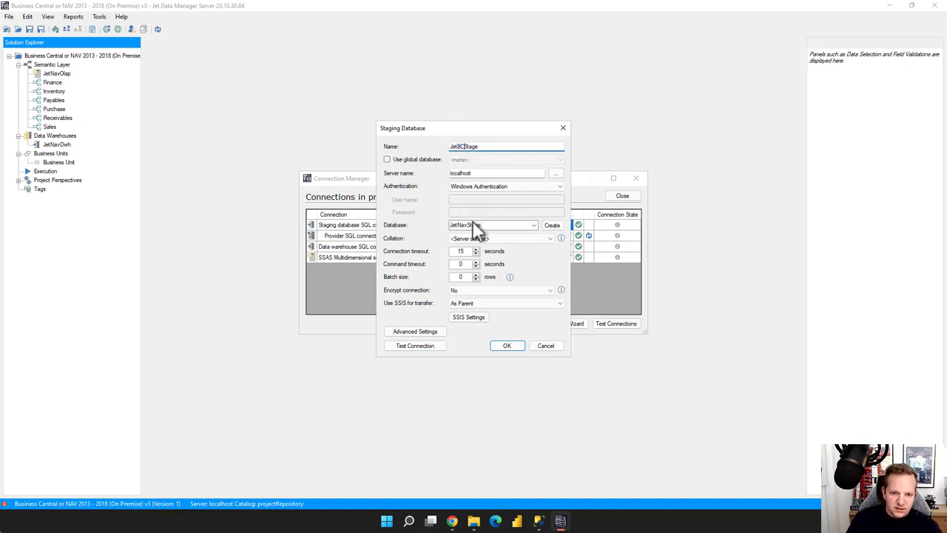
Set the staging connection's database to JetBCStage, create that database on the server and accept the connection
{"action": "double_click", "coordinate": [468, 225]}
{"action": "left_click_drag", "start_coordinate": [458, 224], "coordinate": [468, 224]}
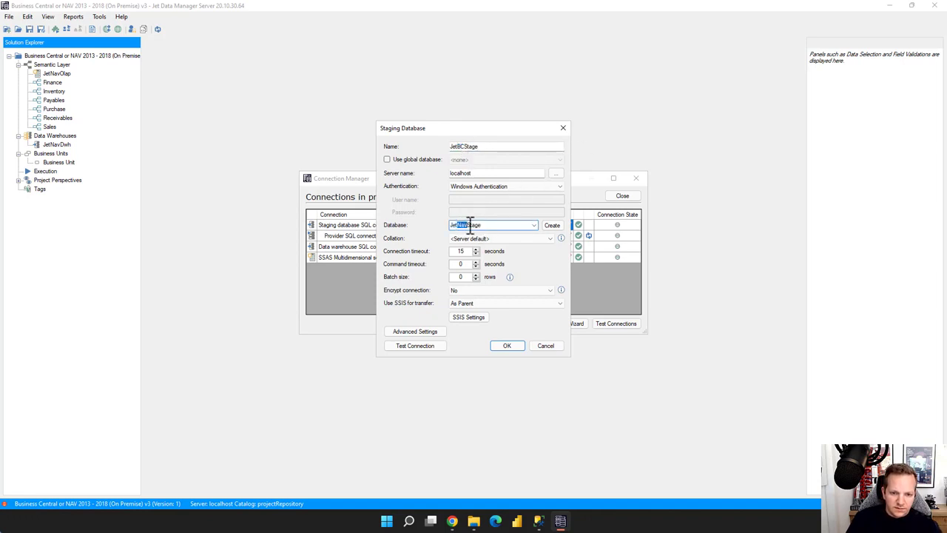
{"action": "type", "text": "B"}
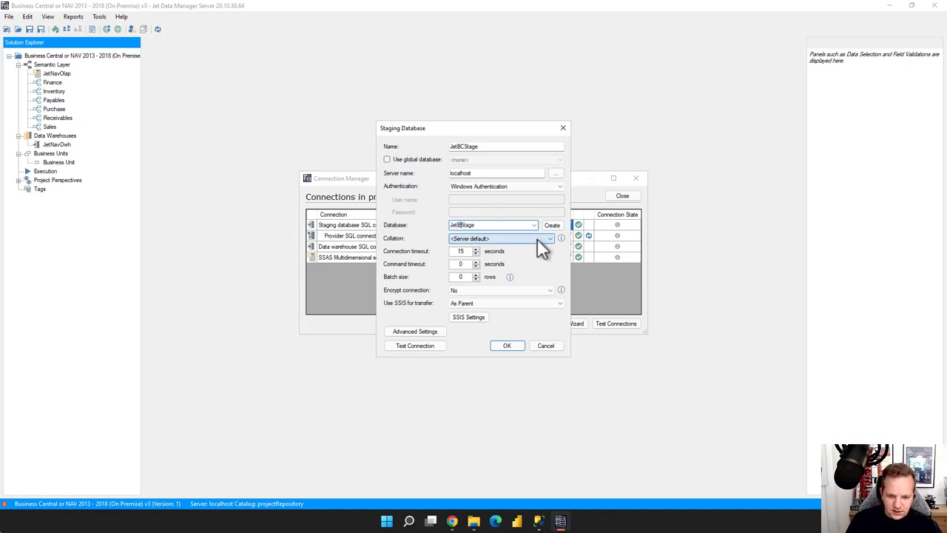
{"action": "type", "text": "C"}
{"action": "left_click", "coordinate": [552, 225]}
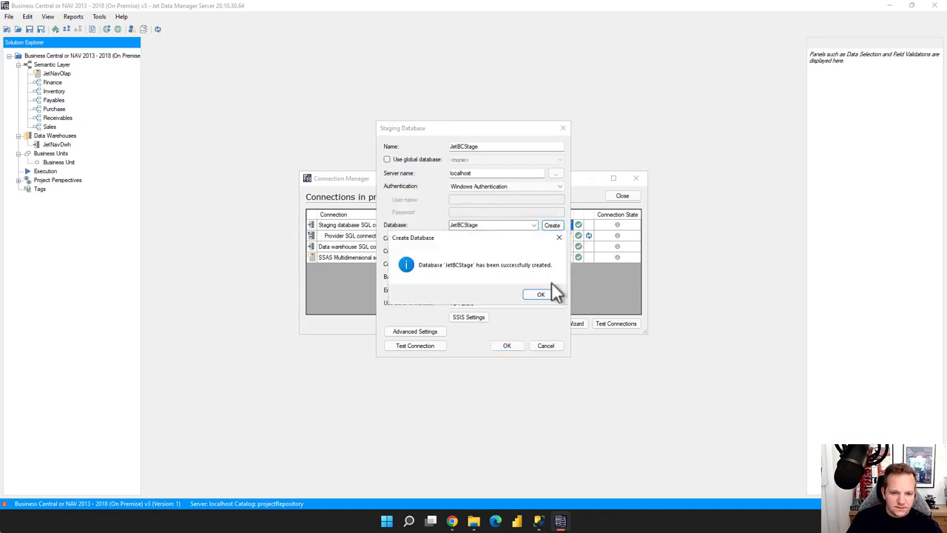
{"action": "left_click", "coordinate": [540, 295]}
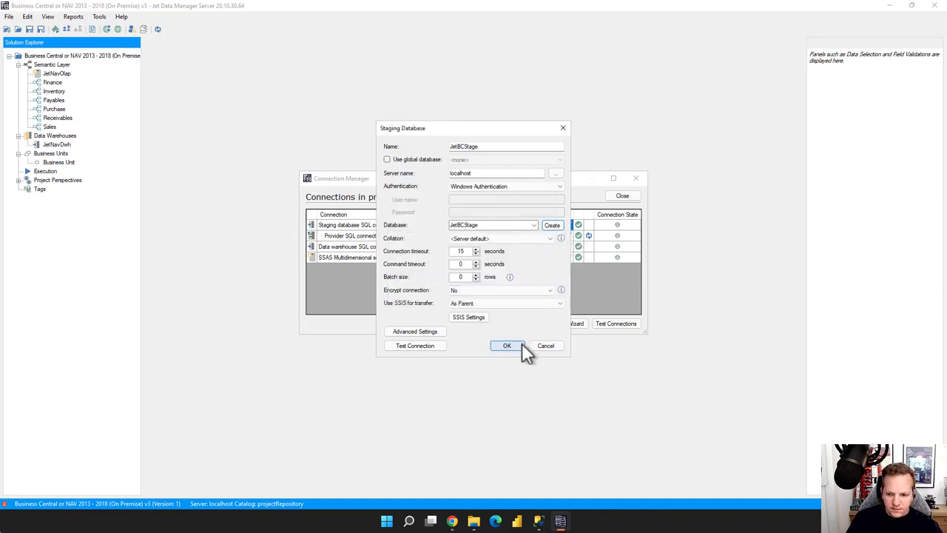
{"action": "left_click", "coordinate": [521, 345]}
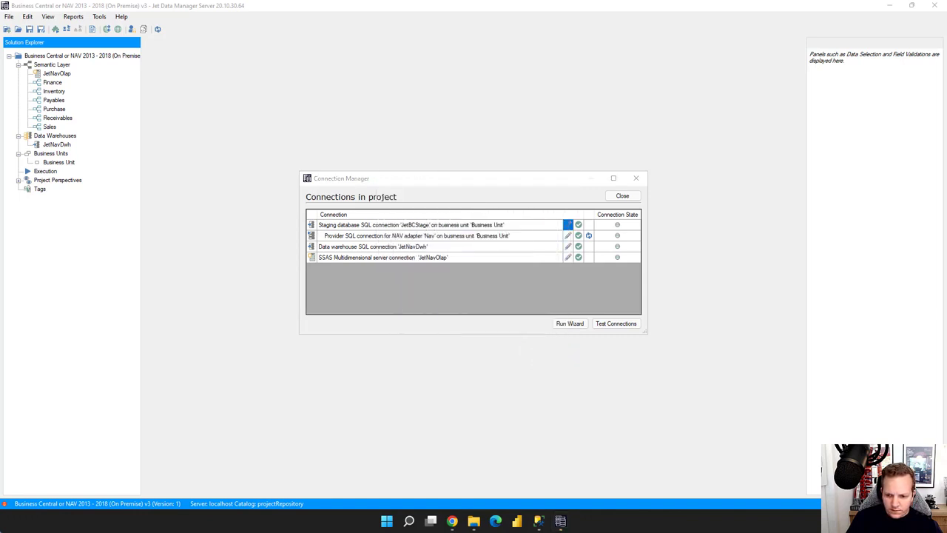
{"action": "key", "text": "super+a"}
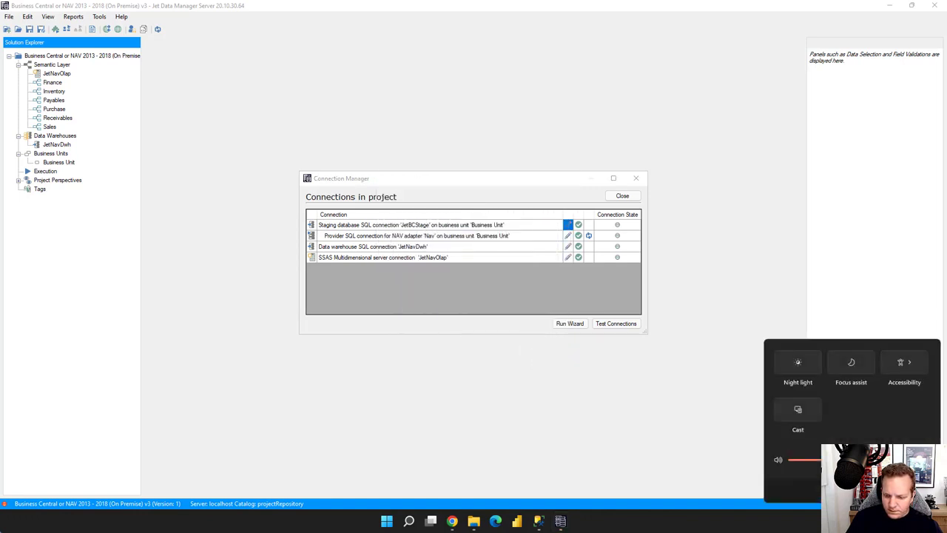
{"action": "left_click", "coordinate": [536, 292]}
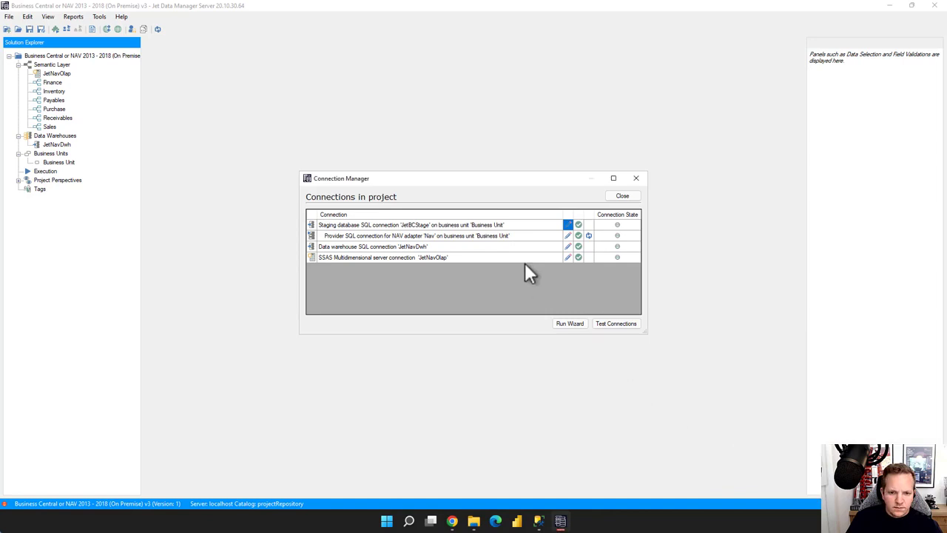
Edit the data warehouse SQL connection and set its name to JetBCDwh
{"action": "left_click", "coordinate": [569, 246]}
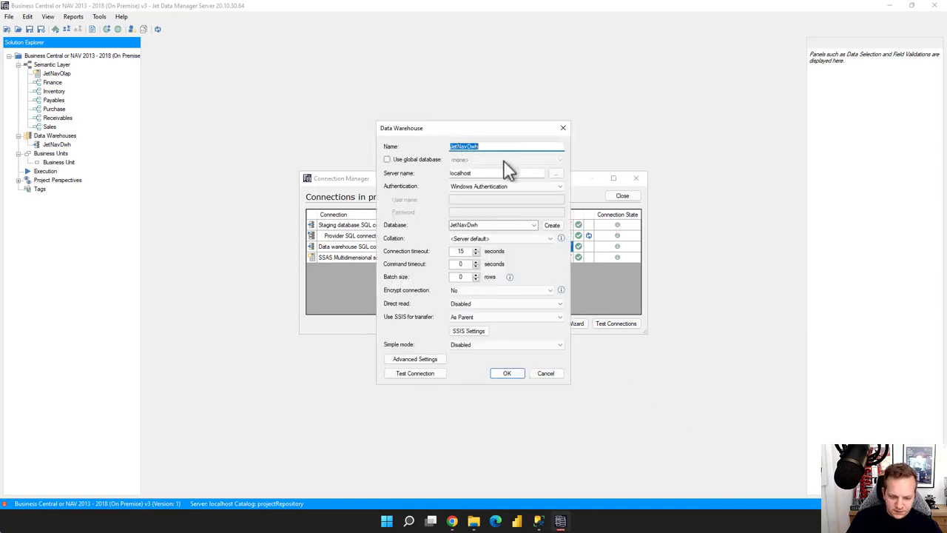
{"action": "left_click_drag", "start_coordinate": [468, 146], "coordinate": [457, 145]}
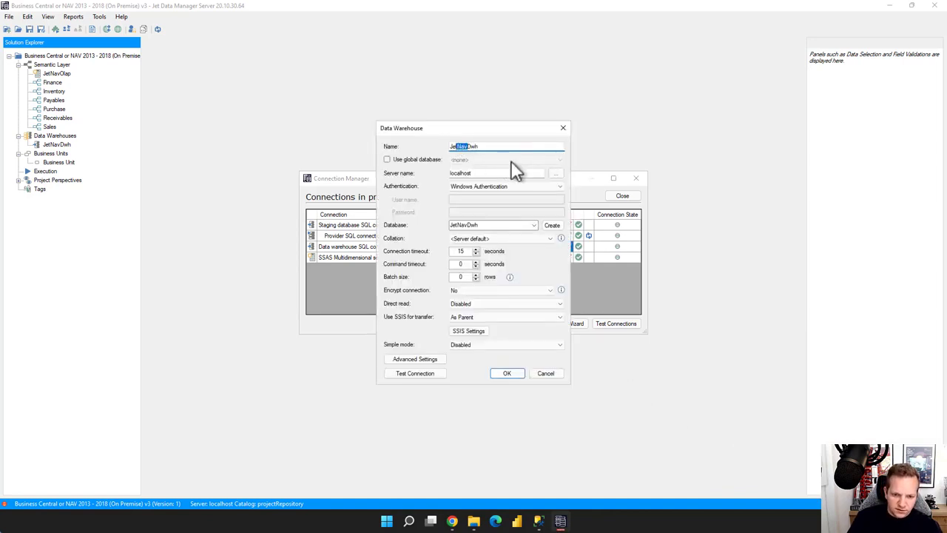
{"action": "type", "text": "BC"}
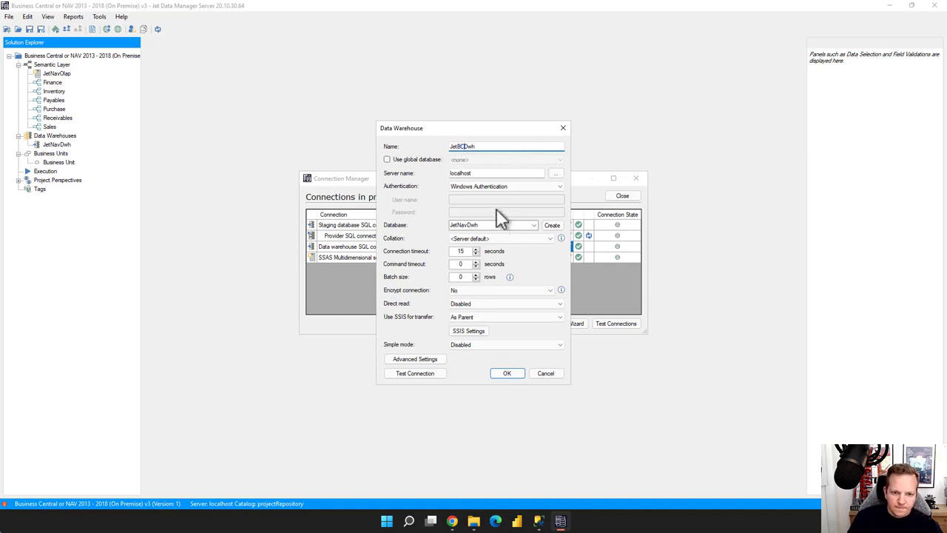
Set the data warehouse's database to JetBCDwh, create that database on the server and accept the connection
{"action": "left_click", "coordinate": [472, 225]}
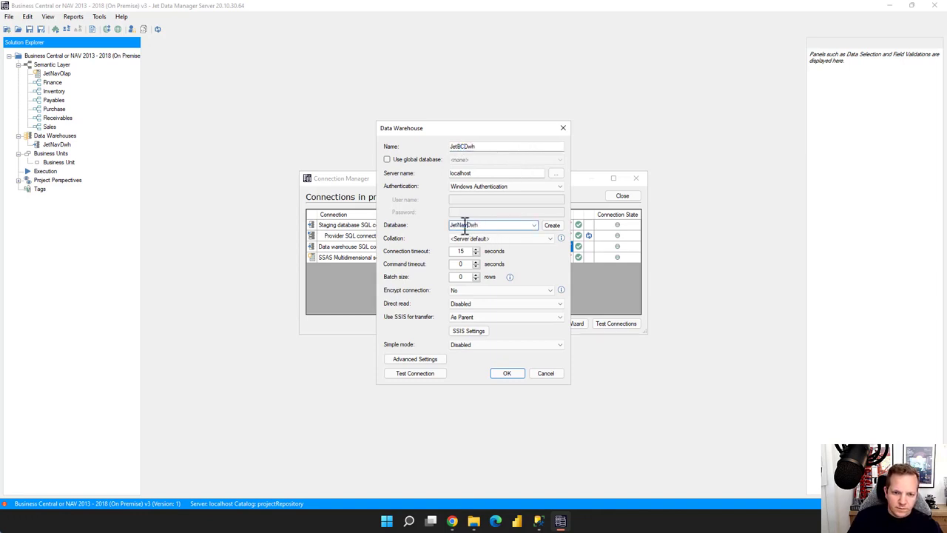
{"action": "left_click_drag", "start_coordinate": [471, 226], "coordinate": [462, 226]}
{"action": "type", "text": "BC"}
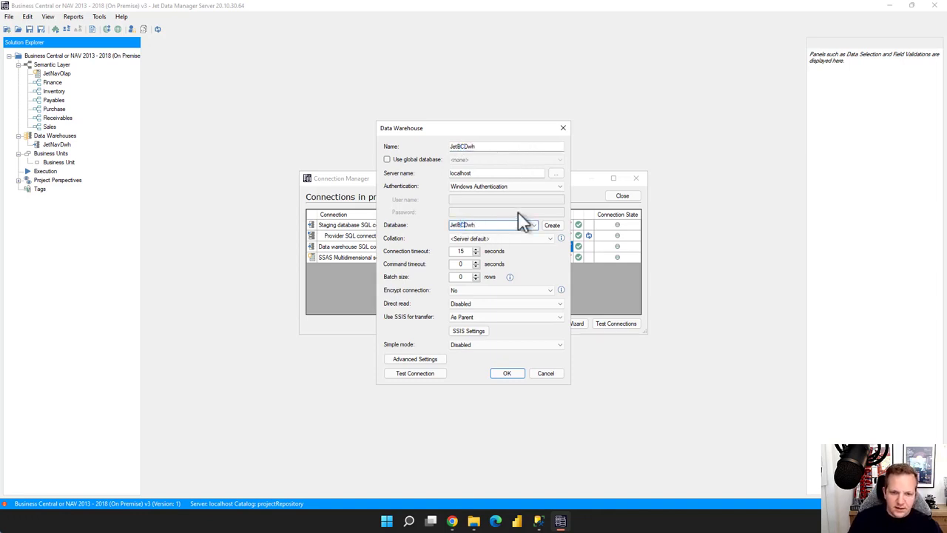
{"action": "left_click", "coordinate": [551, 223]}
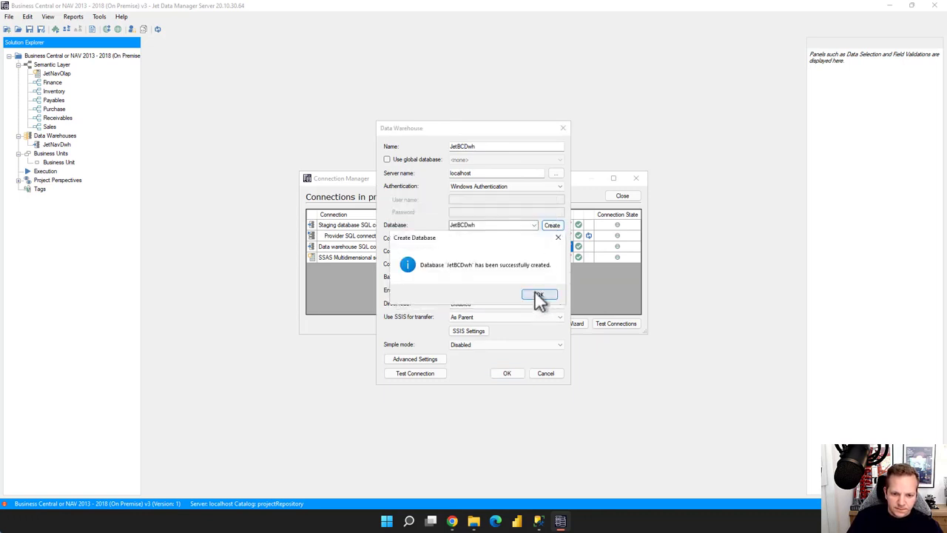
{"action": "left_click", "coordinate": [540, 296]}
{"action": "left_click", "coordinate": [524, 371]}
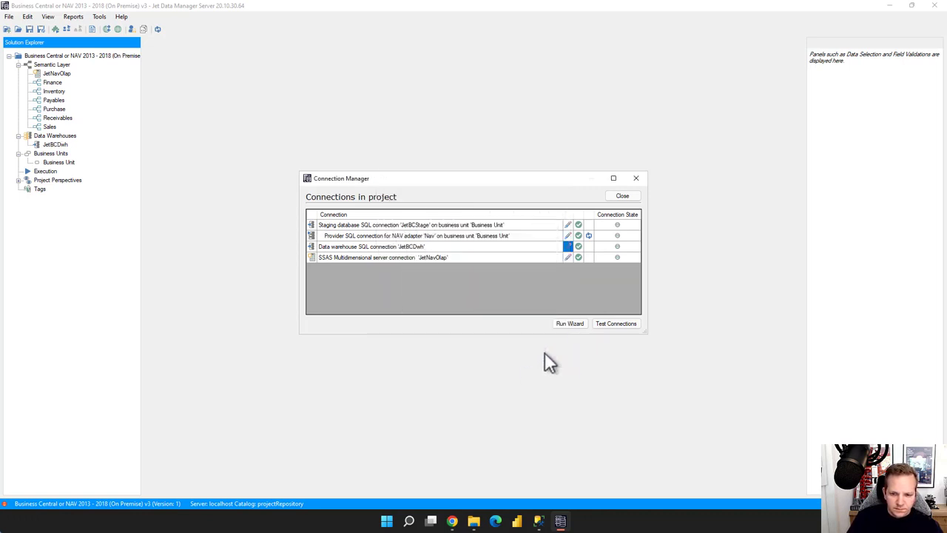
Test all project connections and close the Connection Manager
{"action": "left_click", "coordinate": [606, 325]}
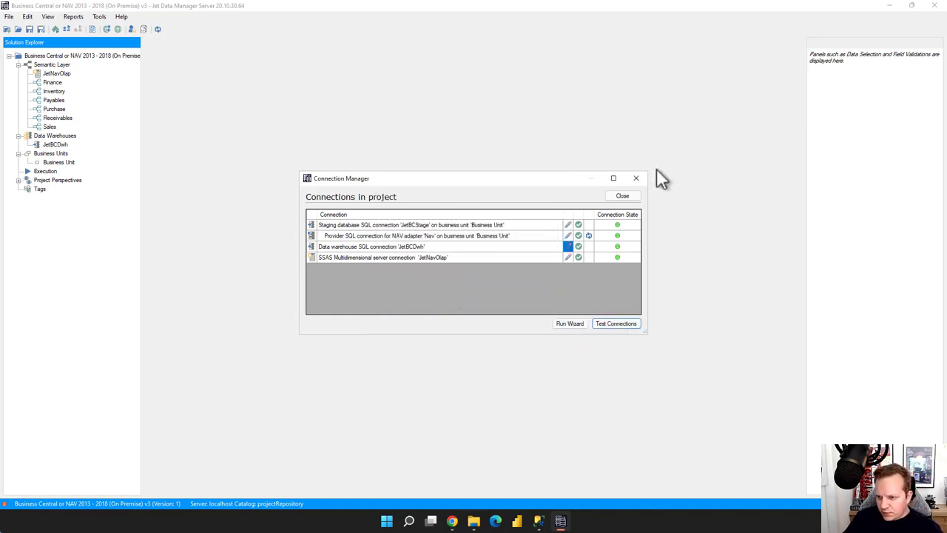
{"action": "left_click", "coordinate": [442, 257]}
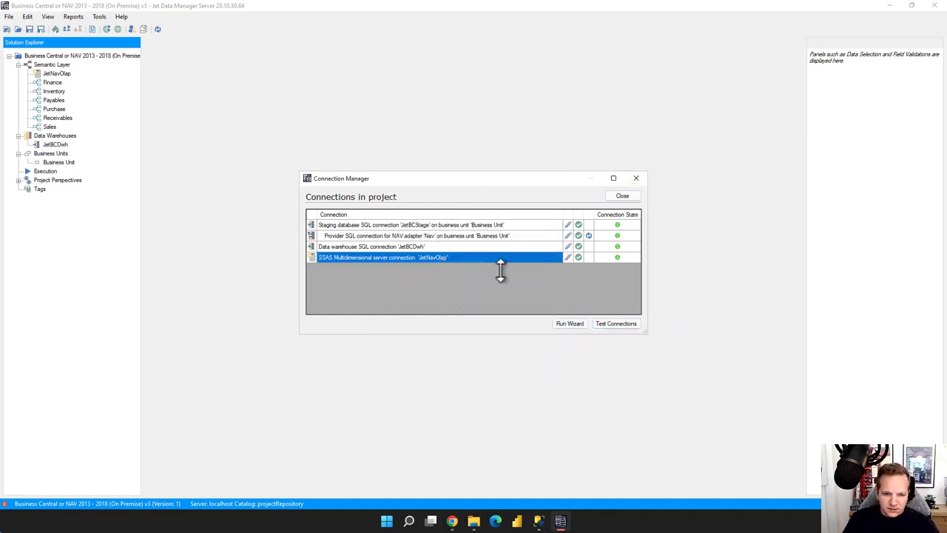
{"action": "left_click", "coordinate": [624, 195]}
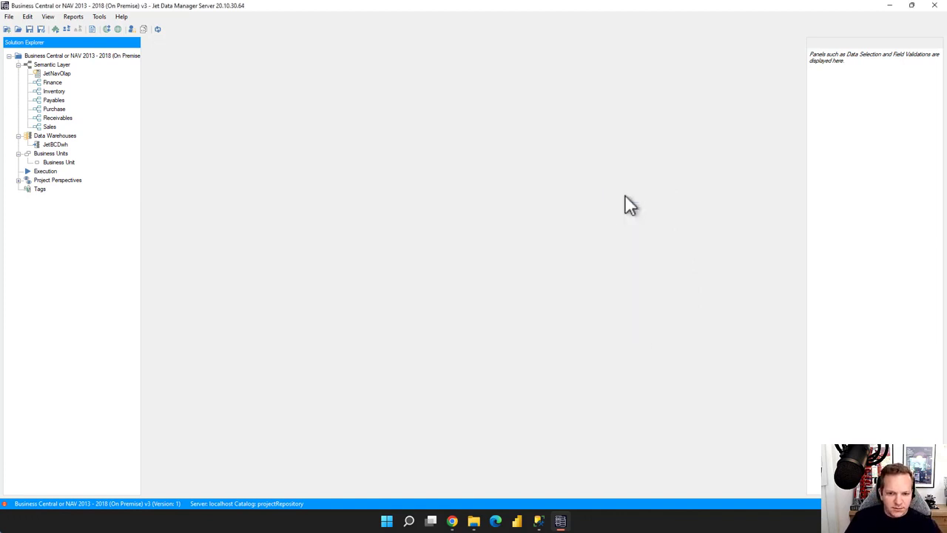
Review the cubes and dimensions of the JetNavOlap SSAS Multidimensional server, then permanently delete that server from the Semantic Layer
{"action": "double_click", "coordinate": [52, 74]}
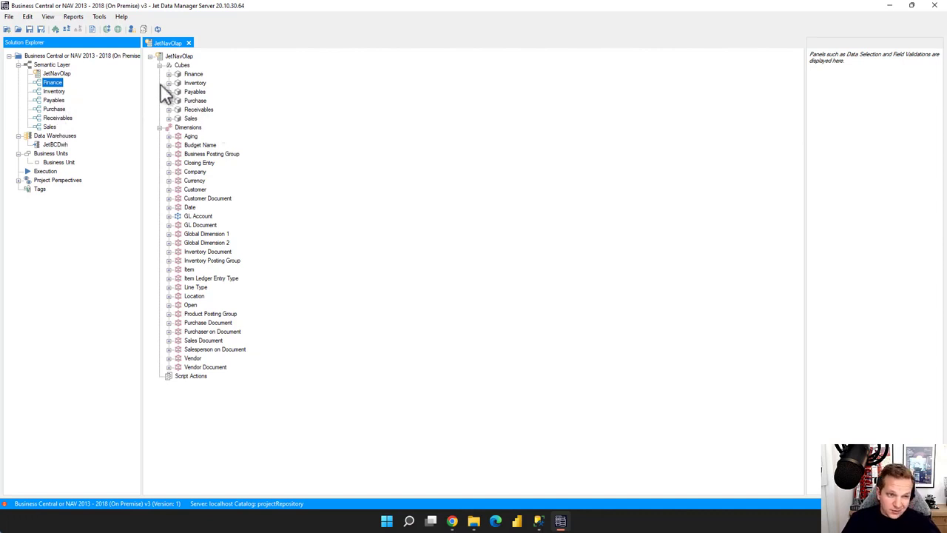
{"action": "left_click", "coordinate": [189, 43]}
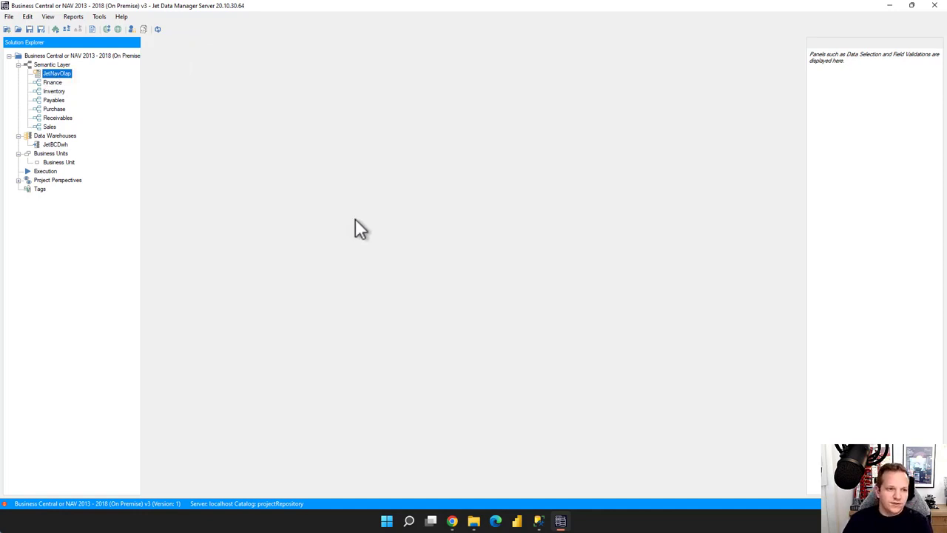
{"action": "key", "text": "Delete"}
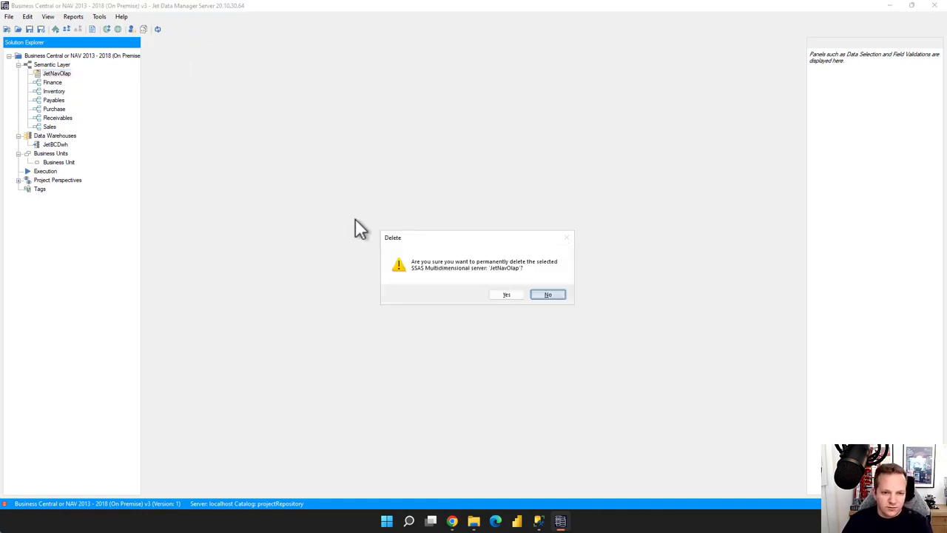
{"action": "left_click", "coordinate": [511, 295]}
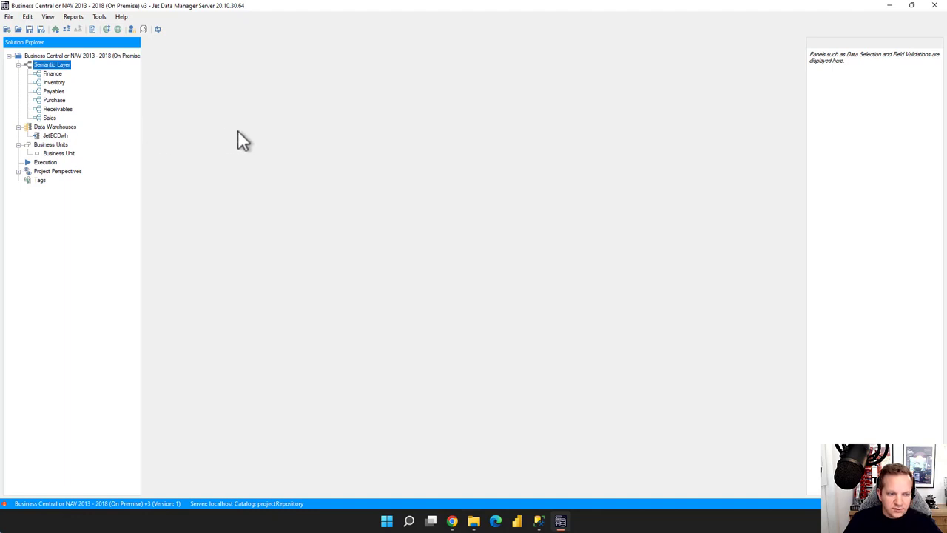
Open the Business Unit and the JetBCDwh data warehouse side by side
{"action": "left_click", "coordinate": [62, 154]}
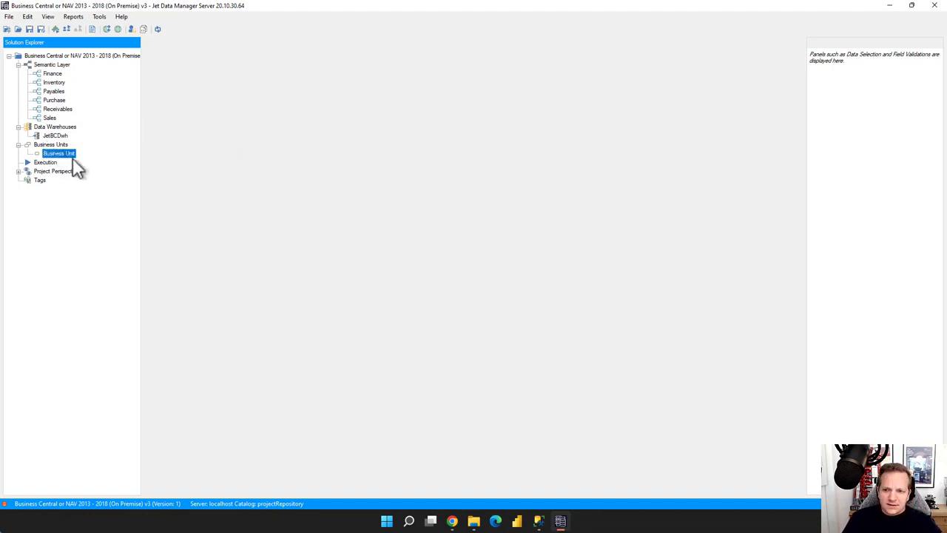
{"action": "double_click", "coordinate": [56, 155]}
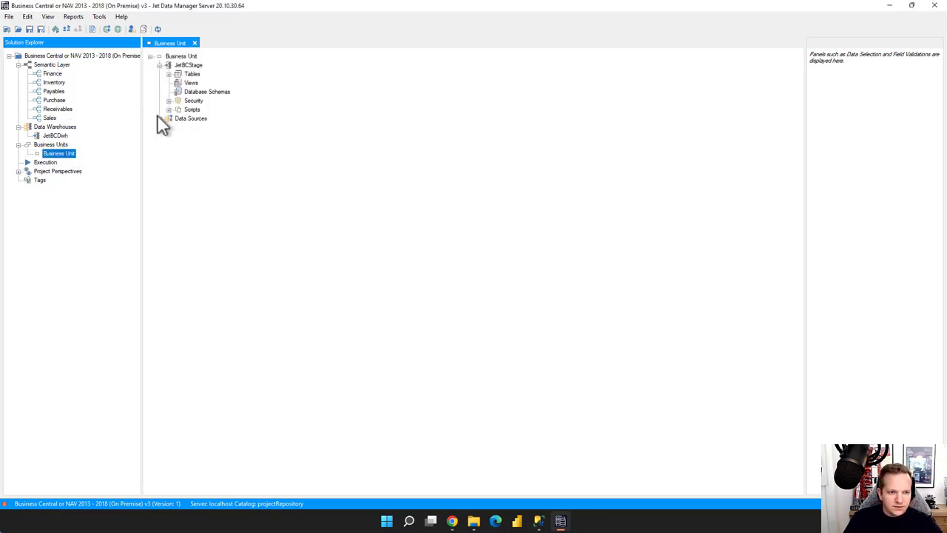
{"action": "left_click", "coordinate": [55, 137]}
{"action": "double_click", "coordinate": [55, 137]}
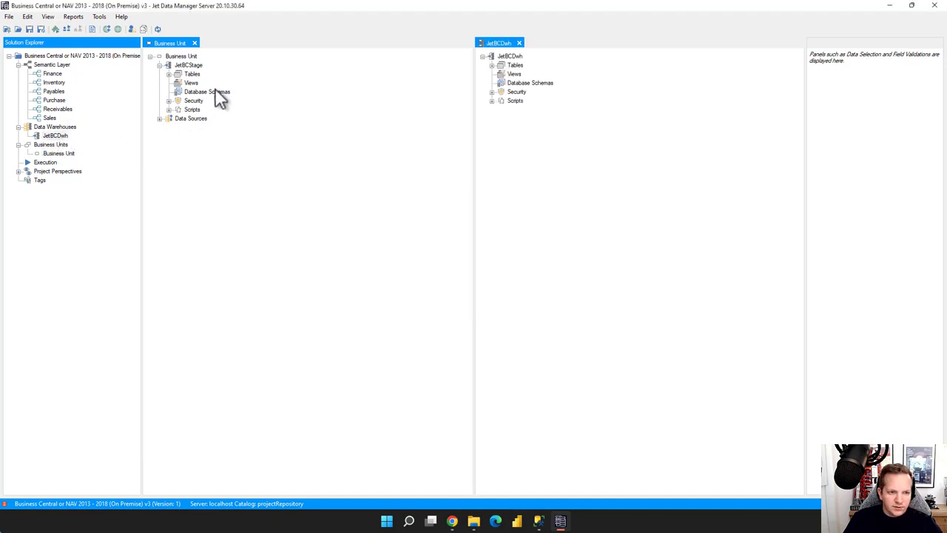
Examine the staging tables of JetBCStage and the tables offered by its Nav data source
{"action": "left_click", "coordinate": [169, 73]}
{"action": "scroll", "coordinate": [254, 306], "scroll_direction": "down", "scroll_amount": 8}
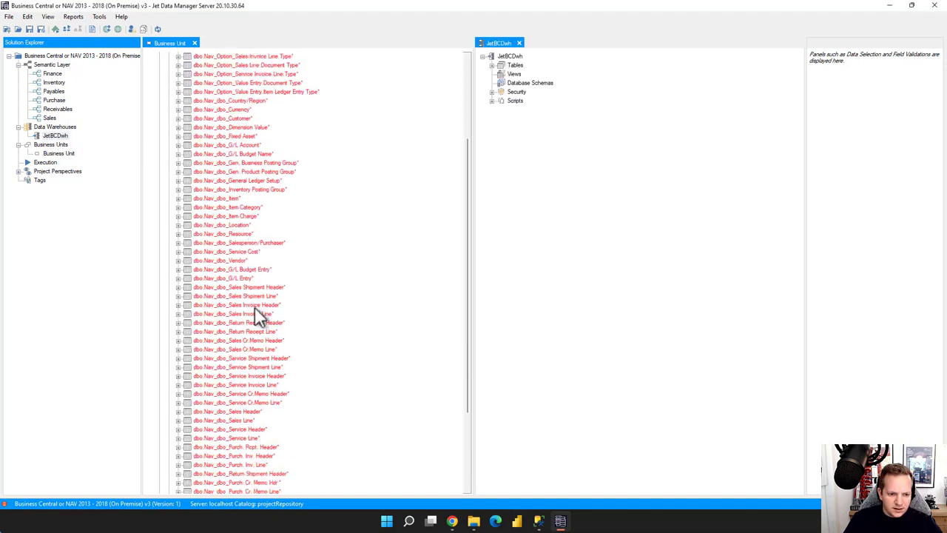
{"action": "left_click", "coordinate": [159, 483]}
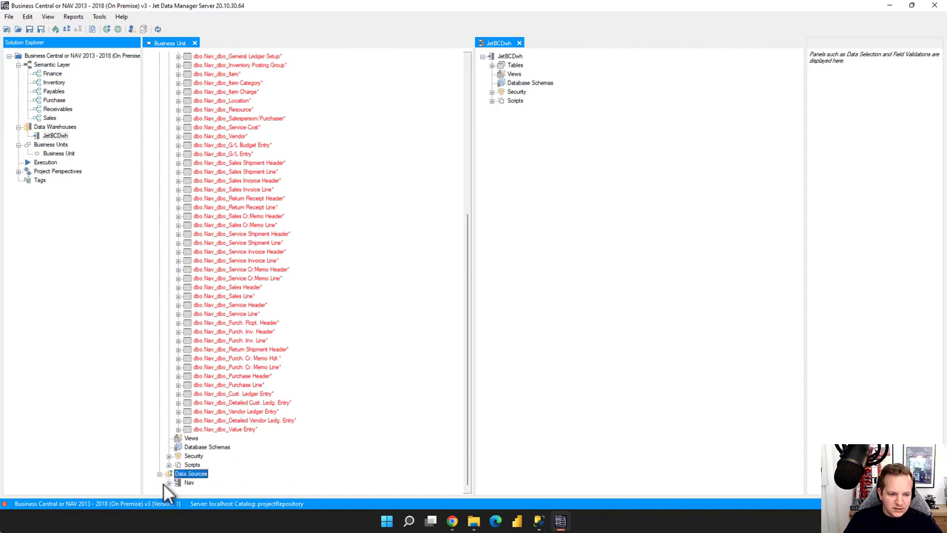
{"action": "left_click", "coordinate": [180, 484]}
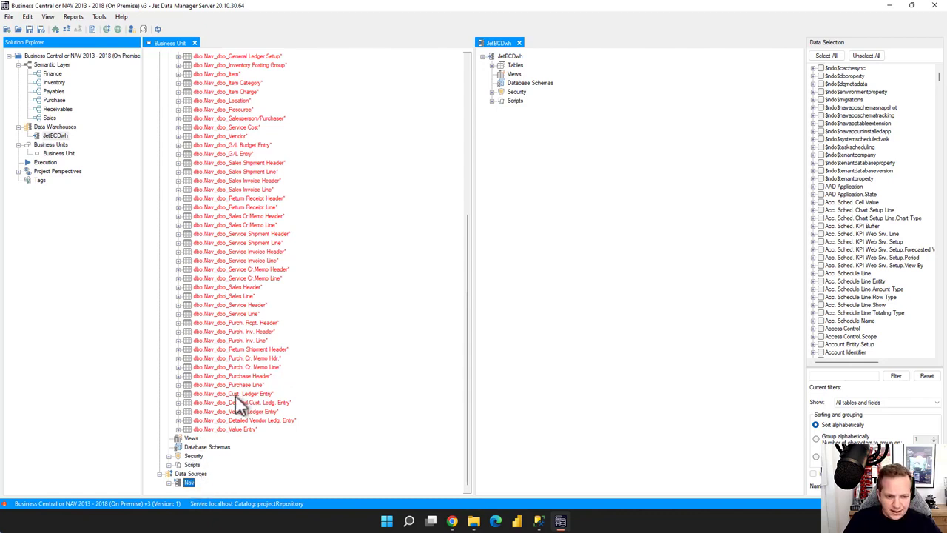
Add a database schema named BC with owner dbo to the JetBCStage staging database
{"action": "right_click", "coordinate": [209, 449]}
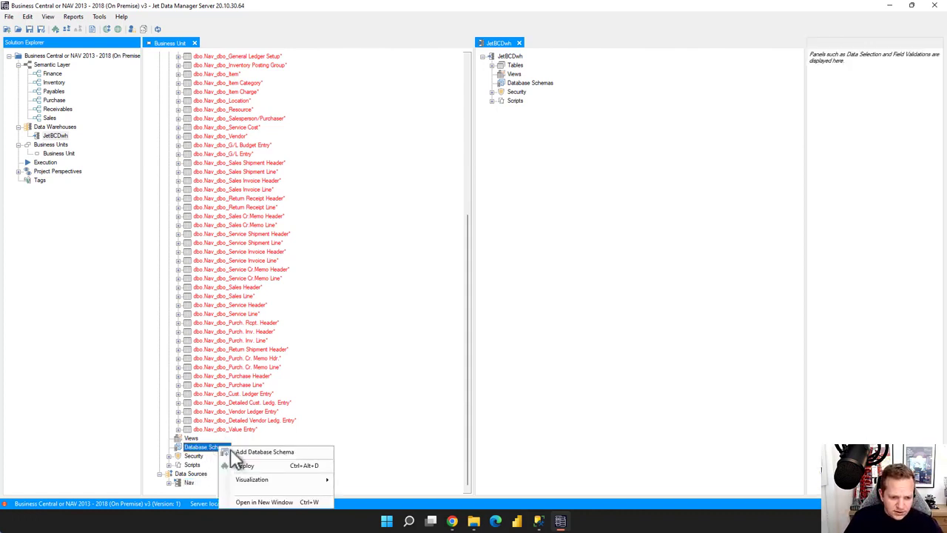
{"action": "left_click", "coordinate": [273, 451]}
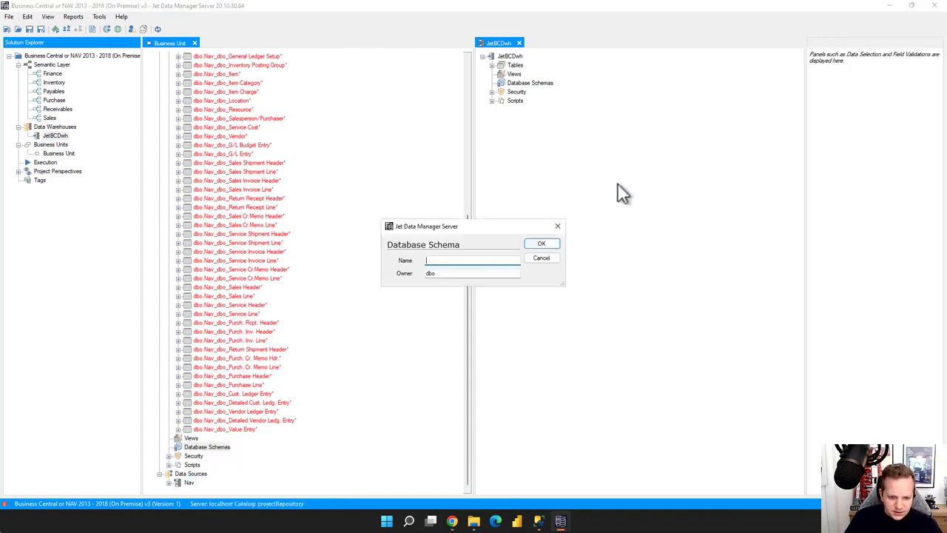
{"action": "type", "text": "BC"}
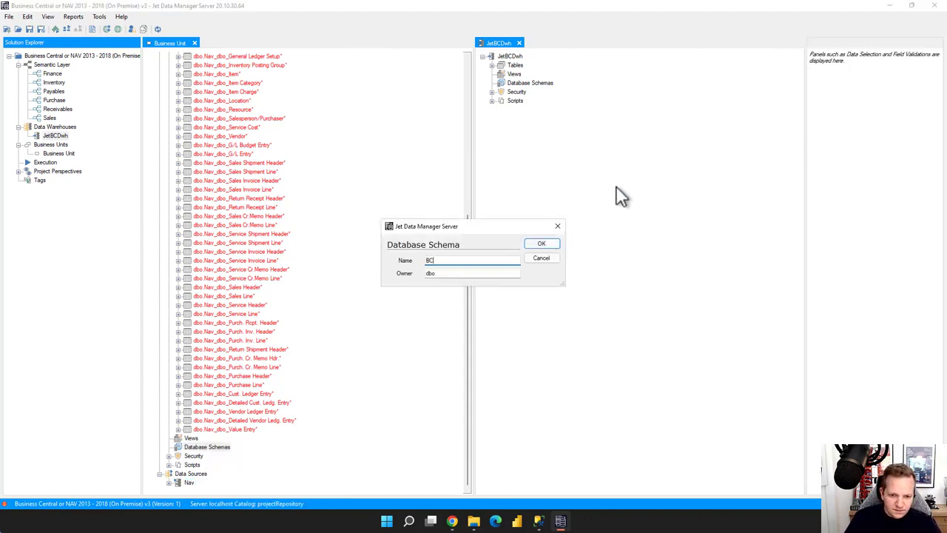
{"action": "left_click", "coordinate": [548, 244]}
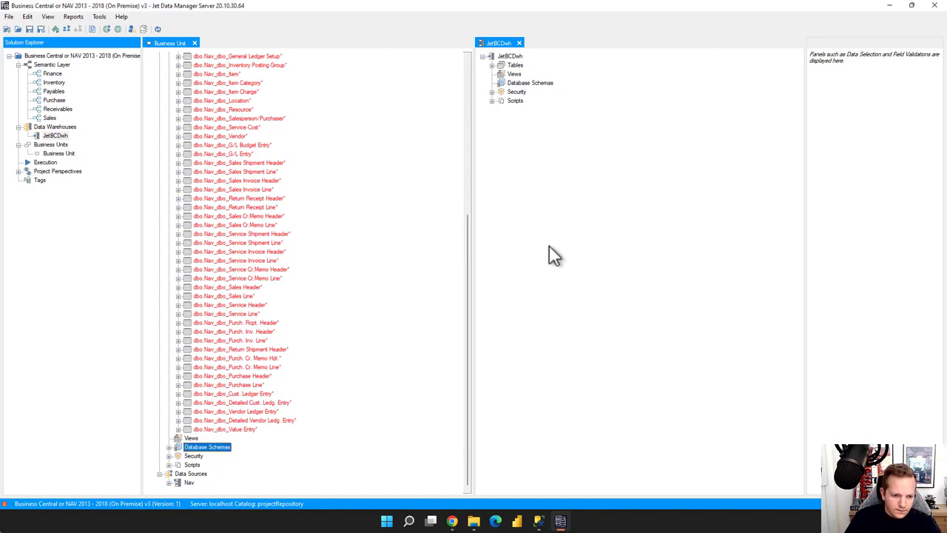
Deploy the BC database schema of JetBCStage, saving the project with the version note "create scheme BC"
{"action": "right_click", "coordinate": [197, 456]}
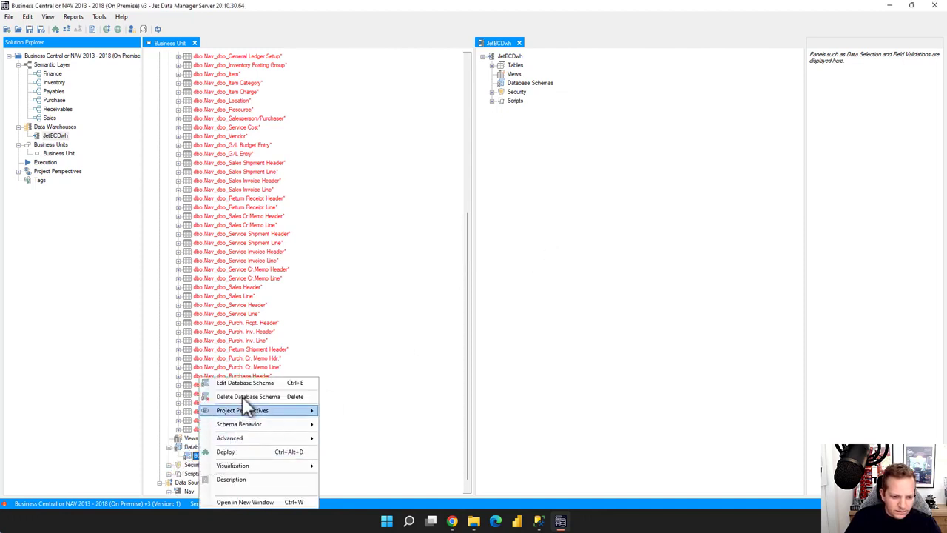
{"action": "left_click", "coordinate": [250, 451]}
{"action": "left_click", "coordinate": [446, 317]}
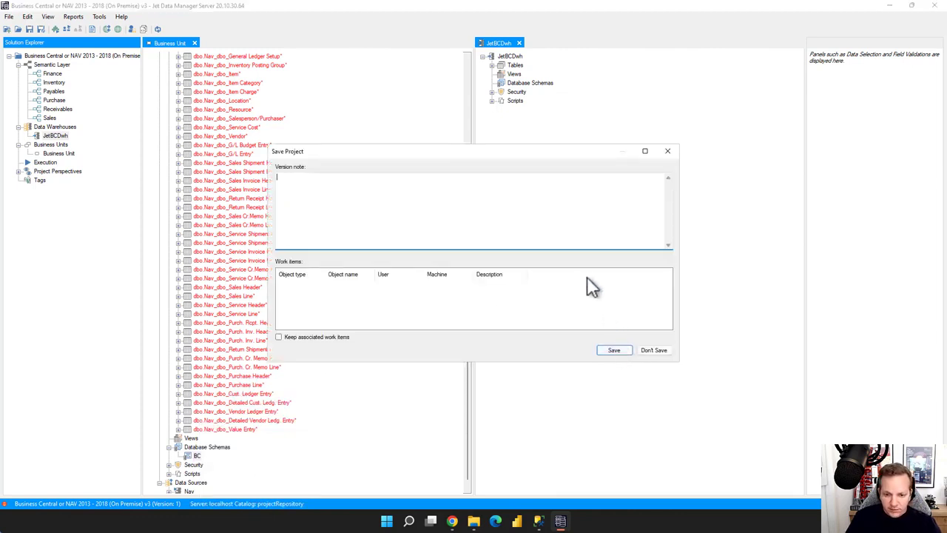
{"action": "type", "text": "crea"}
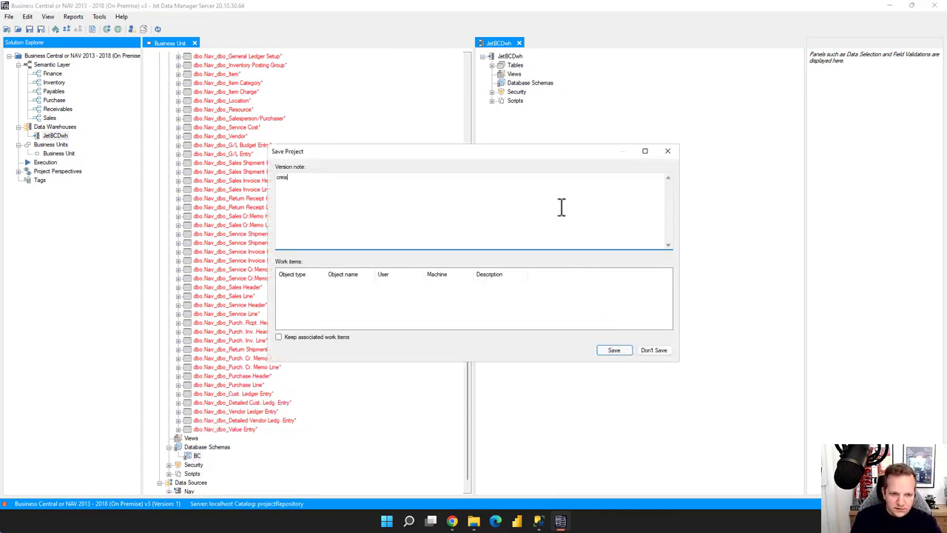
{"action": "type", "text": "te scheme BC"}
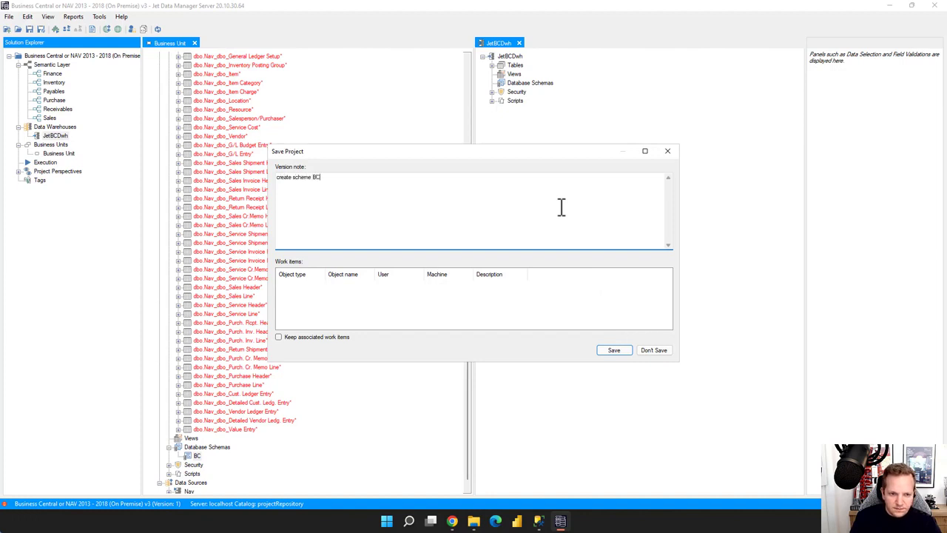
{"action": "left_click", "coordinate": [612, 350]}
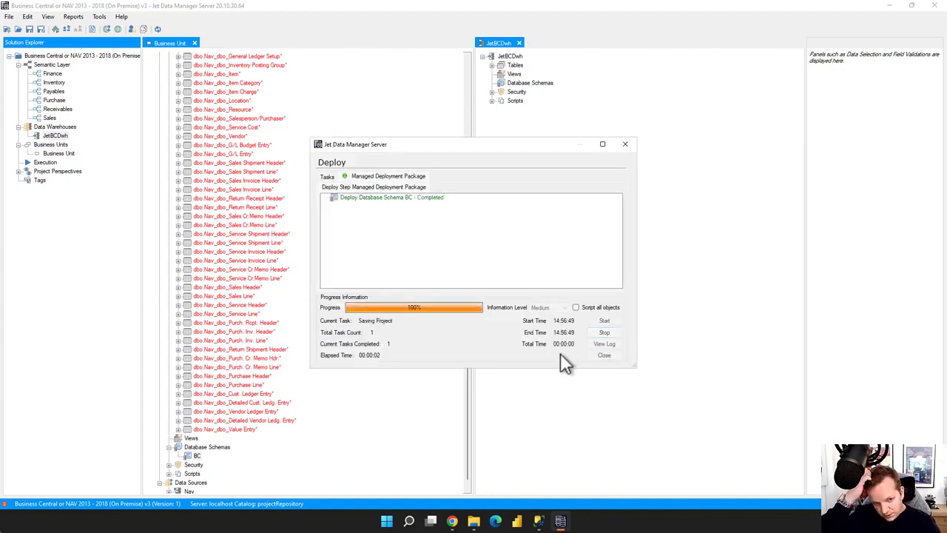
{"action": "left_click", "coordinate": [611, 355]}
Set the Nav data source's default schema to BC and its table prefix option to Don't prefix tables
{"action": "scroll", "coordinate": [192, 479], "scroll_direction": "down", "scroll_amount": 1}
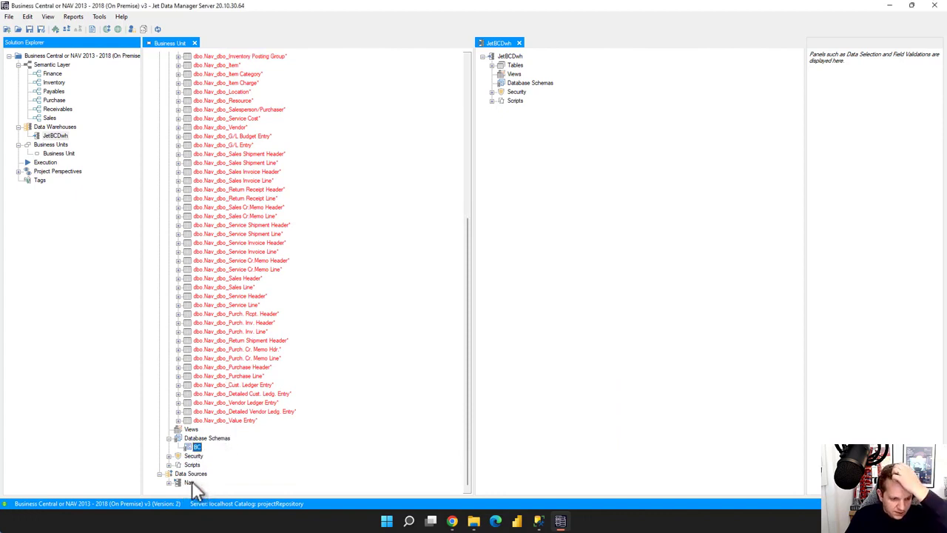
{"action": "right_click", "coordinate": [189, 481]}
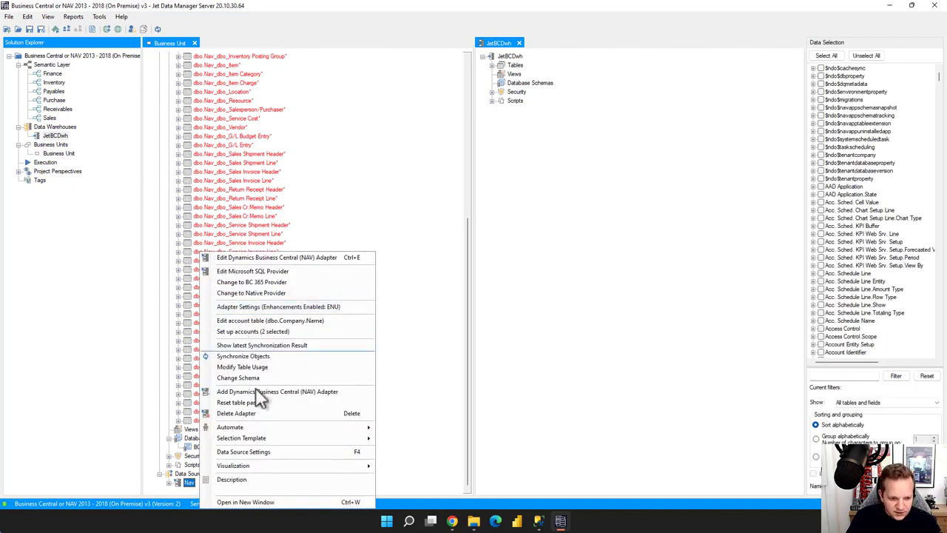
{"action": "left_click", "coordinate": [227, 452]}
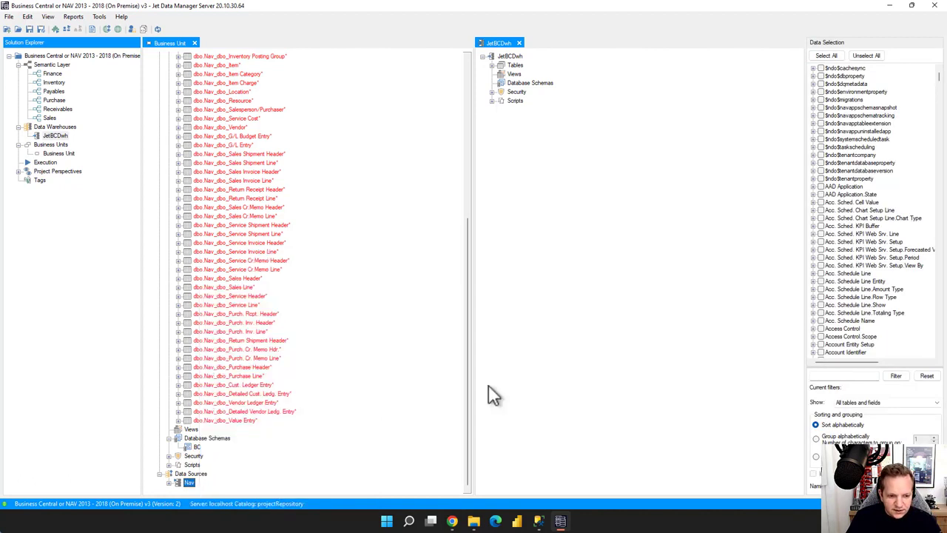
{"action": "left_click", "coordinate": [401, 136]}
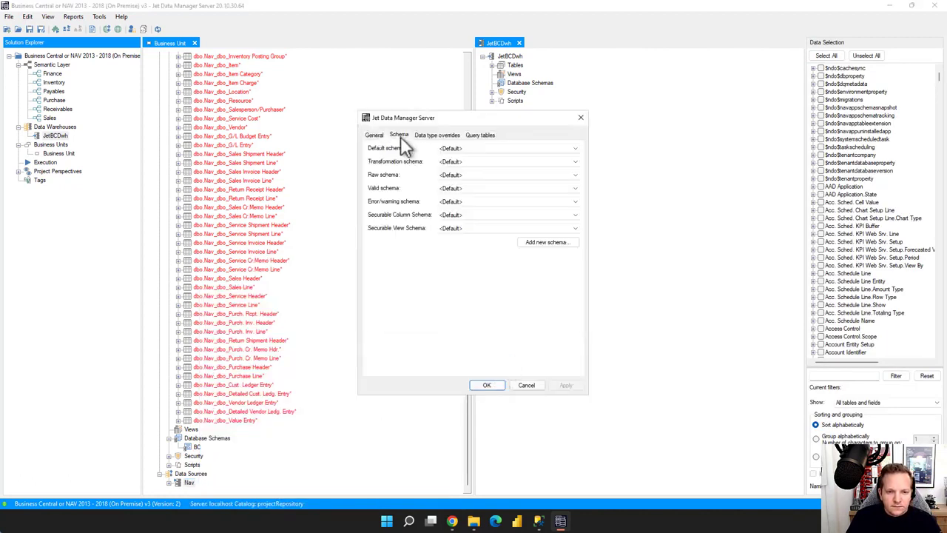
{"action": "left_click", "coordinate": [449, 149]}
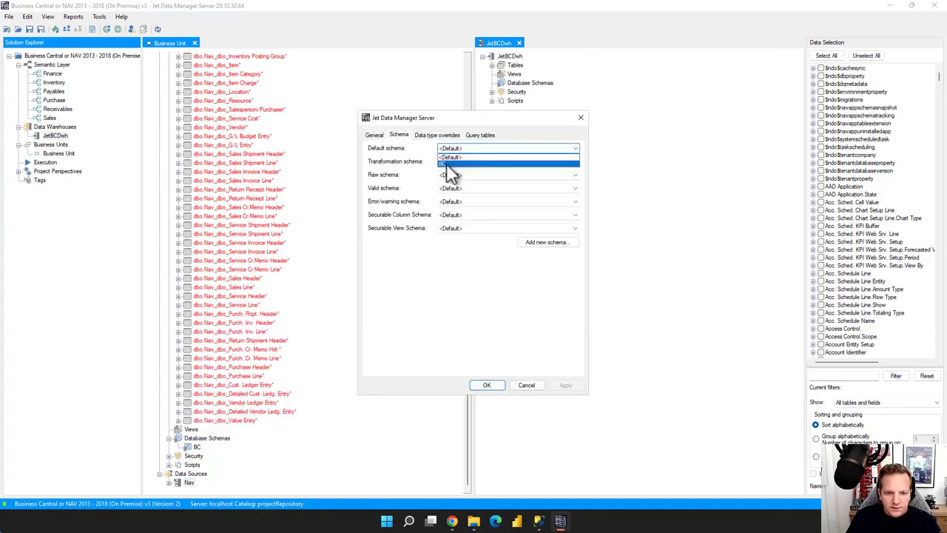
{"action": "left_click", "coordinate": [446, 162]}
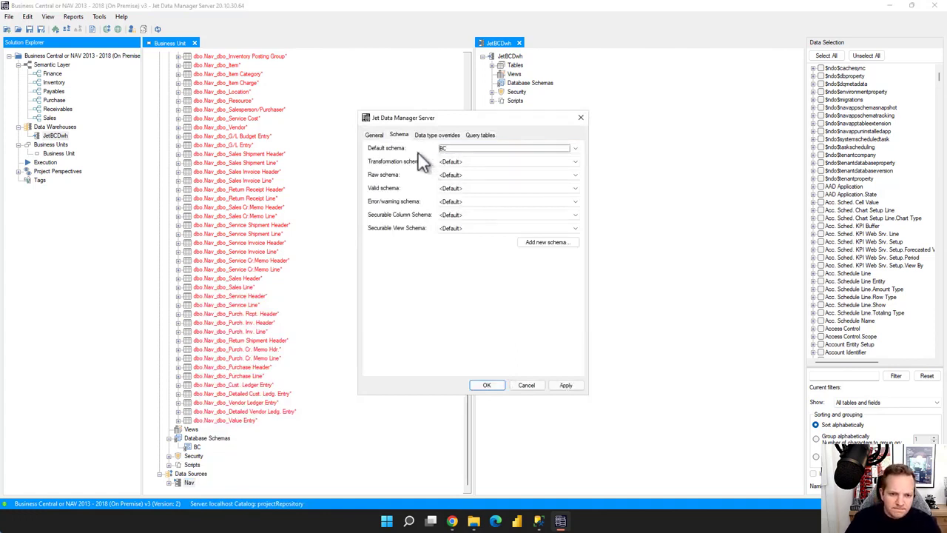
{"action": "left_click", "coordinate": [375, 135]}
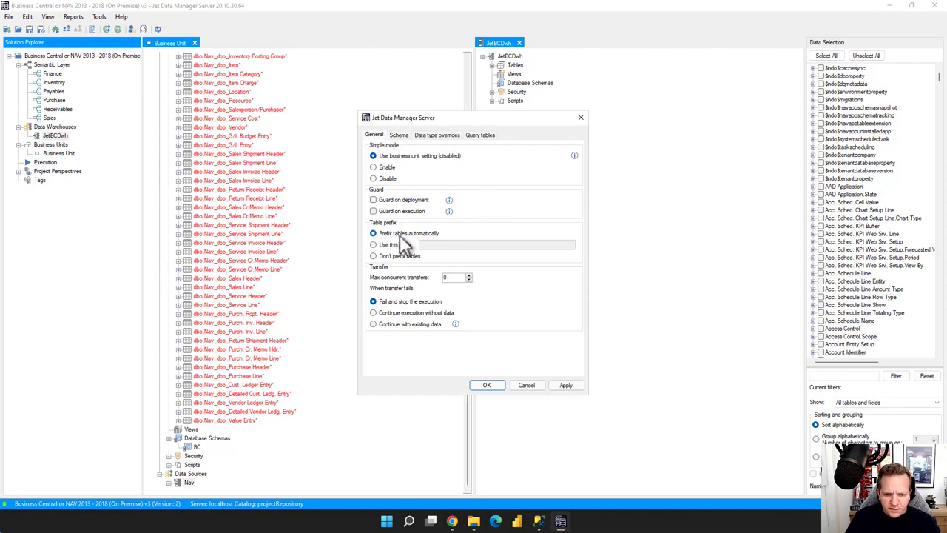
{"action": "left_click", "coordinate": [387, 258]}
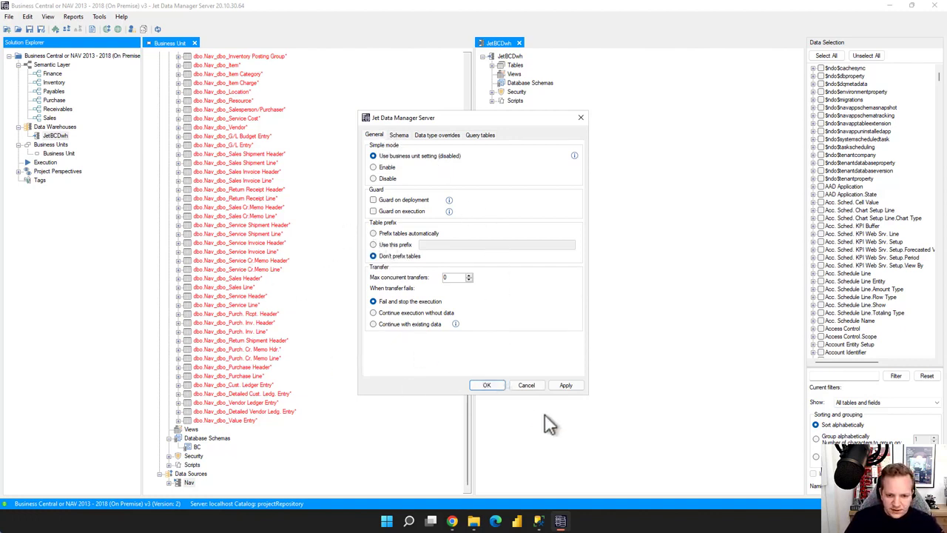
{"action": "left_click", "coordinate": [483, 386]}
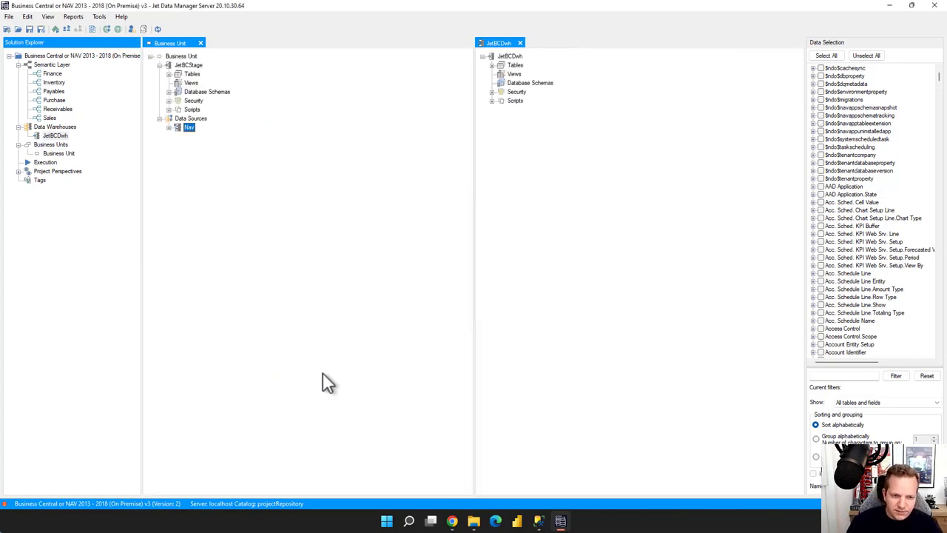
Check the schema and names of the JetBCStage staging tables, and rename the Nav data source to BC
{"action": "left_click", "coordinate": [169, 74]}
{"action": "scroll", "coordinate": [285, 178], "scroll_direction": "down", "scroll_amount": 12}
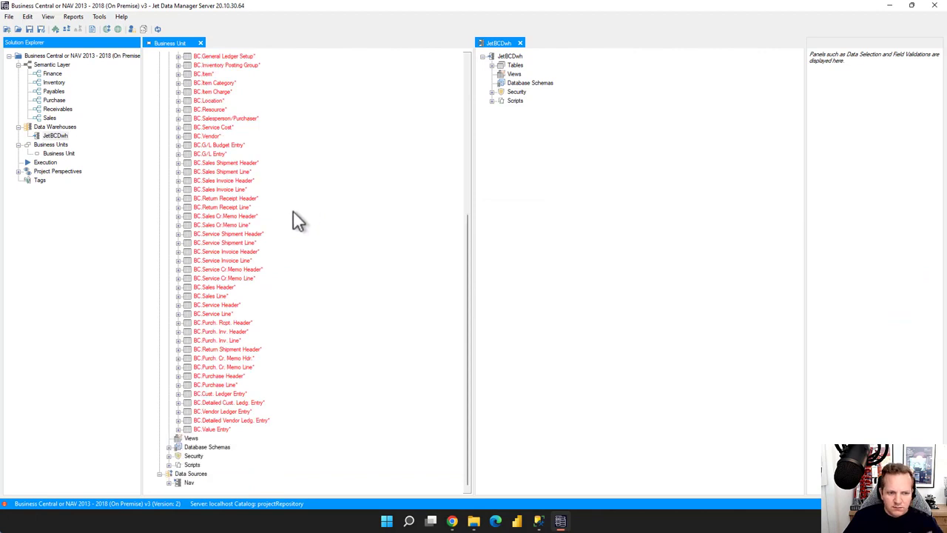
{"action": "scroll", "coordinate": [252, 170], "scroll_direction": "up", "scroll_amount": 1}
{"action": "left_click", "coordinate": [203, 100]}
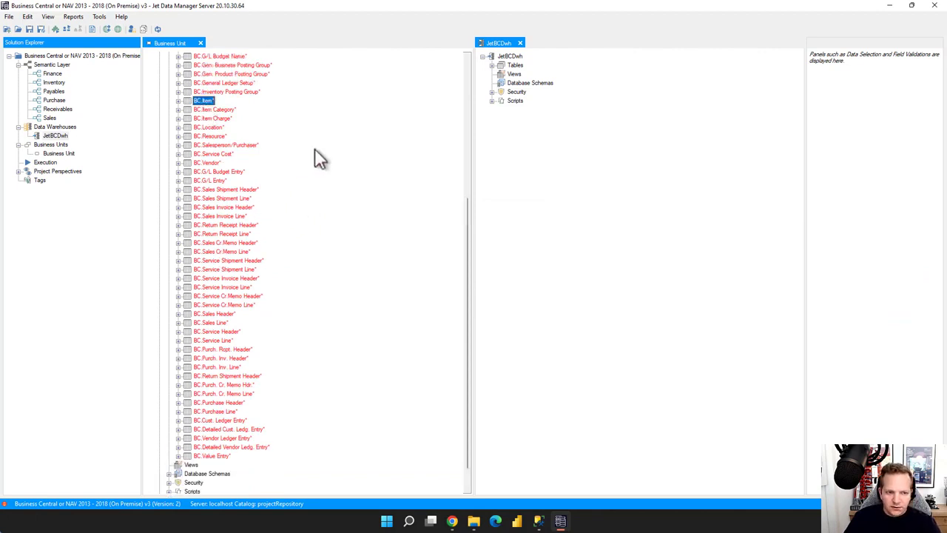
{"action": "scroll", "coordinate": [268, 318], "scroll_direction": "down", "scroll_amount": 1}
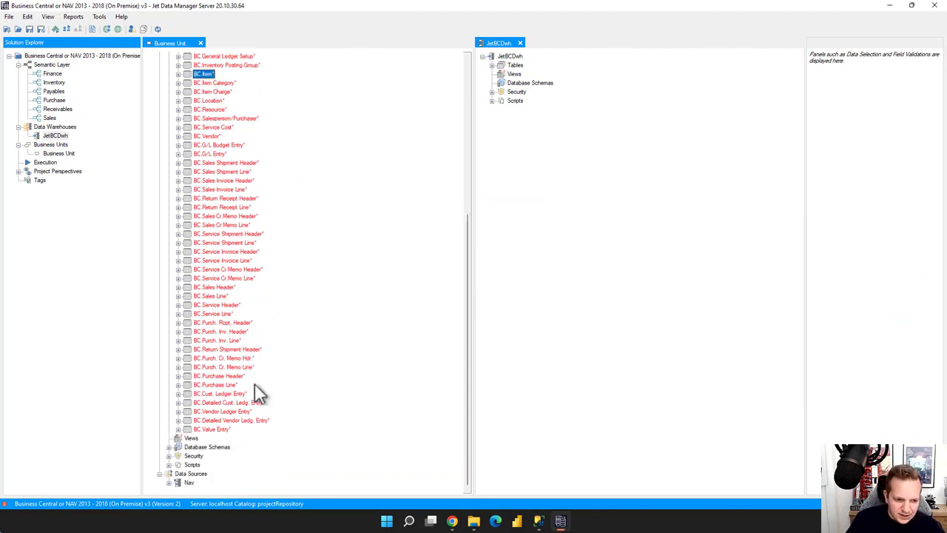
{"action": "double_click", "coordinate": [189, 483]}
{"action": "scroll", "coordinate": [196, 185], "scroll_direction": "up", "scroll_amount": 3}
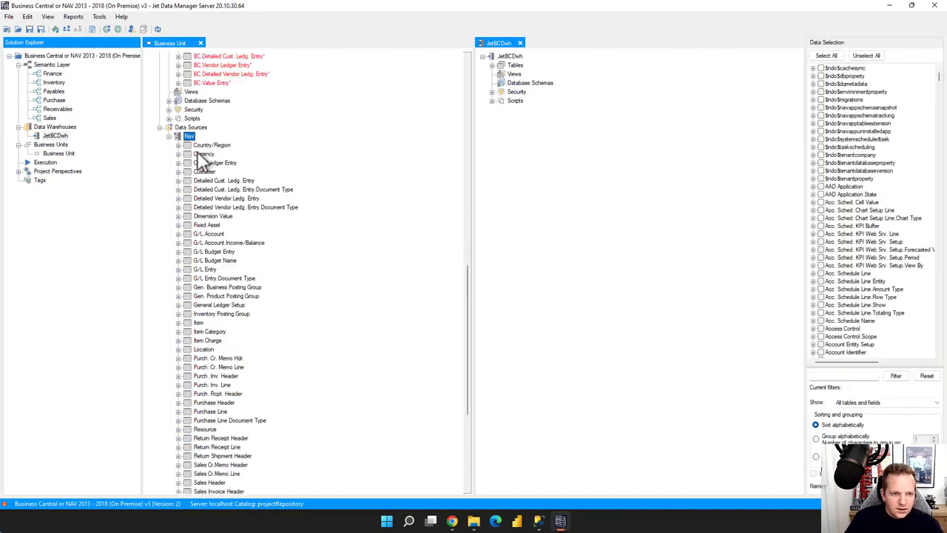
{"action": "key", "text": "F2"}
{"action": "type", "text": "B"}
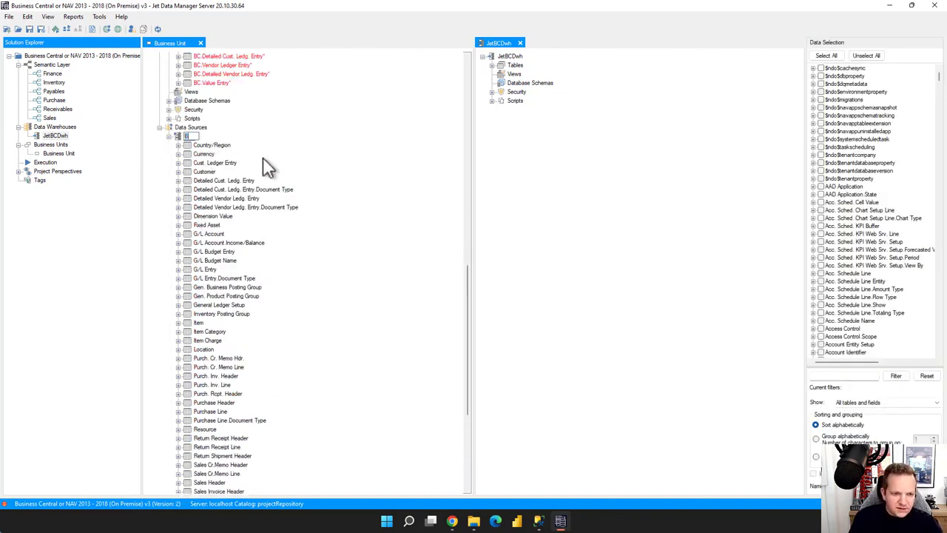
{"action": "type", "text": "C"}
{"action": "key", "text": "Return"}
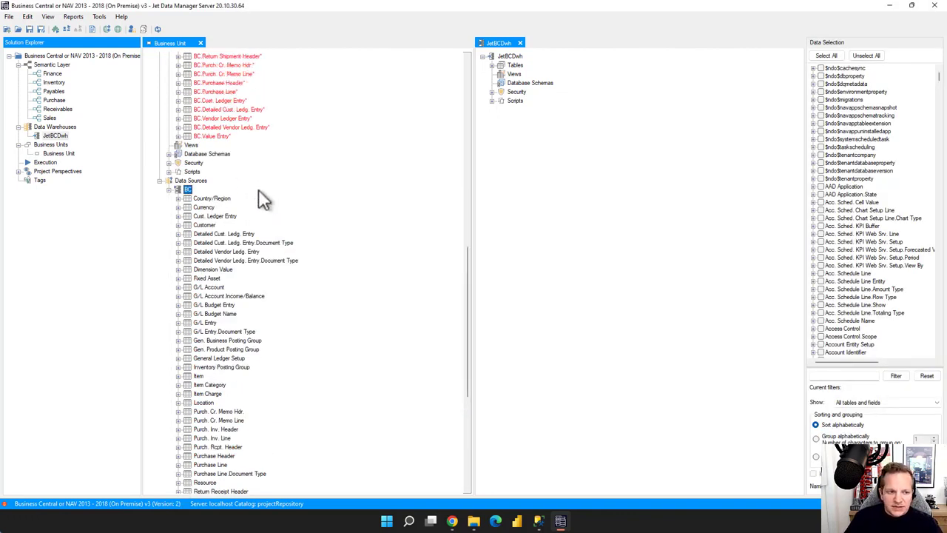
{"action": "double_click", "coordinate": [189, 190]}
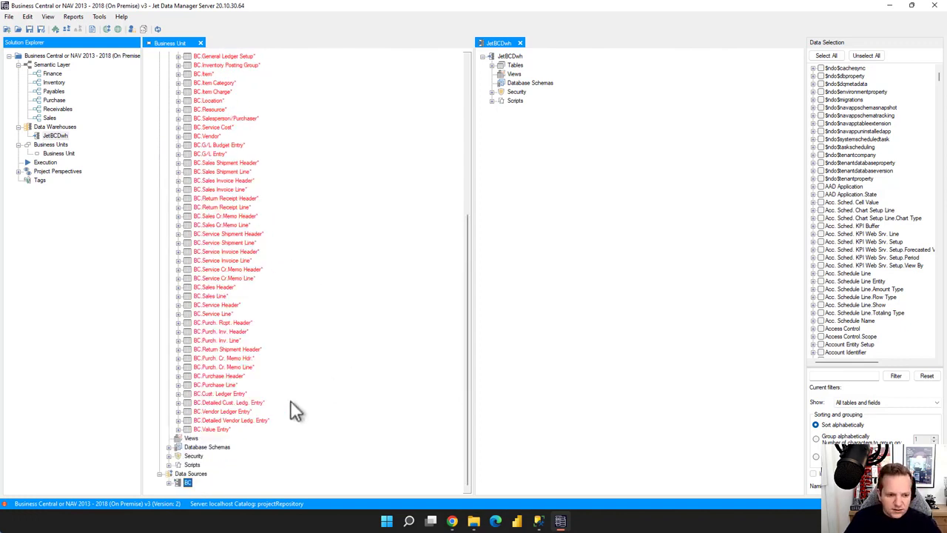
Deploy and execute the BC.Country/Region staging table in JetBCStage, saving the project in the process
{"action": "scroll", "coordinate": [260, 426], "scroll_direction": "up", "scroll_amount": 10}
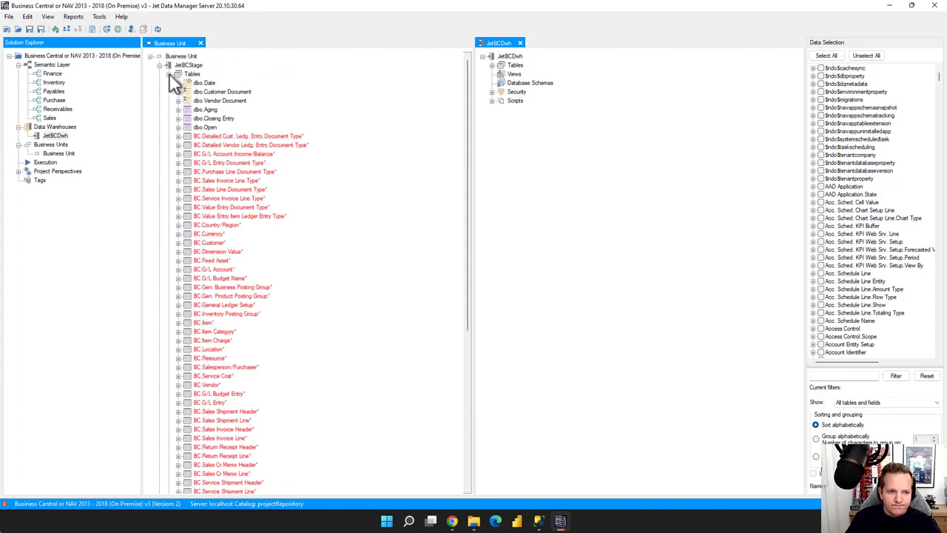
{"action": "left_click", "coordinate": [169, 74]}
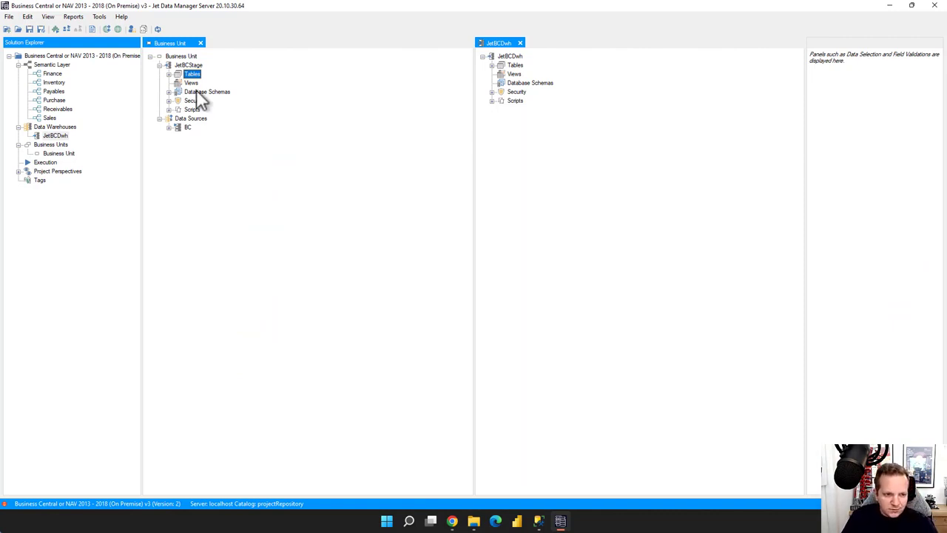
{"action": "left_click", "coordinate": [169, 75]}
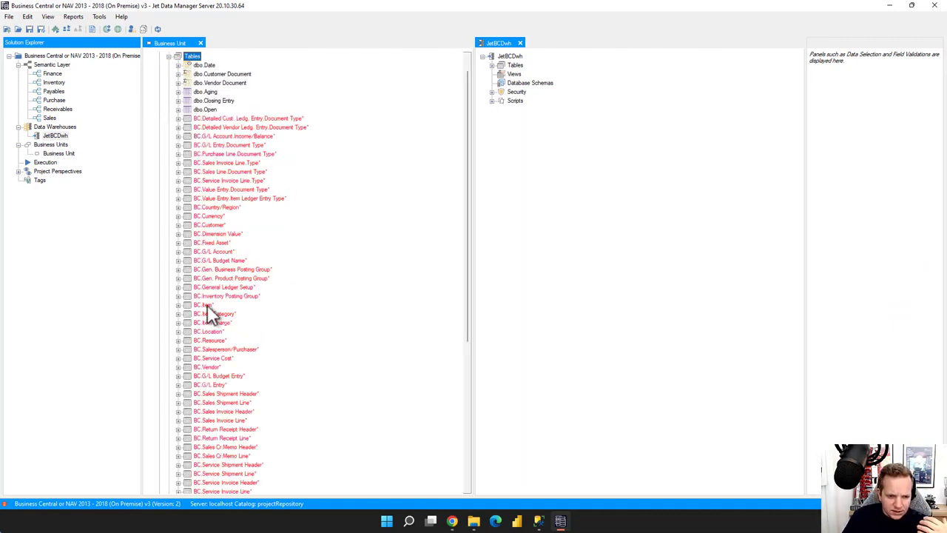
{"action": "double_click", "coordinate": [218, 207]}
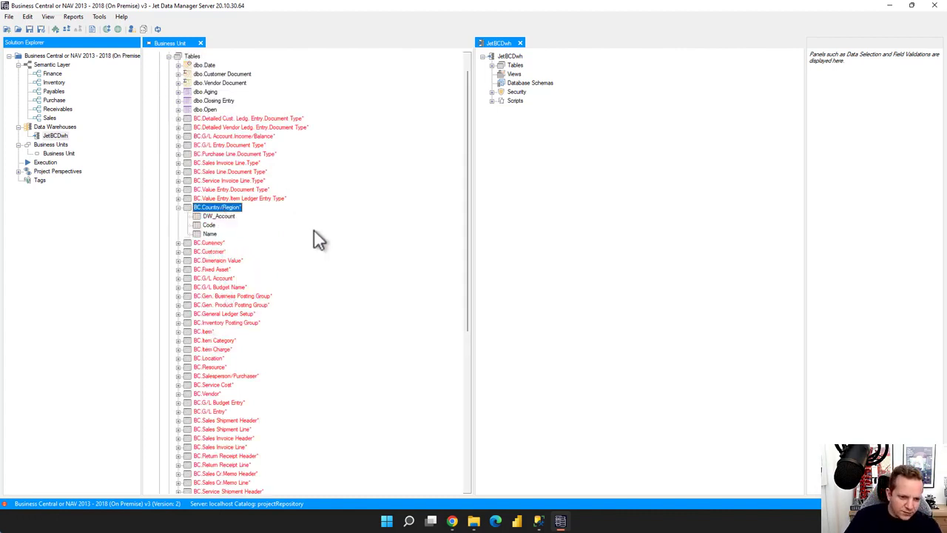
{"action": "right_click", "coordinate": [225, 208]}
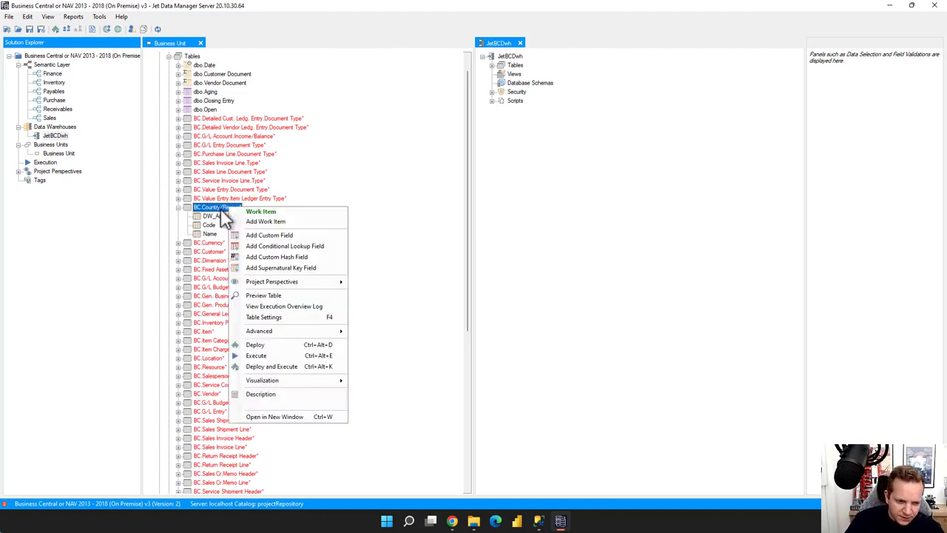
{"action": "left_click", "coordinate": [288, 366]}
{"action": "left_click", "coordinate": [439, 317]}
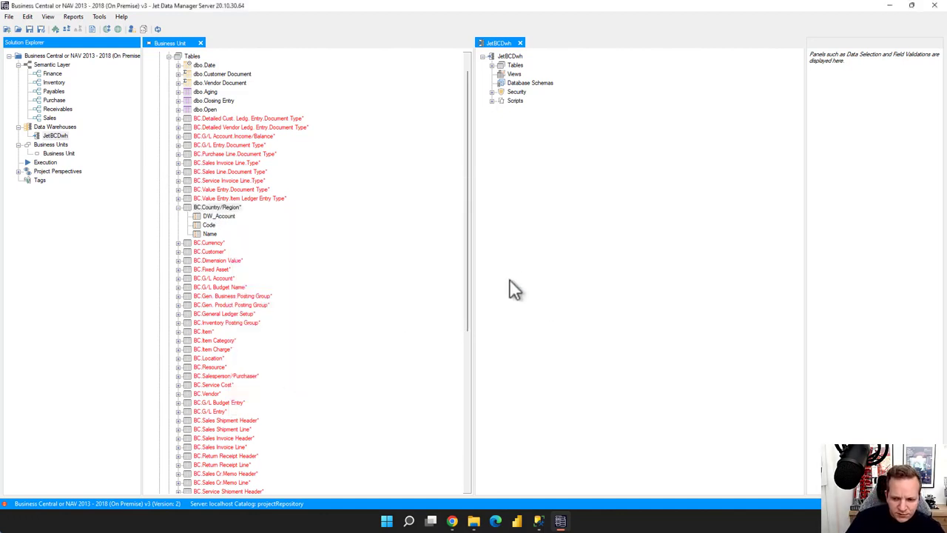
{"action": "left_click", "coordinate": [615, 350]}
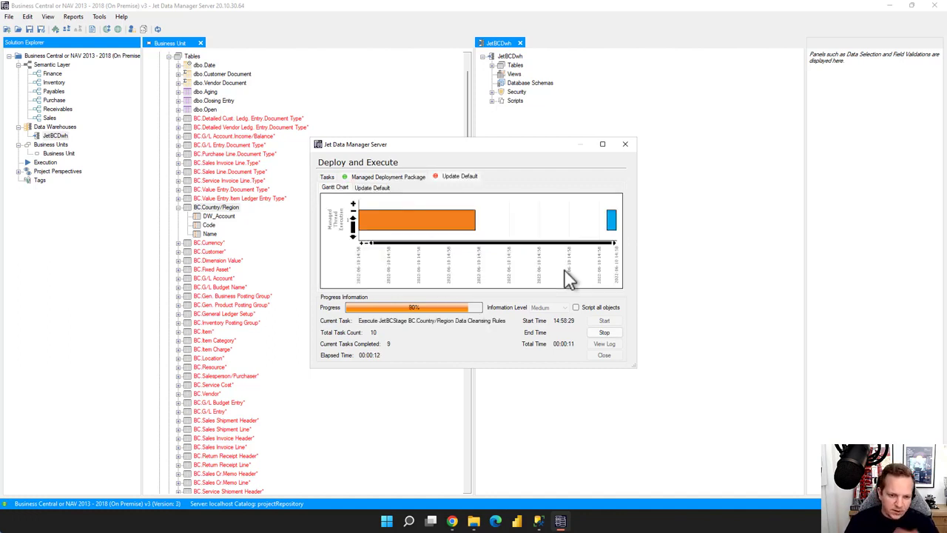
{"action": "left_click", "coordinate": [592, 357]}
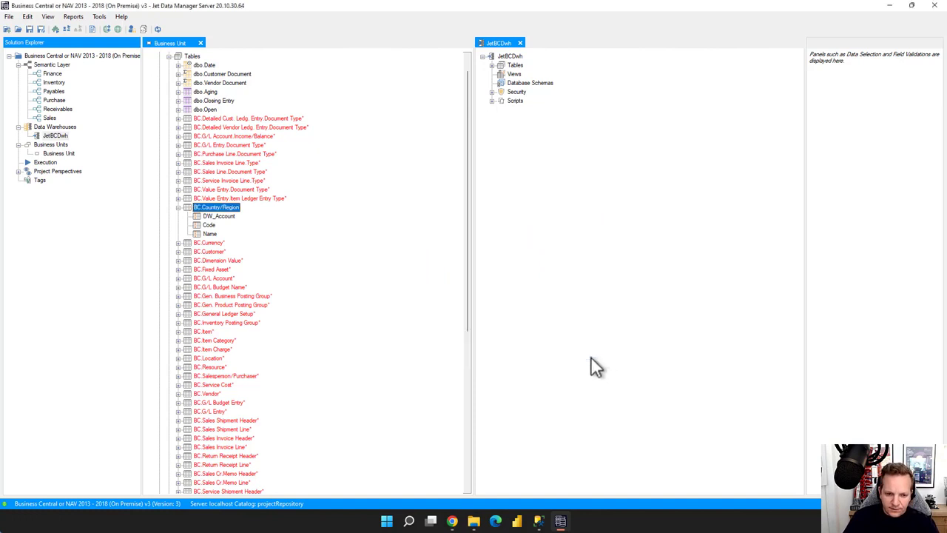
Preview the BC.Country/Region table in an enlarged window and examine its account, code and name columns
{"action": "right_click", "coordinate": [235, 209]}
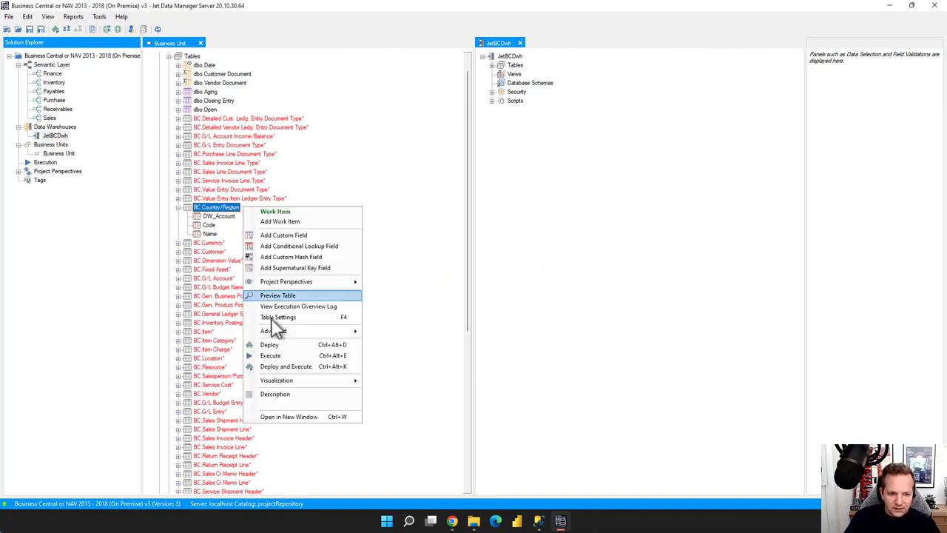
{"action": "left_click", "coordinate": [286, 295]}
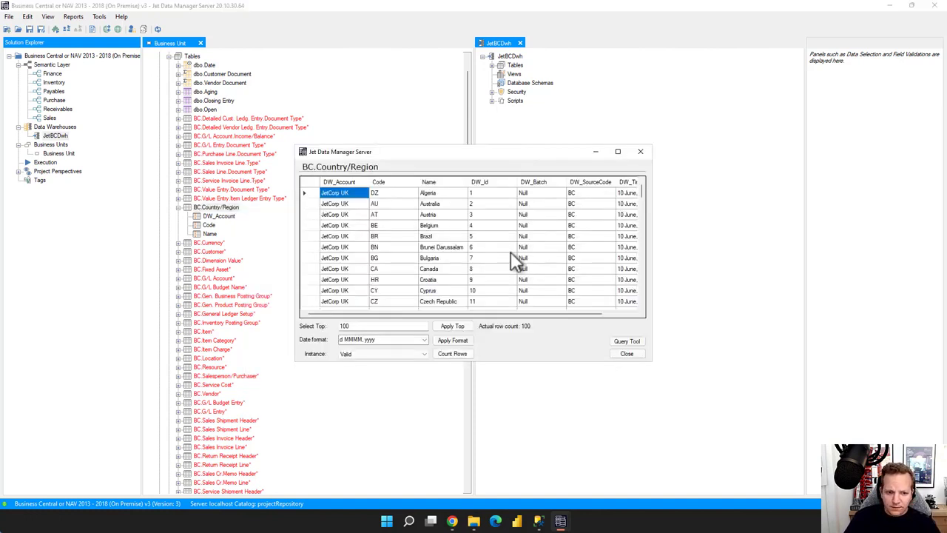
{"action": "left_click_drag", "start_coordinate": [645, 361], "coordinate": [740, 453]}
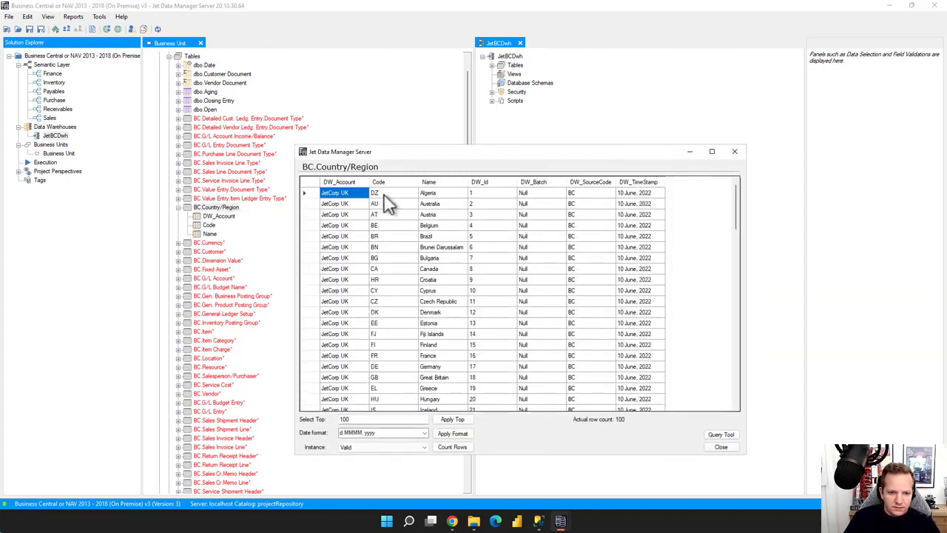
{"action": "mouse_move", "coordinate": [381, 194]}
{"action": "left_mouse_down"}
{"action": "mouse_move", "coordinate": [384, 206]}
{"action": "mouse_move", "coordinate": [347, 225]}
{"action": "left_mouse_up"}
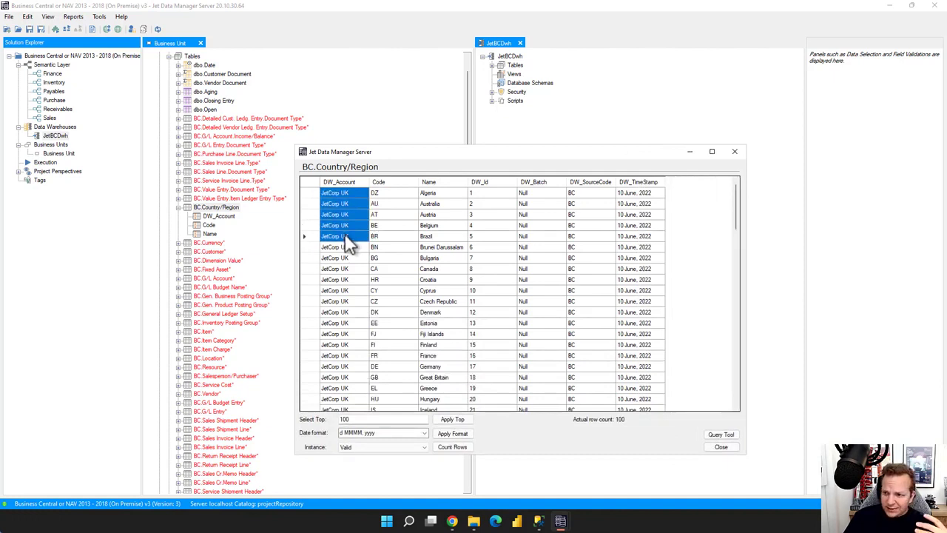
{"action": "left_click_drag", "start_coordinate": [392, 194], "coordinate": [452, 214]}
{"action": "left_click", "coordinate": [721, 447]}
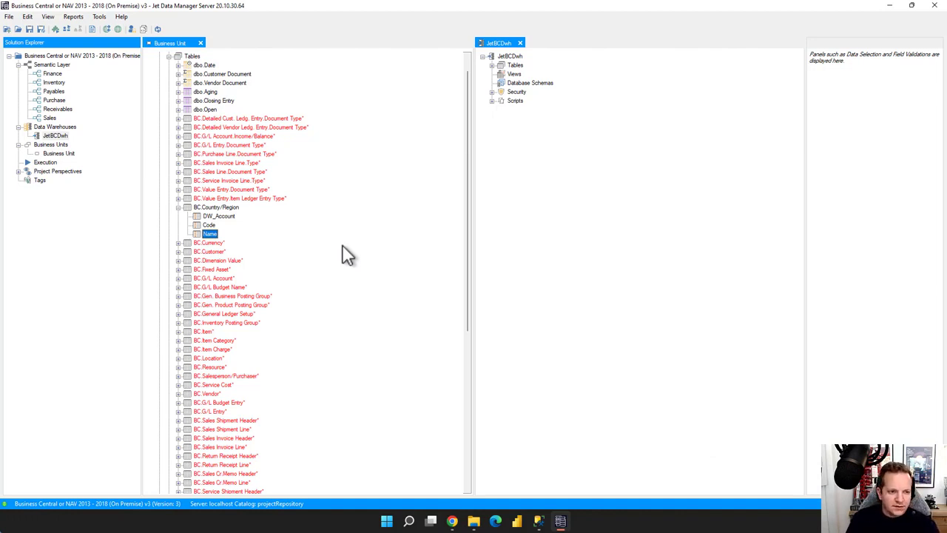
Set the maximum threads of the Update Default execution package to 4 and close the execution view
{"action": "left_click", "coordinate": [43, 162]}
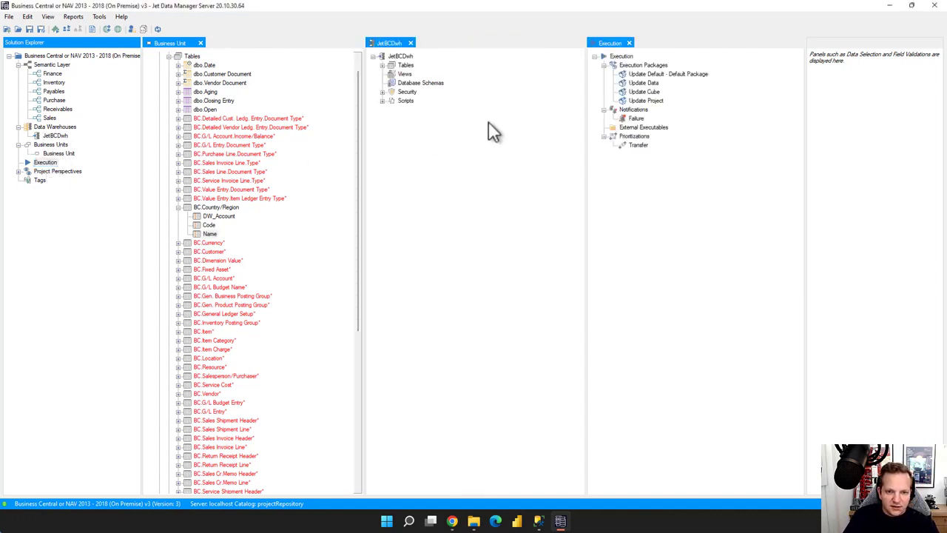
{"action": "right_click", "coordinate": [643, 75]}
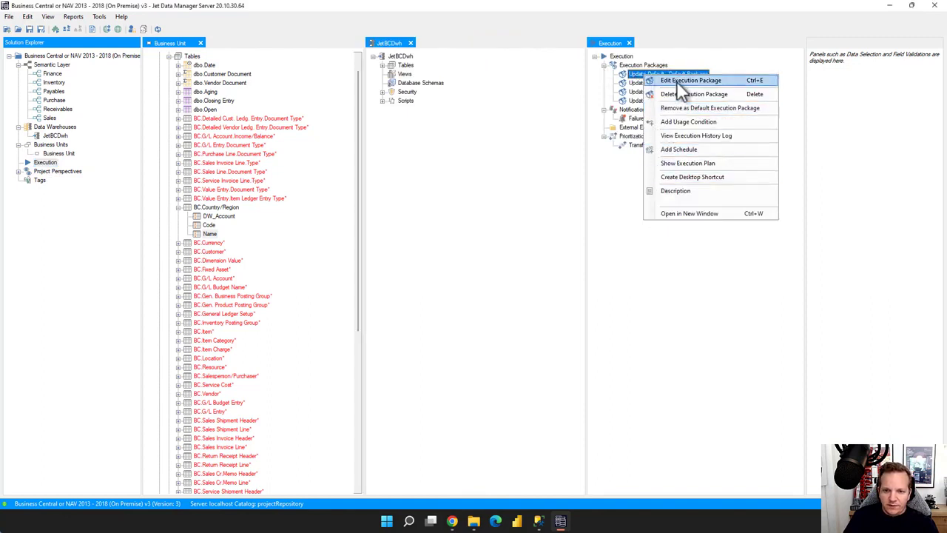
{"action": "left_click", "coordinate": [676, 80]}
{"action": "left_click_drag", "start_coordinate": [394, 316], "coordinate": [345, 318]}
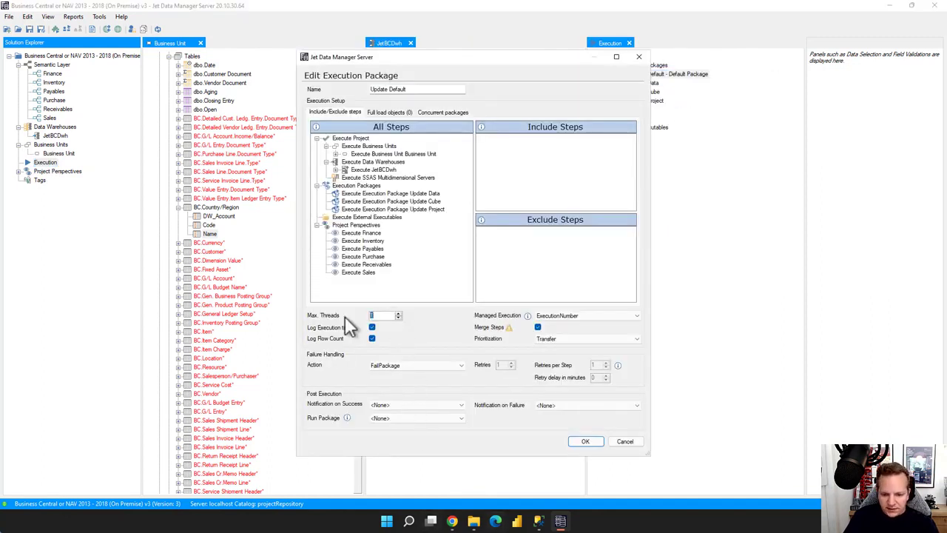
{"action": "type", "text": "4"}
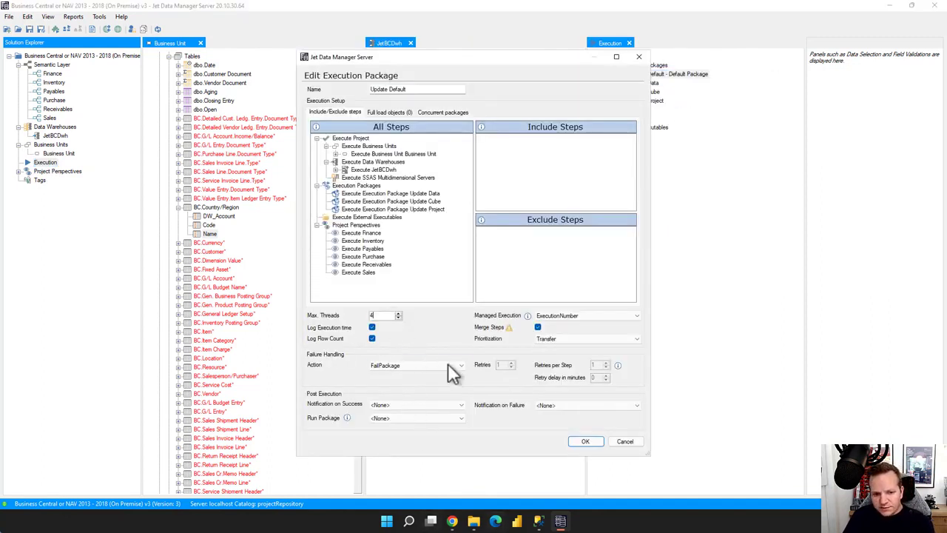
{"action": "left_click", "coordinate": [584, 441]}
{"action": "left_click", "coordinate": [554, 296]}
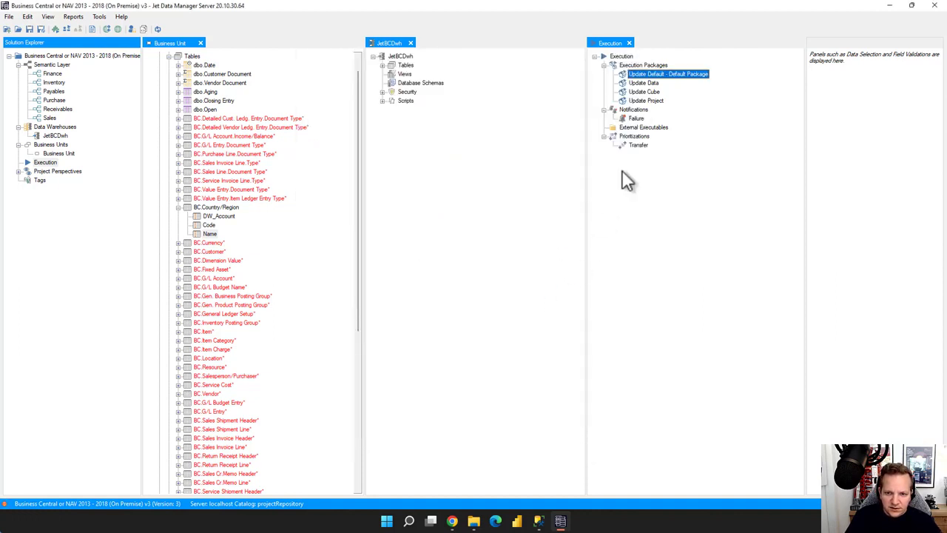
{"action": "left_click", "coordinate": [629, 43]}
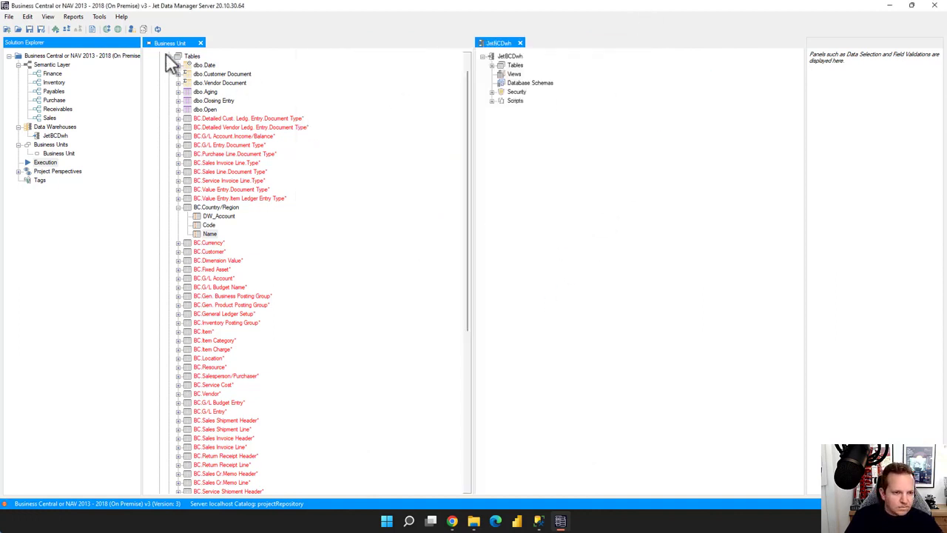
Switch to SQL Server Management Studio, refresh the databases and check which tables exist in JetBCStage
{"action": "scroll", "coordinate": [170, 59], "scroll_direction": "up", "scroll_amount": 1}
{"action": "right_click", "coordinate": [185, 58]}
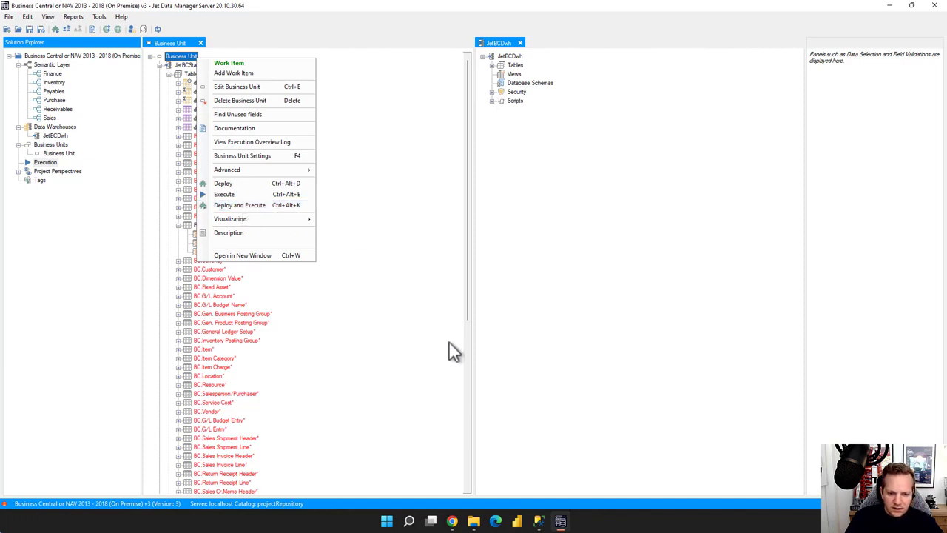
{"action": "left_click", "coordinate": [539, 520]}
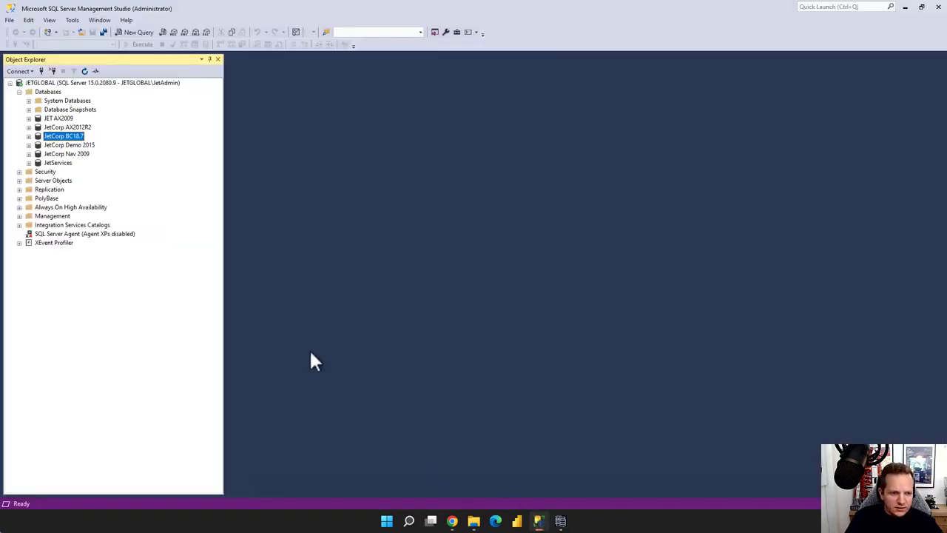
{"action": "left_click", "coordinate": [49, 91]}
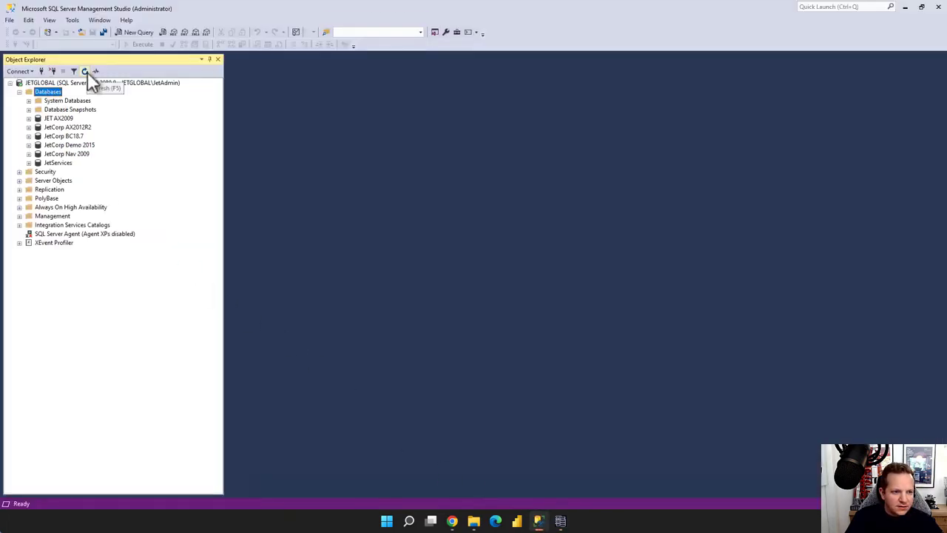
{"action": "left_click", "coordinate": [86, 72]}
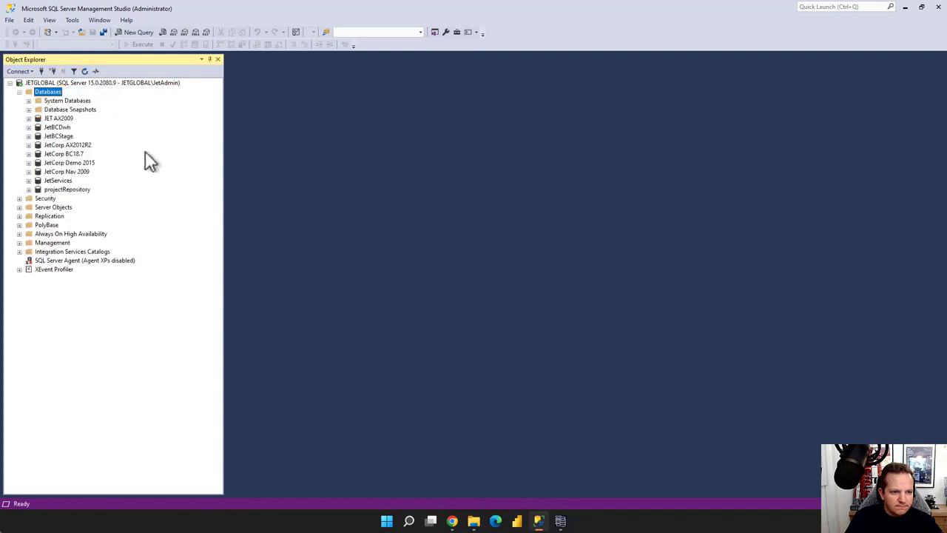
{"action": "left_click", "coordinate": [56, 136]}
{"action": "double_click", "coordinate": [55, 137]}
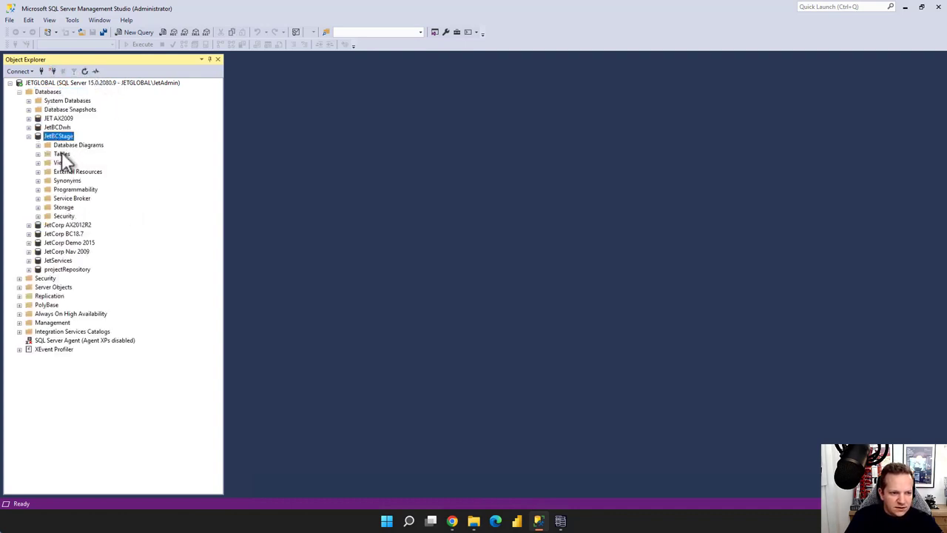
{"action": "double_click", "coordinate": [62, 153]}
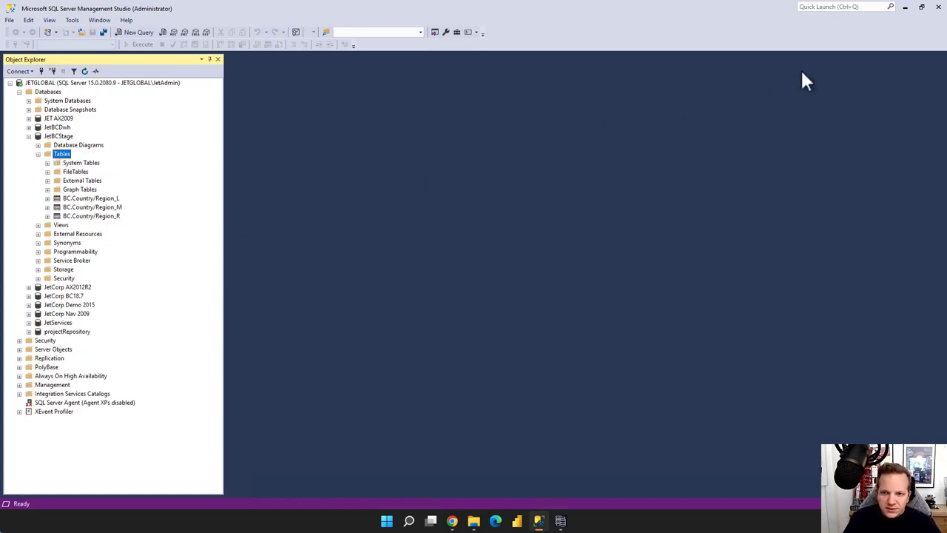
{"action": "left_click", "coordinate": [905, 6]}
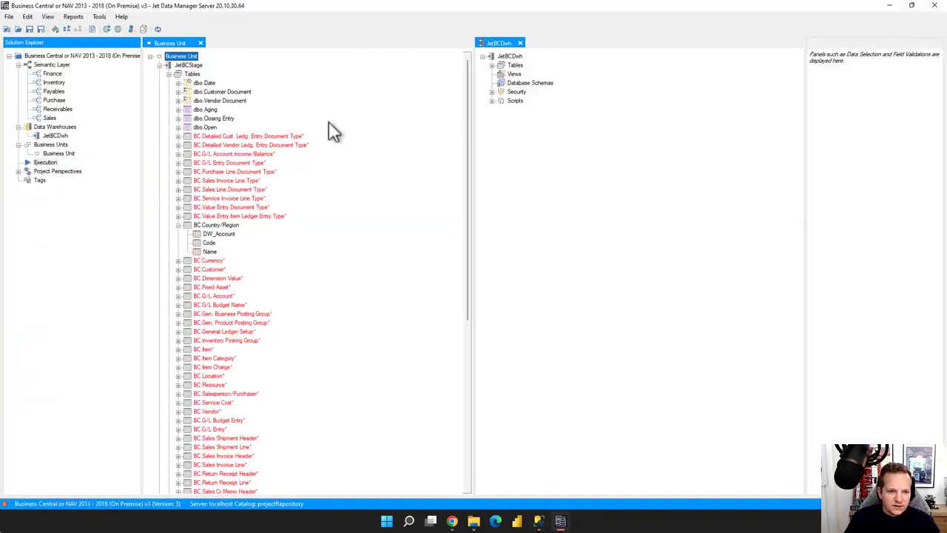
Deploy and execute all objects of the Business Unit with managed deployment, saving the project in the process
{"action": "right_click", "coordinate": [201, 57]}
{"action": "left_click", "coordinate": [229, 204]}
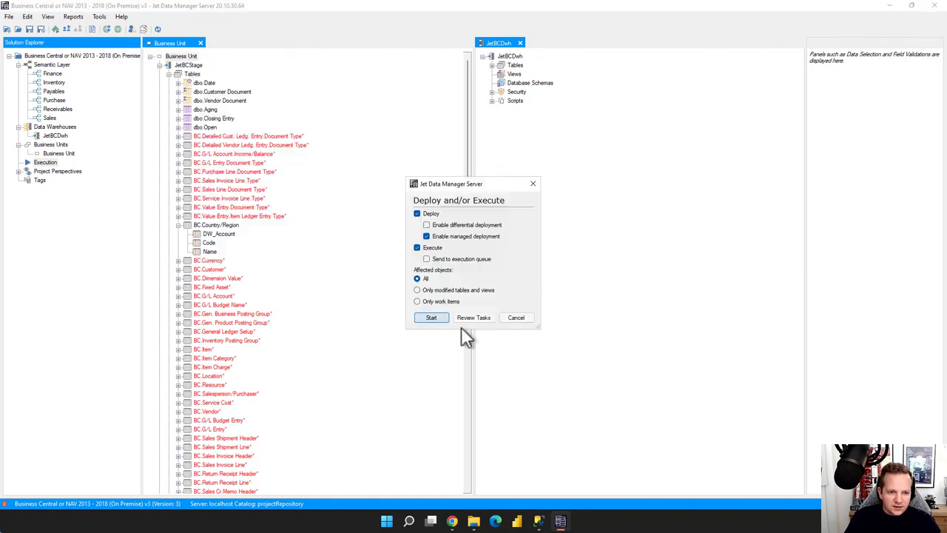
{"action": "left_click", "coordinate": [432, 319]}
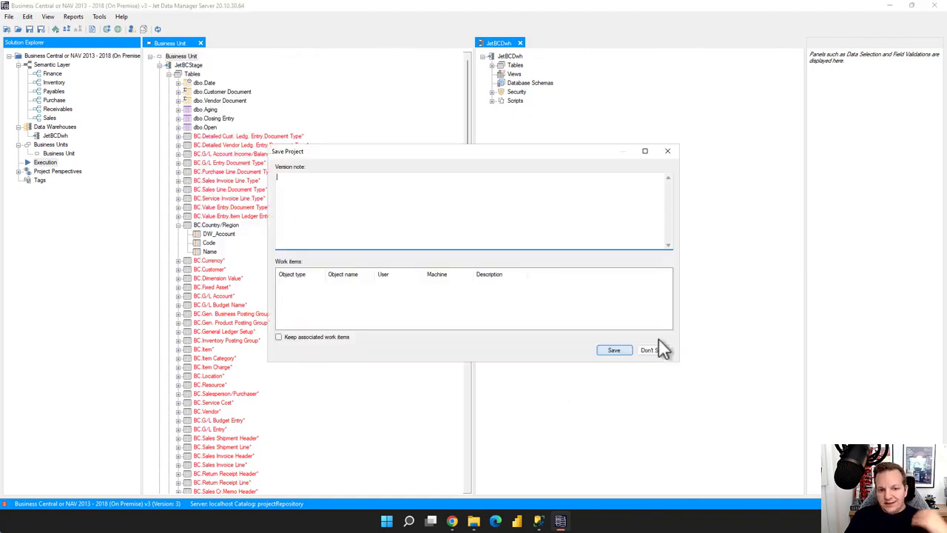
{"action": "left_click", "coordinate": [620, 351]}
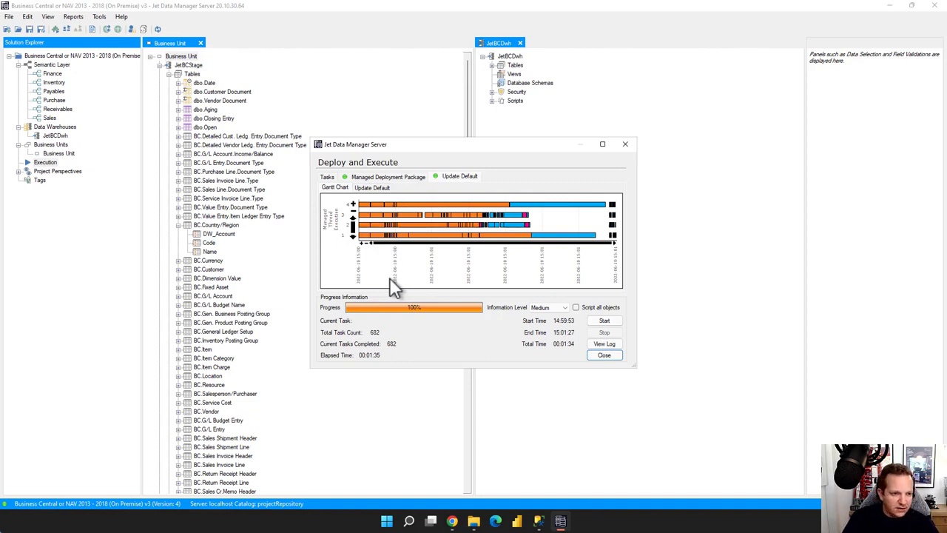
Refresh and look through the JetBCStage tables in SQL Server Management Studio, and close the finished deployment window in Jet Data Manager
{"action": "left_click", "coordinate": [538, 520]}
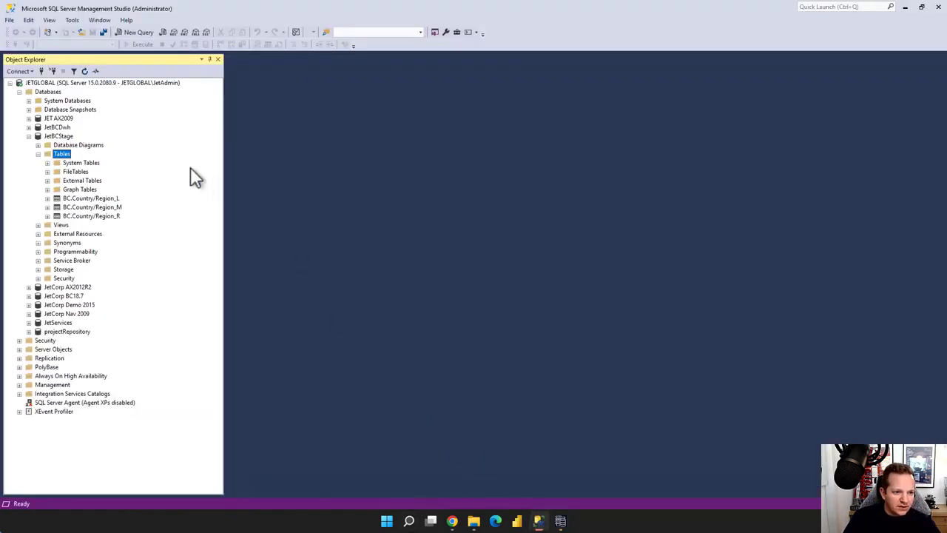
{"action": "left_click", "coordinate": [84, 71]}
{"action": "left_click_drag", "start_coordinate": [219, 145], "coordinate": [212, 381]}
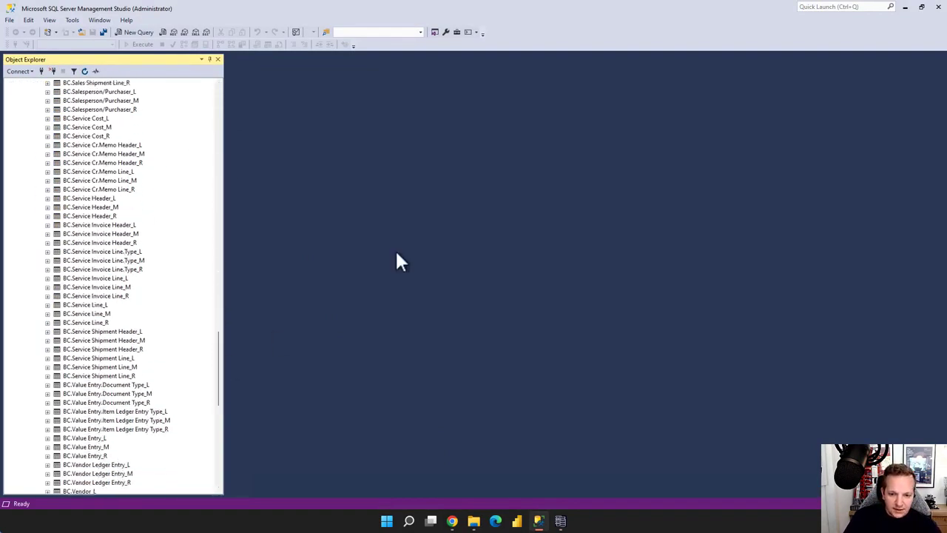
{"action": "left_click", "coordinate": [905, 9]}
{"action": "left_click", "coordinate": [605, 352]}
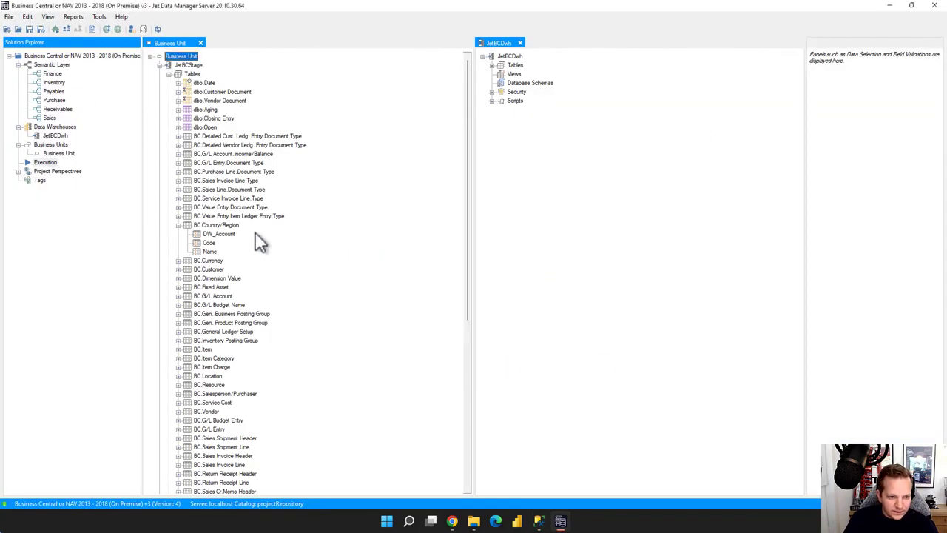
Preview the data of the BC.Customer staging table
{"action": "right_click", "coordinate": [210, 271]}
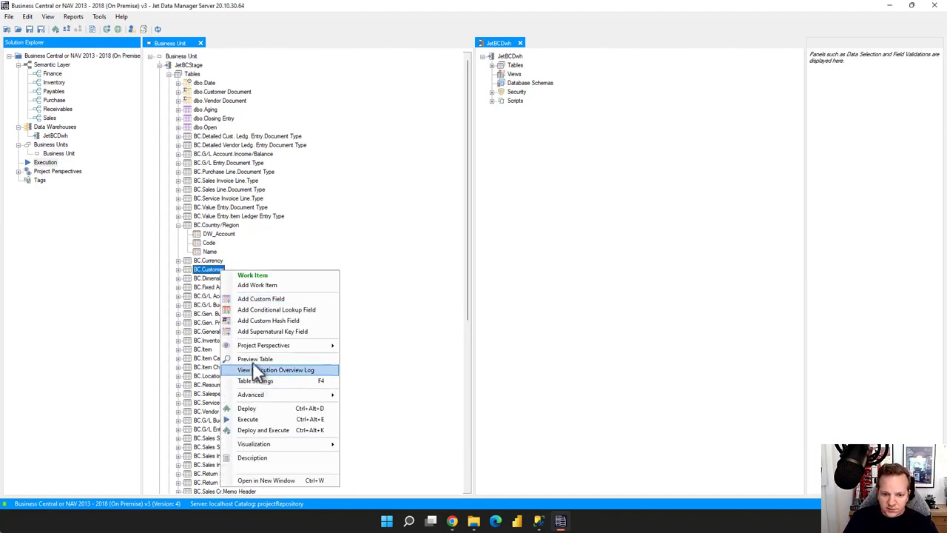
{"action": "left_click", "coordinate": [422, 357]}
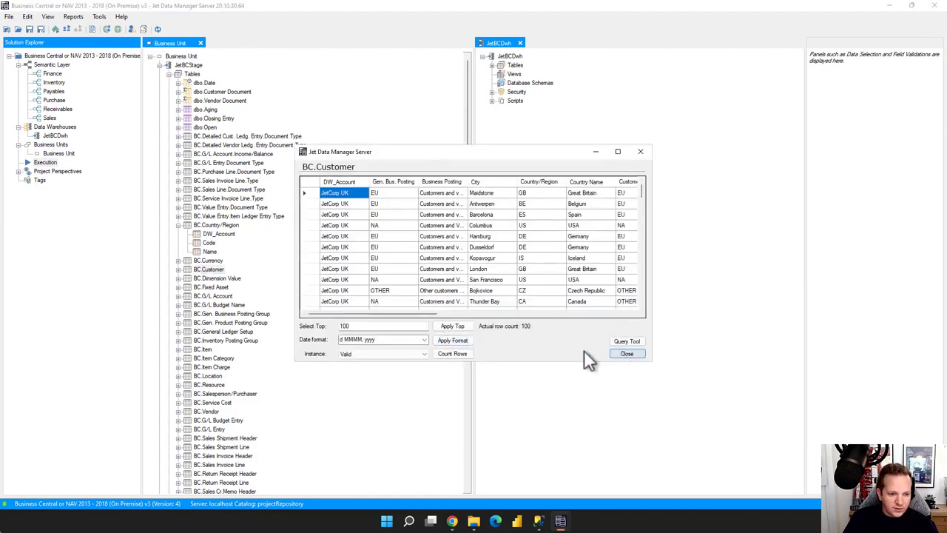
{"action": "left_click", "coordinate": [626, 354]}
Preview the BC.Value Entry staging table and count its total rows
{"action": "scroll", "coordinate": [399, 348], "scroll_direction": "down", "scroll_amount": 10}
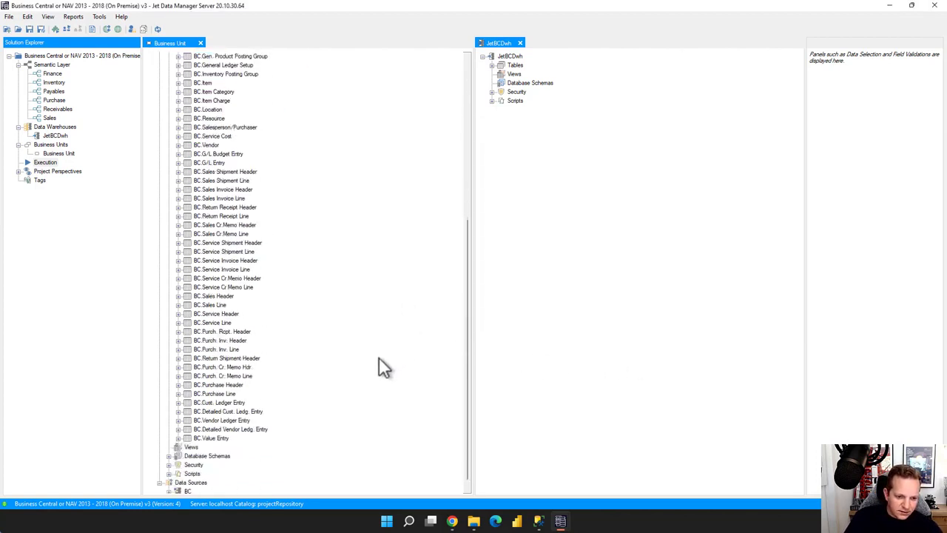
{"action": "scroll", "coordinate": [379, 357], "scroll_direction": "down", "scroll_amount": 1}
{"action": "right_click", "coordinate": [218, 428]}
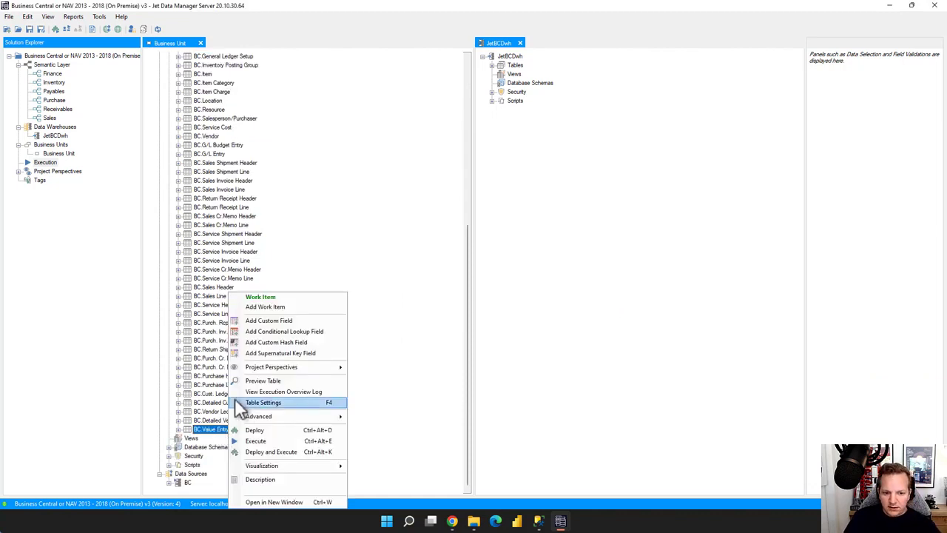
{"action": "left_click", "coordinate": [244, 380]}
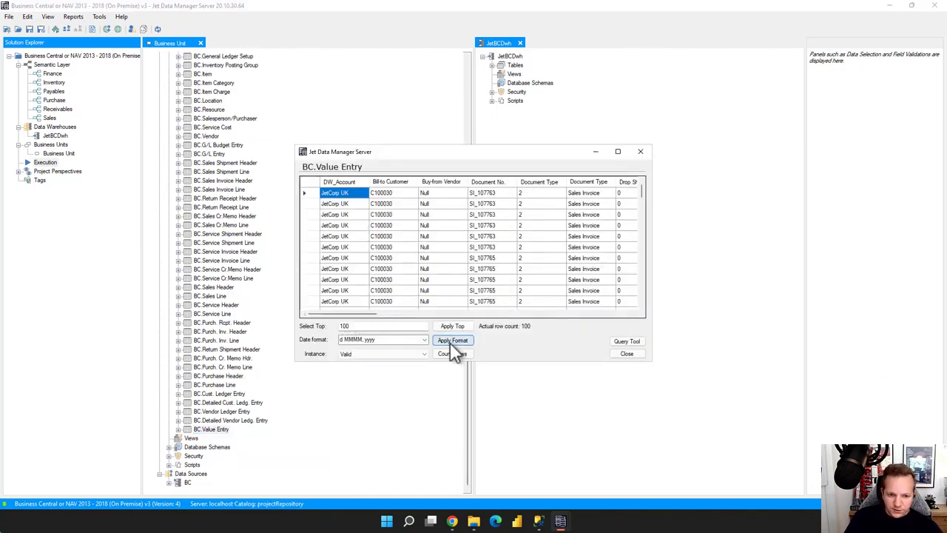
{"action": "left_click", "coordinate": [452, 353]}
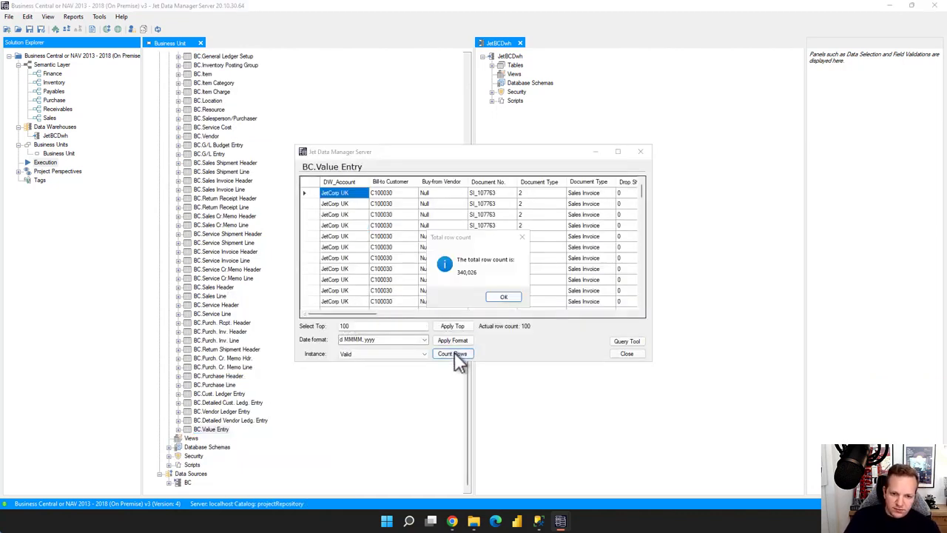
{"action": "left_click", "coordinate": [503, 298]}
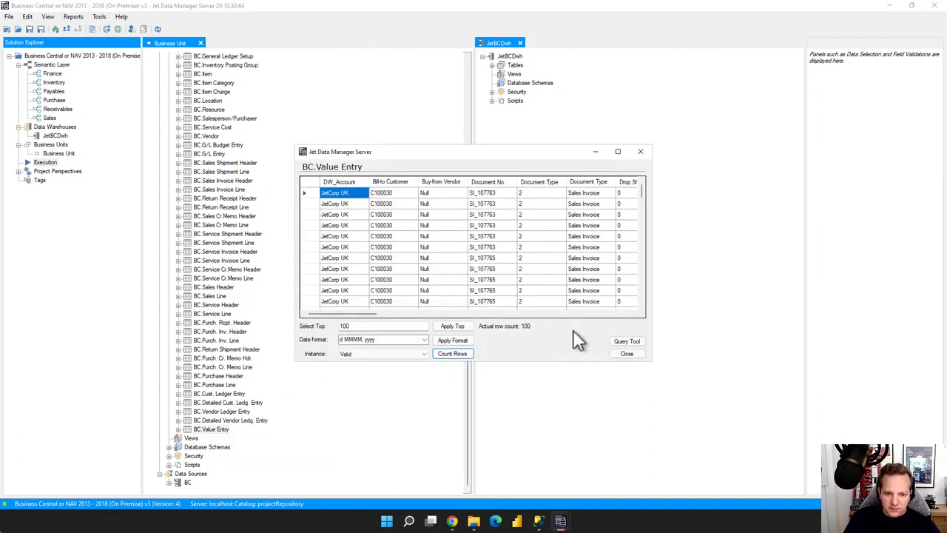
{"action": "left_click", "coordinate": [620, 354]}
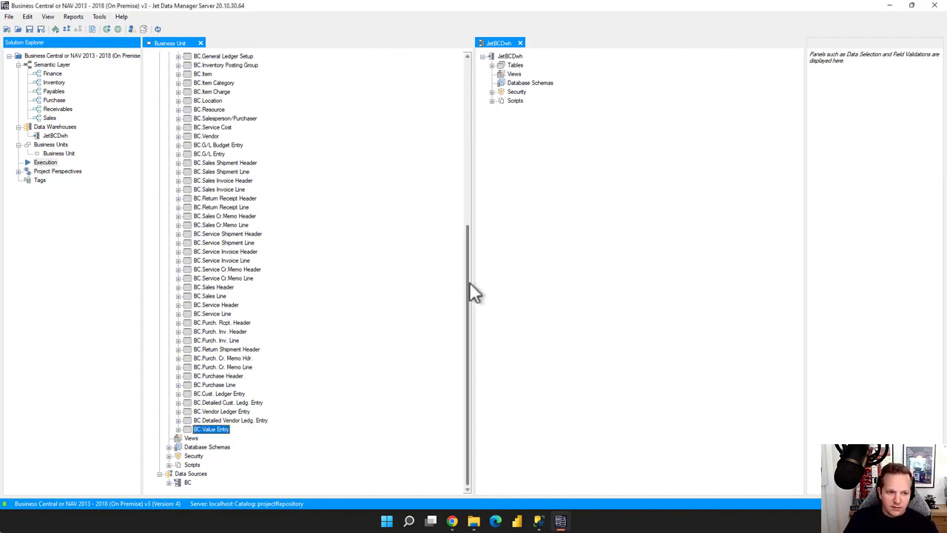
Collapse BC.Country/Region, list the JetBCDwh tables, and deploy and execute the whole data warehouse, saving the project in the process
{"action": "left_click_drag", "start_coordinate": [470, 286], "coordinate": [469, 95]}
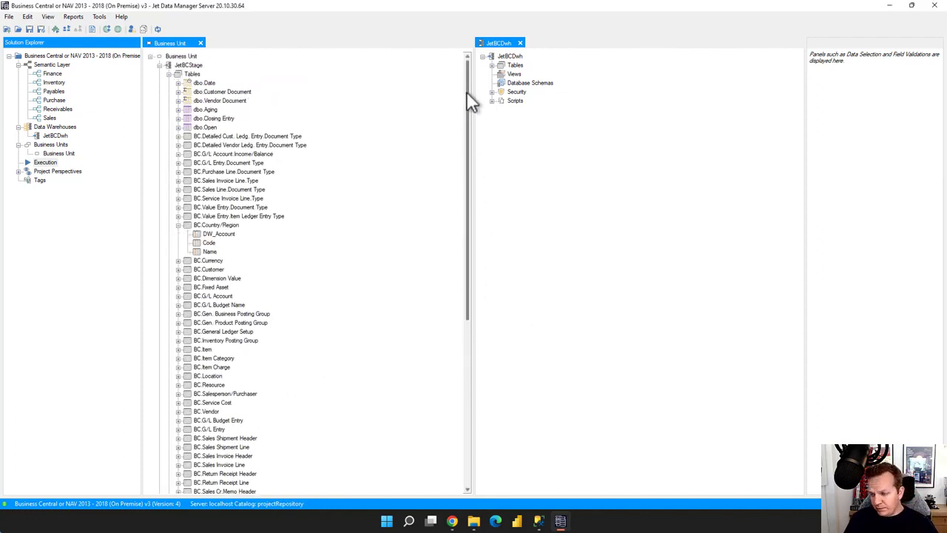
{"action": "left_click", "coordinate": [179, 226]}
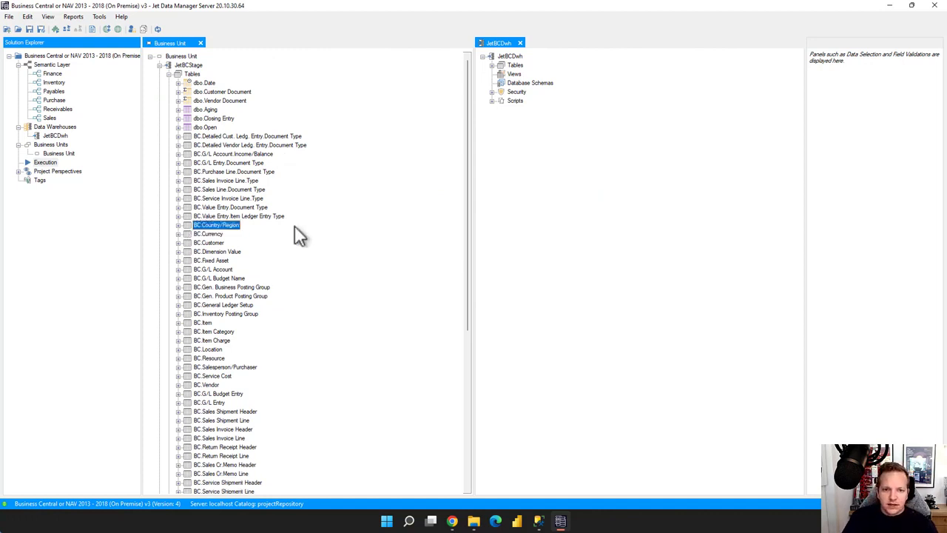
{"action": "left_click", "coordinate": [513, 66]}
{"action": "double_click", "coordinate": [510, 66]}
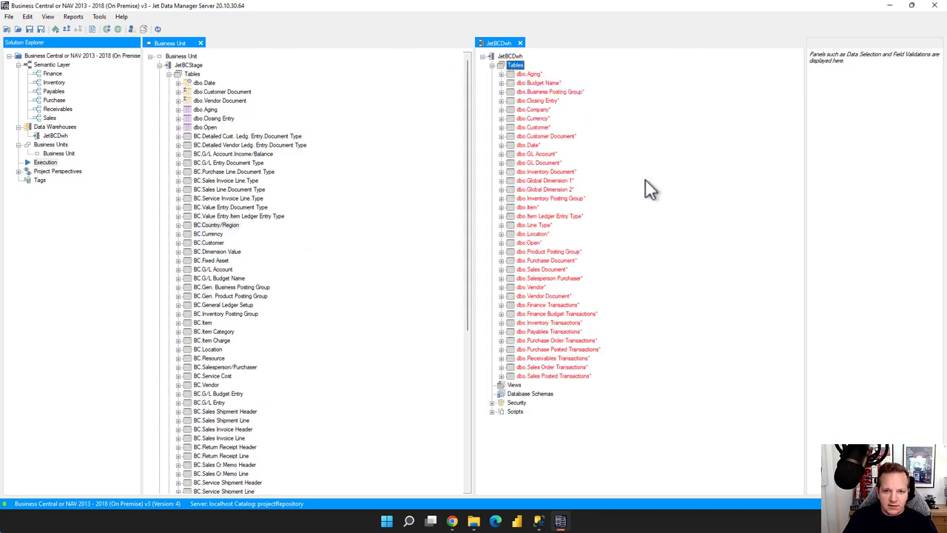
{"action": "right_click", "coordinate": [516, 64]}
{"action": "left_click", "coordinate": [548, 200]}
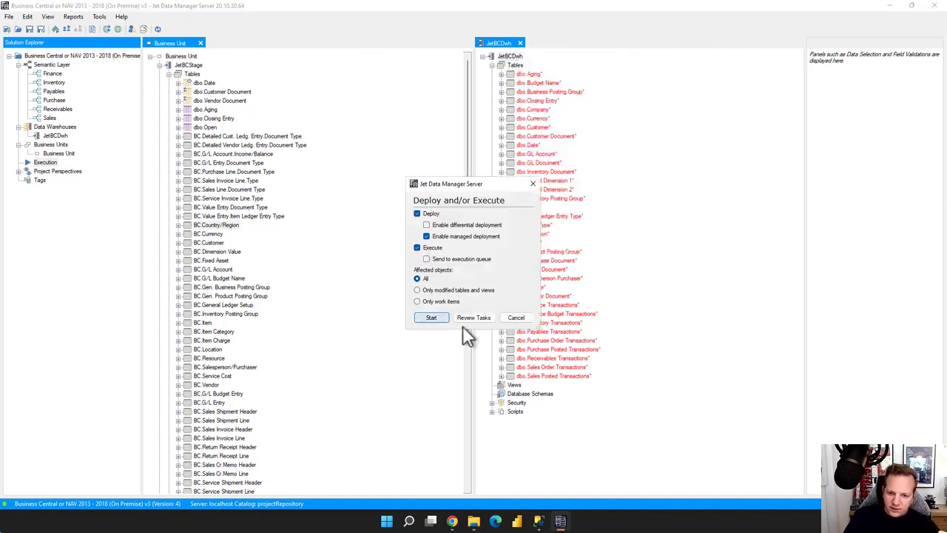
{"action": "left_click", "coordinate": [439, 320]}
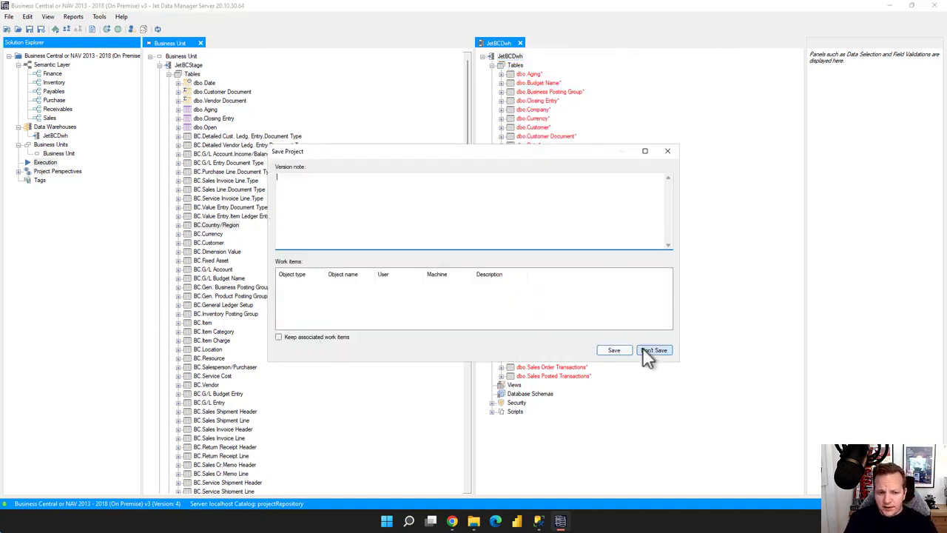
{"action": "left_click", "coordinate": [620, 350]}
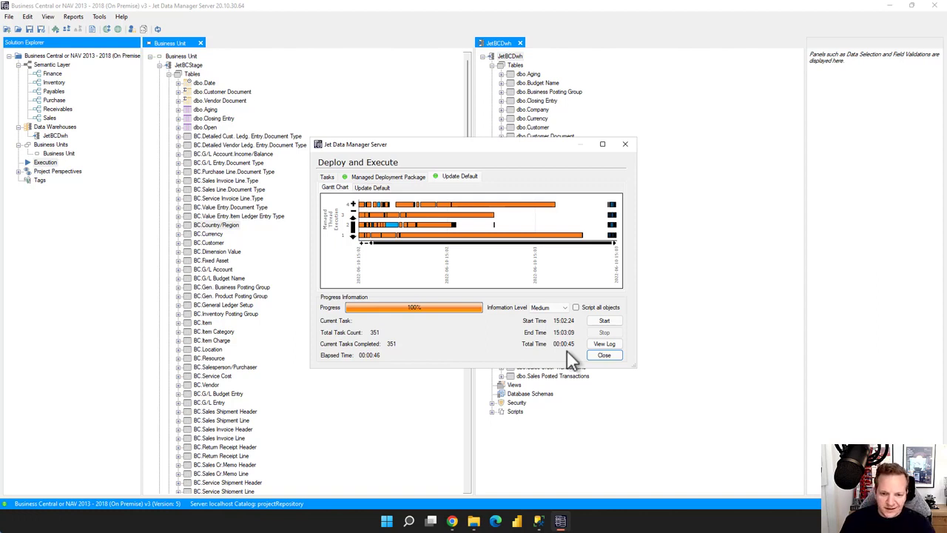
{"action": "left_click", "coordinate": [614, 357]}
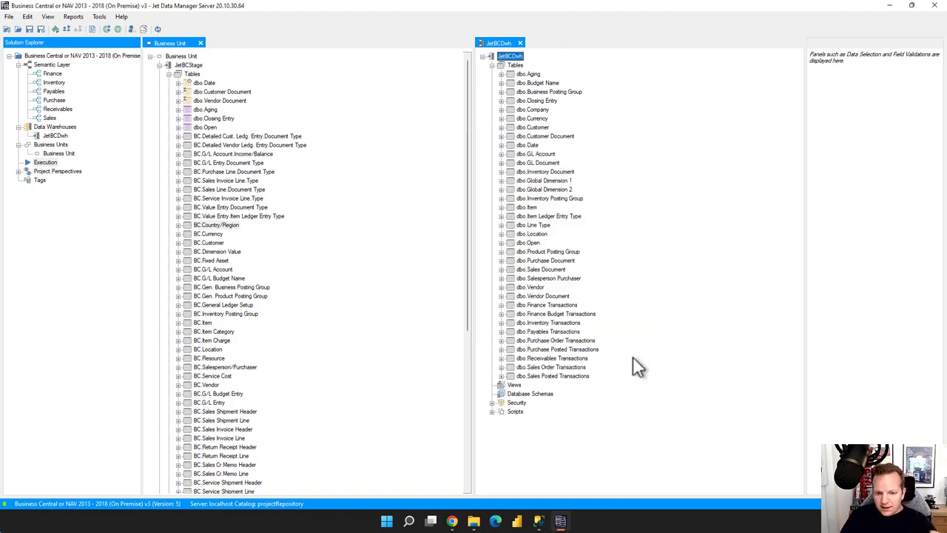
Expand the dbo.Sales Posted Transactions table in JetBCDwh and examine which staging tables are mapped to it
{"action": "left_click", "coordinate": [500, 377]}
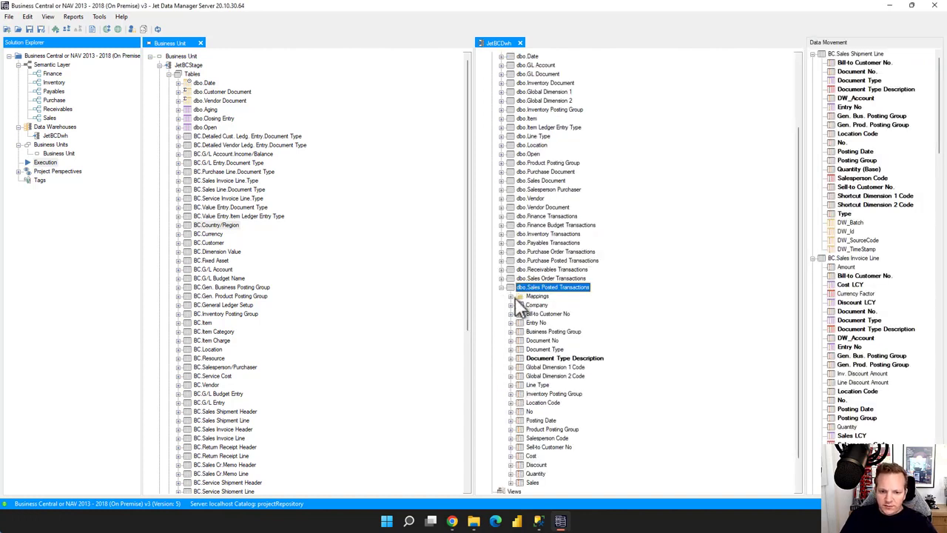
{"action": "left_click", "coordinate": [513, 296]}
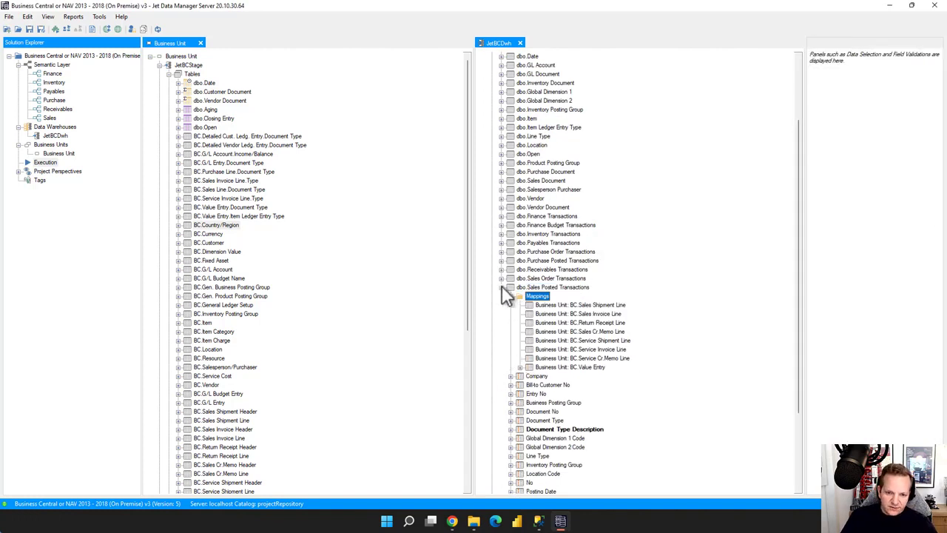
{"action": "left_click", "coordinate": [511, 296]}
Preview the dbo.Sales Posted Transactions table, count its total rows, and enlarge the preview to see more columns
{"action": "right_click", "coordinate": [529, 287]}
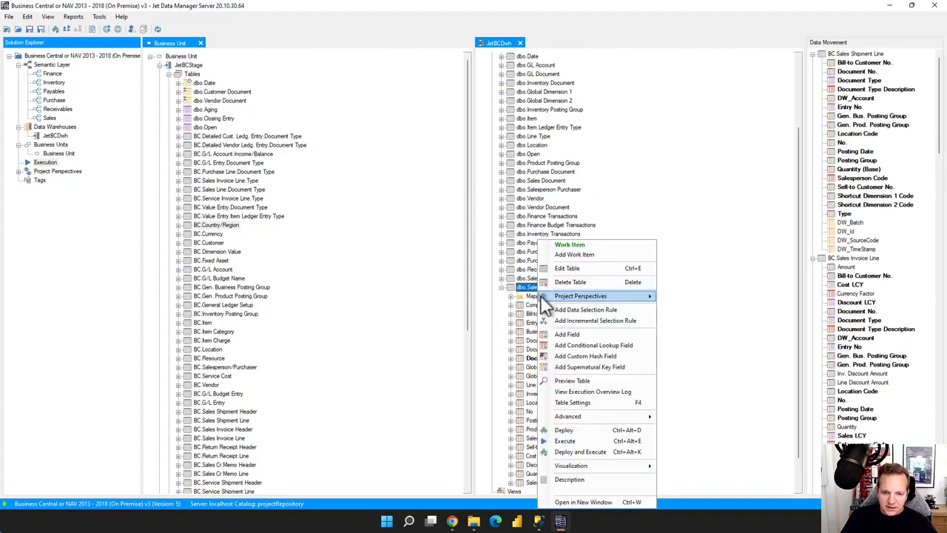
{"action": "left_click", "coordinate": [571, 380]}
{"action": "left_click", "coordinate": [450, 354]}
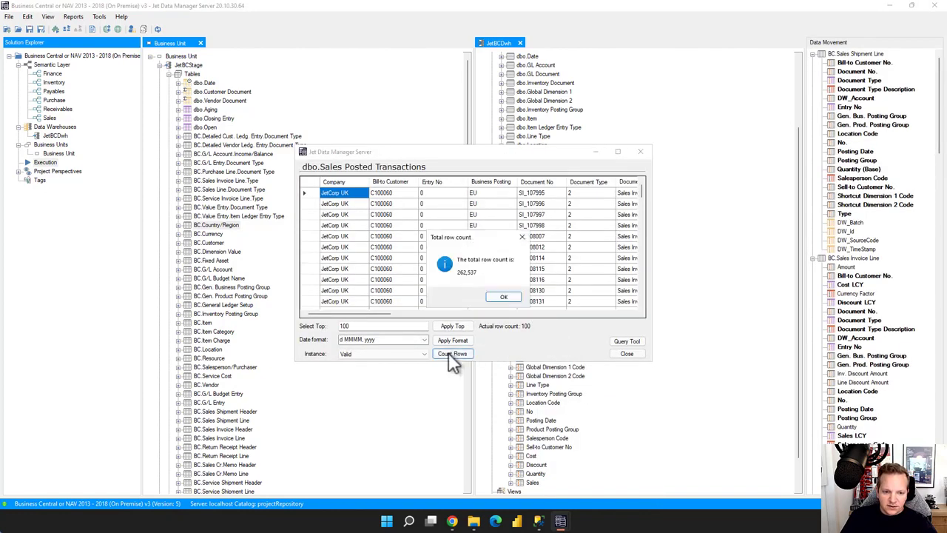
{"action": "left_click", "coordinate": [504, 297]}
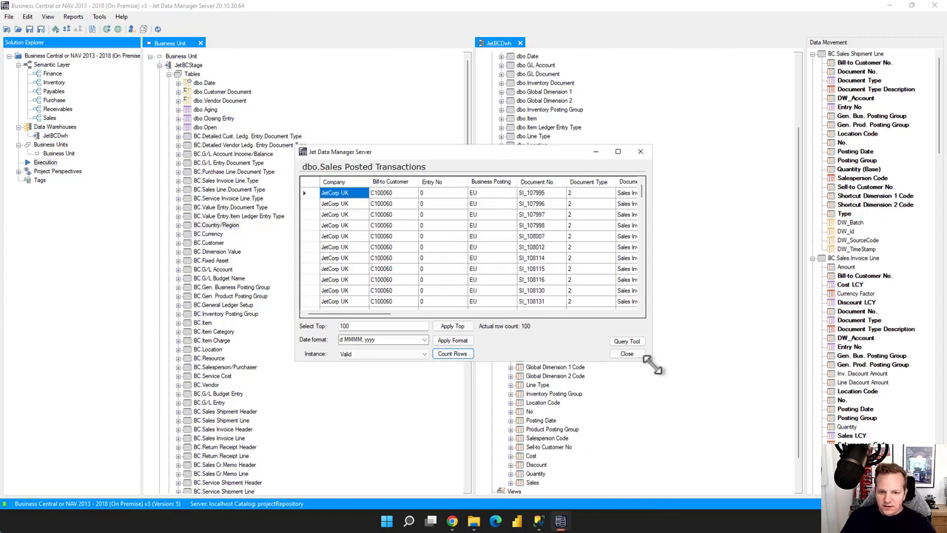
{"action": "left_click_drag", "start_coordinate": [653, 364], "coordinate": [773, 411]}
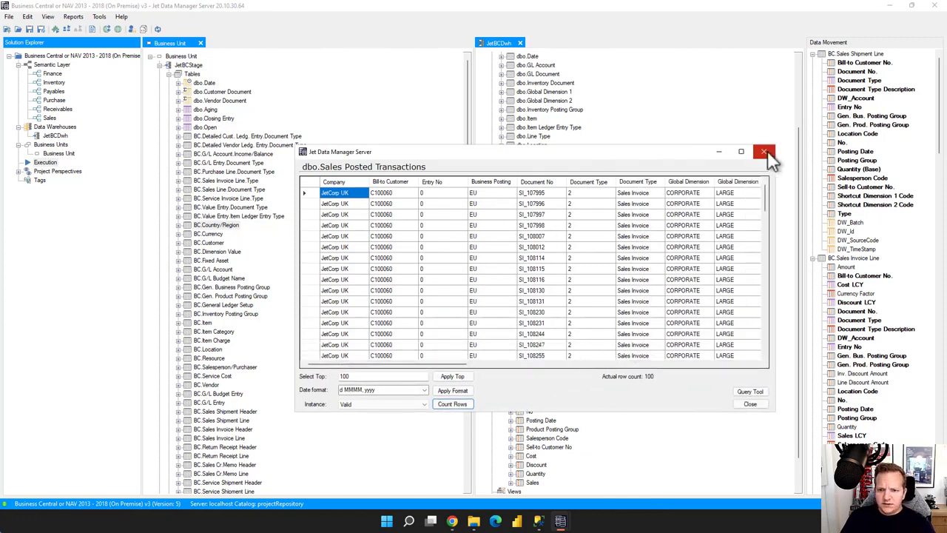
{"action": "left_click", "coordinate": [765, 152]}
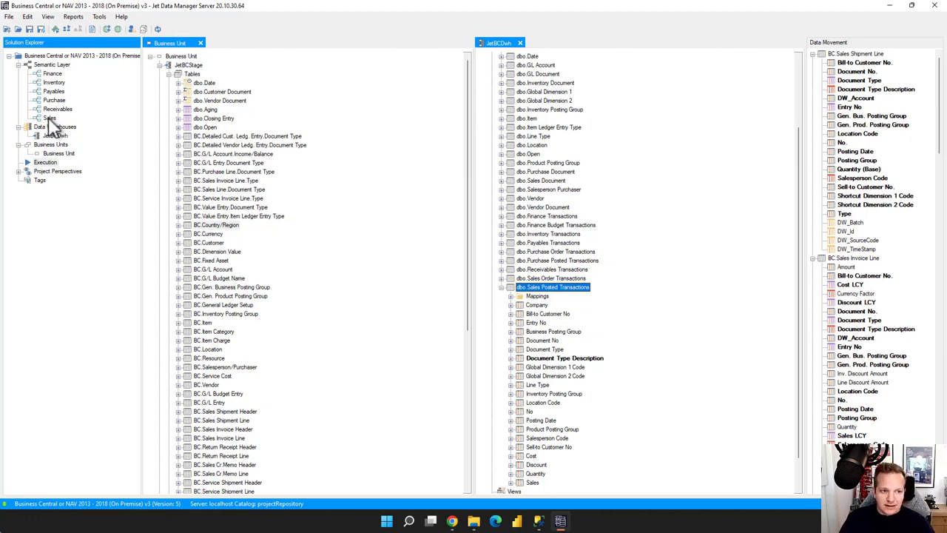
Open the Sales semantic model, start adding an Analysis Services Tabular endpoint named Jet_Sales, and copy that name
{"action": "double_click", "coordinate": [48, 118]}
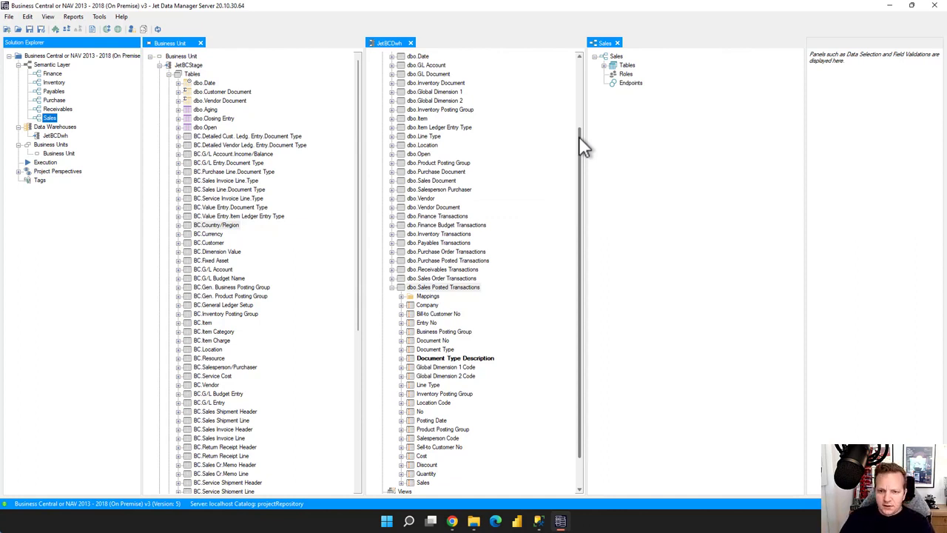
{"action": "right_click", "coordinate": [629, 82]}
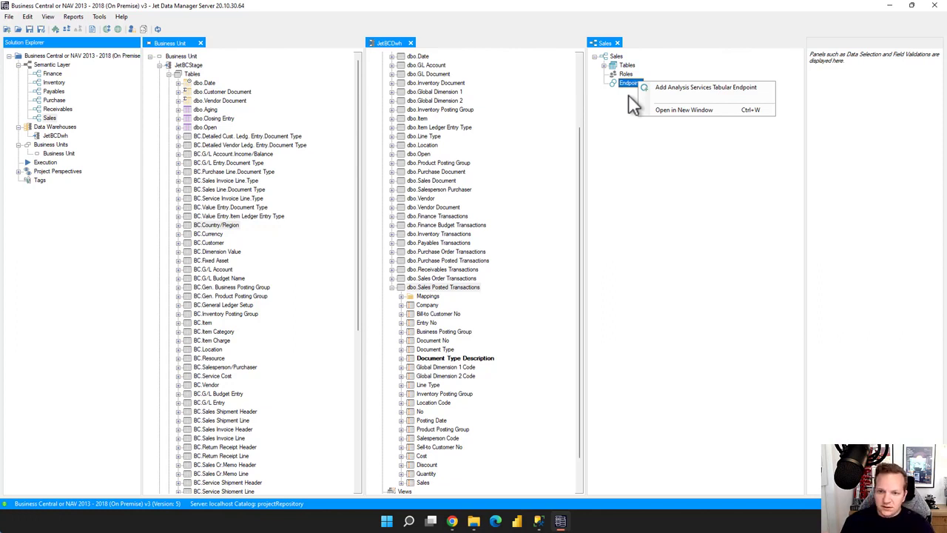
{"action": "left_click", "coordinate": [659, 89]}
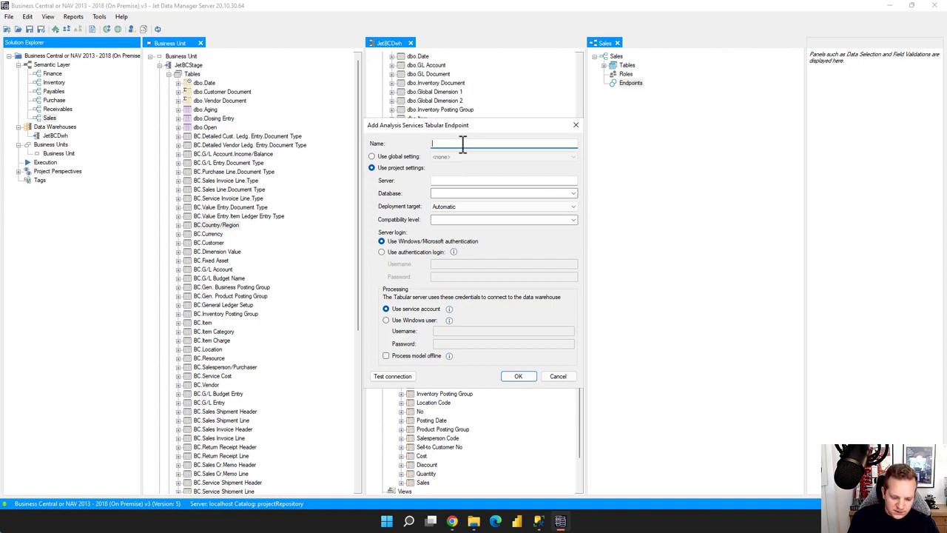
{"action": "type", "text": "Jet_"}
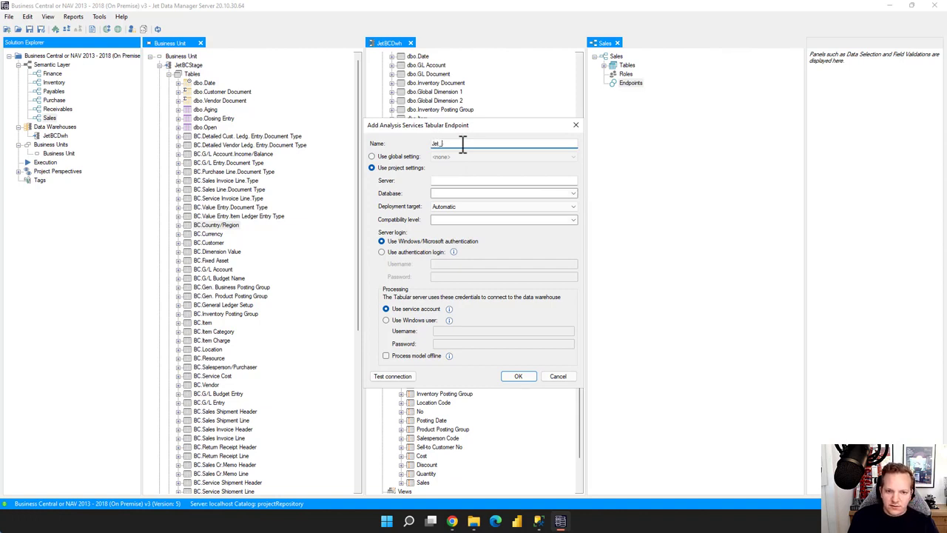
{"action": "type", "text": "Sales"}
{"action": "key", "text": "ctrl+a"}
{"action": "key", "text": "ctrl+c"}
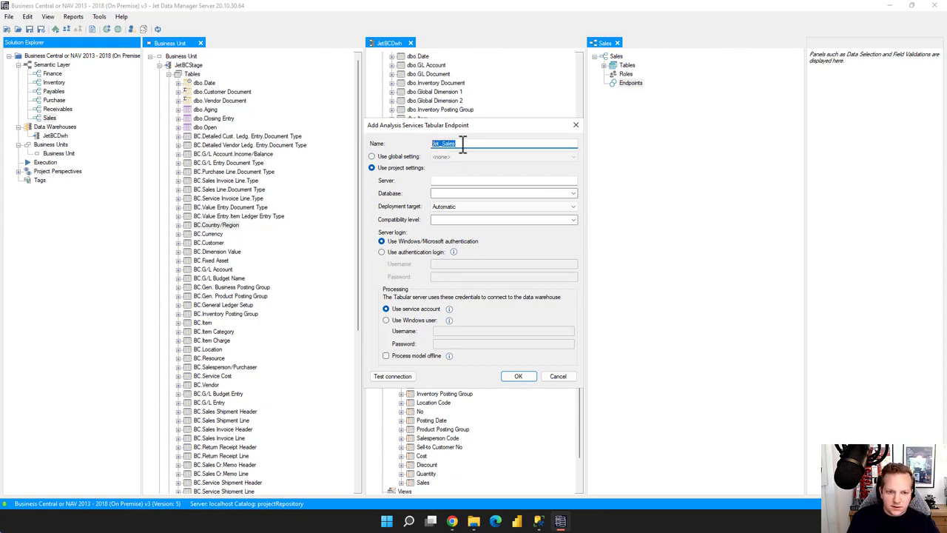
Point the new endpoint to the local server and database Jet_Sales, test the connection, and add the endpoint
{"action": "left_click", "coordinate": [487, 182]}
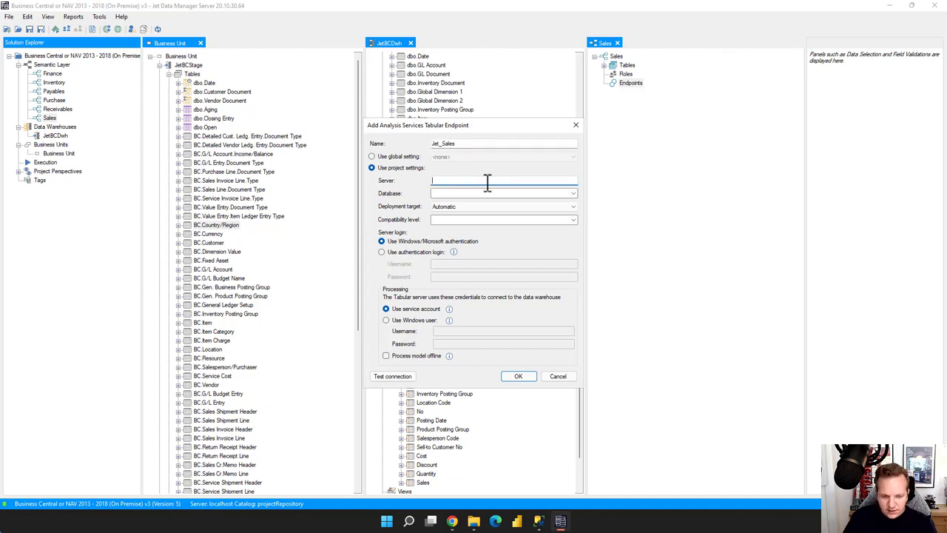
{"action": "left_click", "coordinate": [476, 193]}
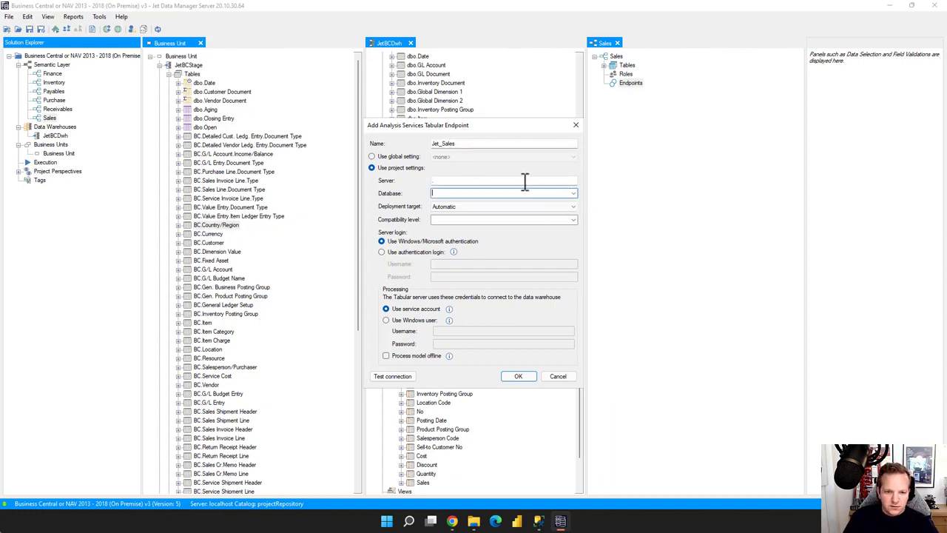
{"action": "key", "text": "ctrl+v"}
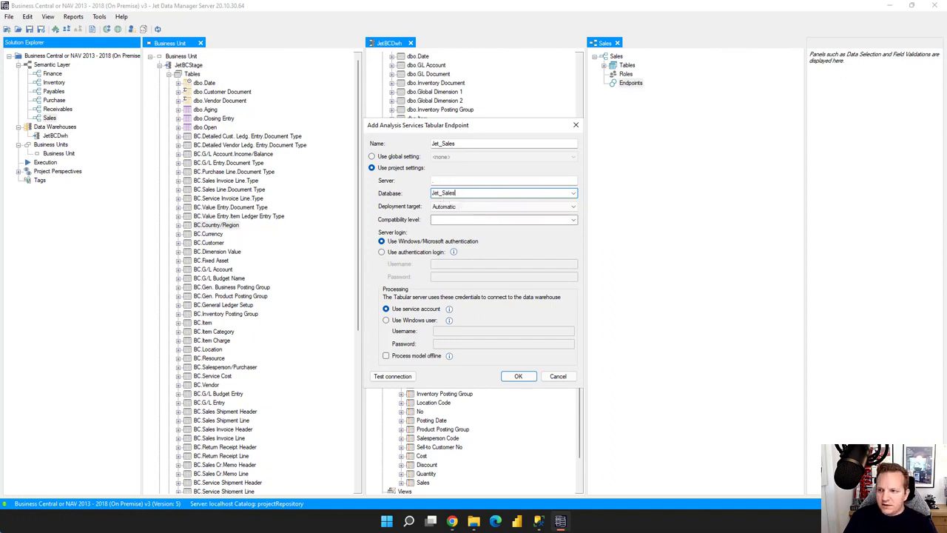
{"action": "key", "text": "ctrl+a"}
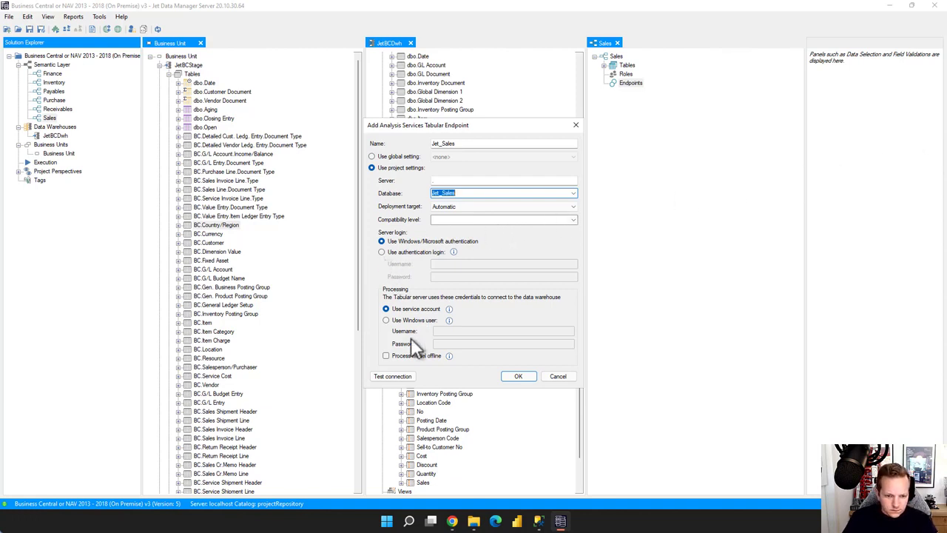
{"action": "left_click", "coordinate": [400, 376]}
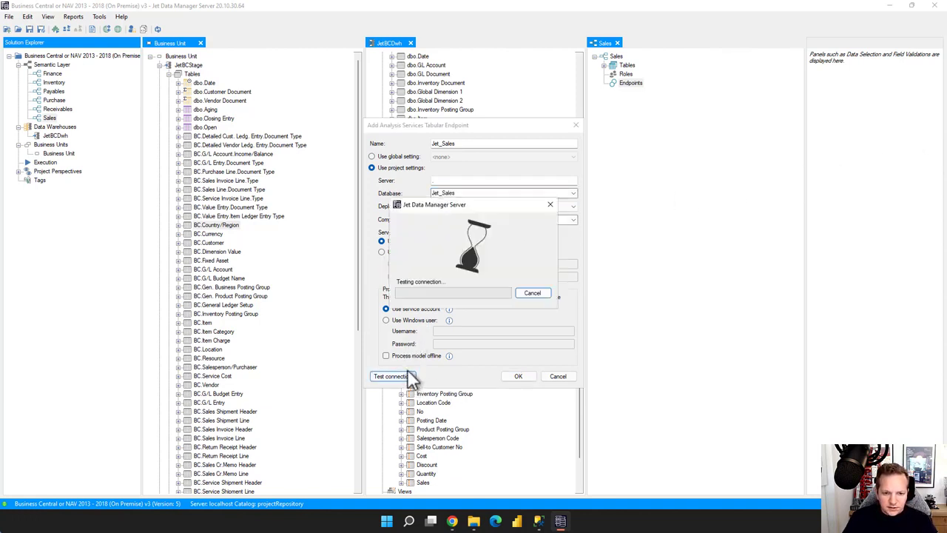
{"action": "left_click", "coordinate": [528, 297]}
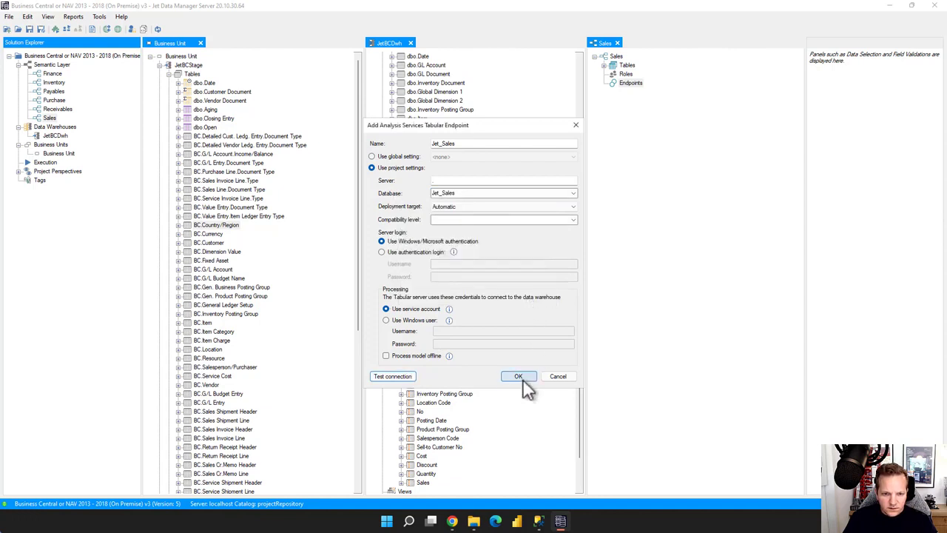
{"action": "left_click", "coordinate": [523, 378]}
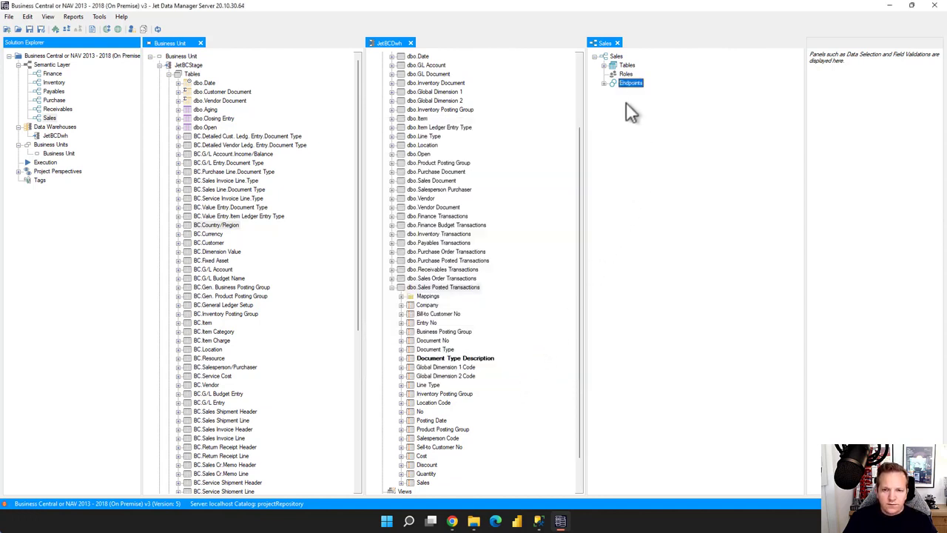
Expand the Sales model's tables and endpoints, and deploy and execute the whole model, saving the project in the process
{"action": "left_click", "coordinate": [605, 84]}
{"action": "left_click", "coordinate": [604, 66]}
{"action": "left_click", "coordinate": [616, 57]}
{"action": "right_click", "coordinate": [620, 60]}
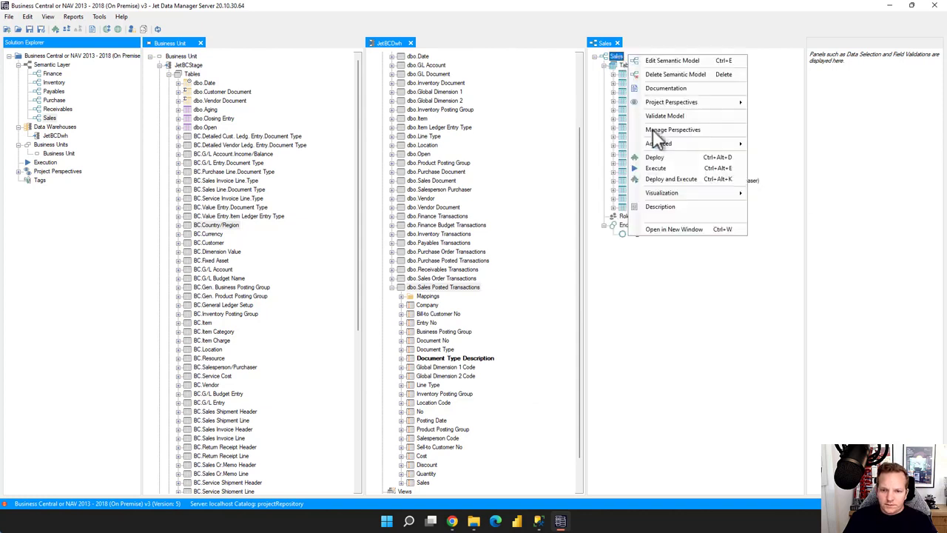
{"action": "left_click", "coordinate": [660, 182]}
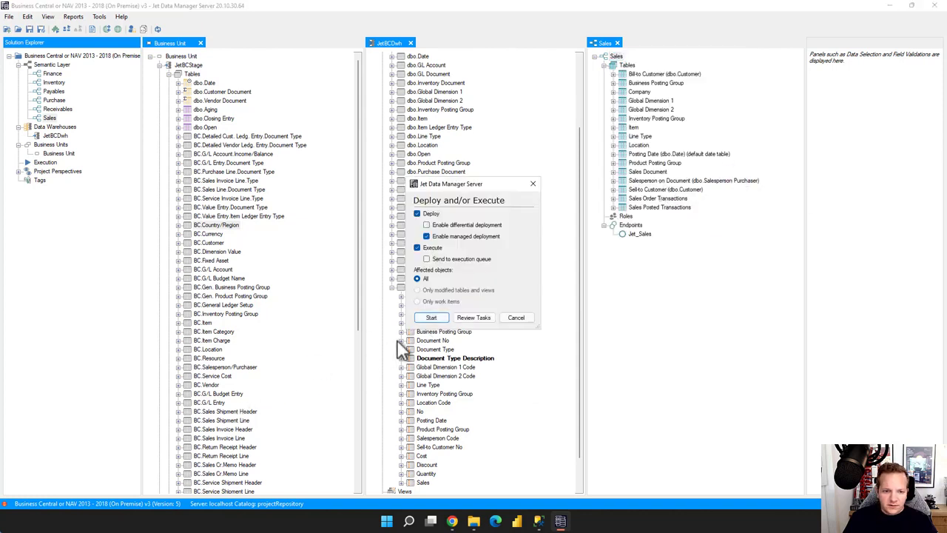
{"action": "left_click", "coordinate": [431, 318]}
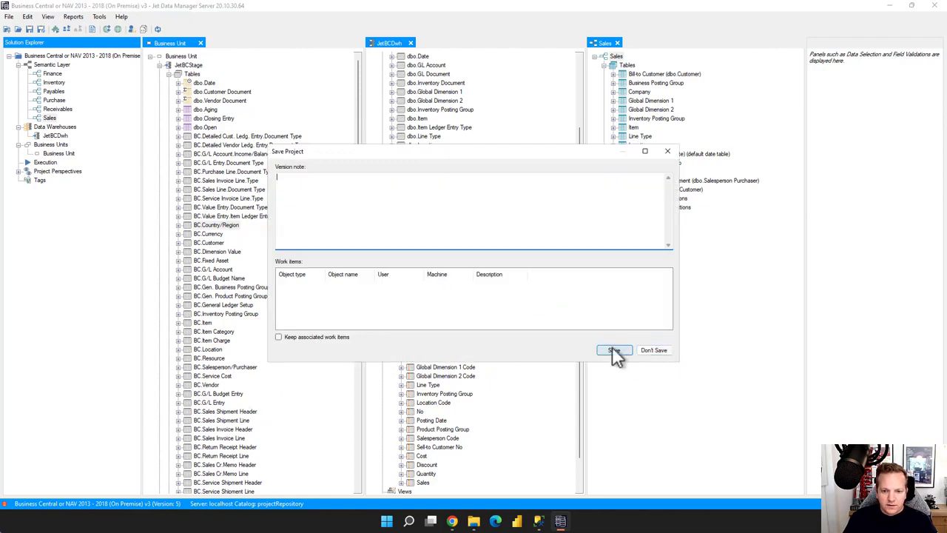
{"action": "left_click", "coordinate": [614, 348]}
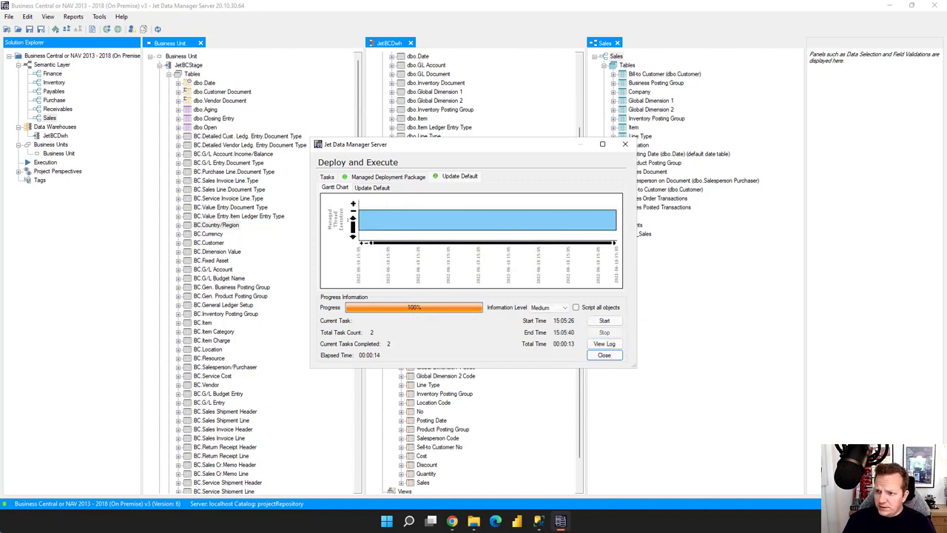
{"action": "left_click", "coordinate": [609, 356]}
Minimize Jet Data Manager, launch Power BI Desktop and Excel, and dismiss the startup screens in Power BI Desktop
{"action": "left_click", "coordinate": [891, 6]}
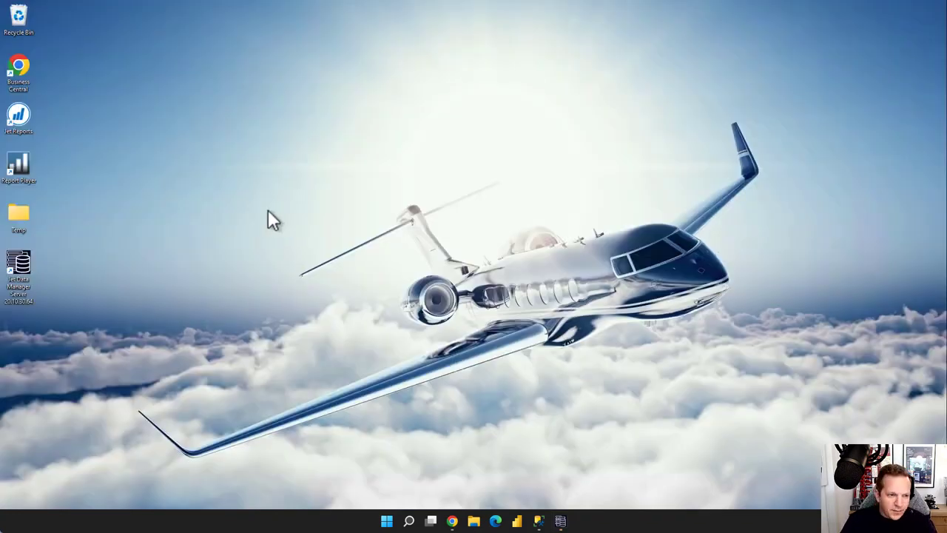
{"action": "left_click", "coordinate": [515, 521]}
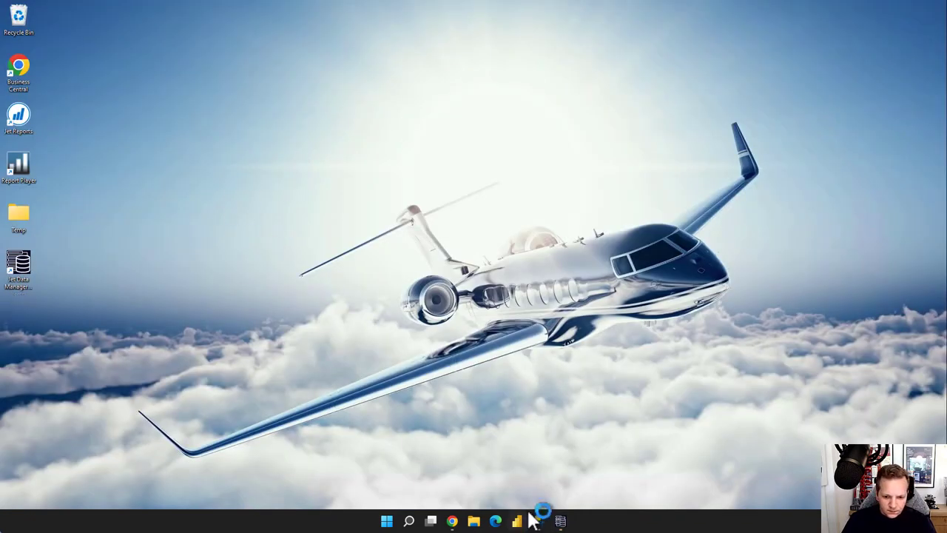
{"action": "left_click", "coordinate": [386, 521]}
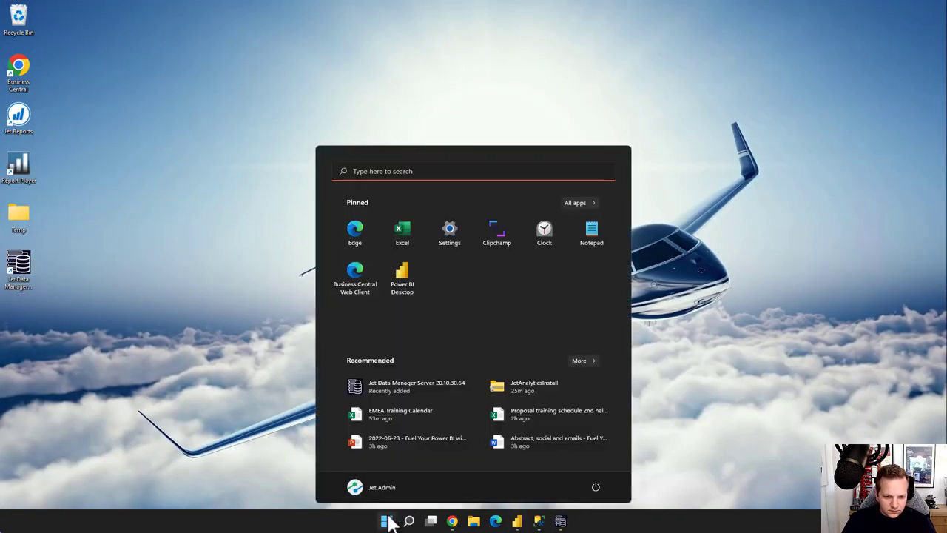
{"action": "left_click", "coordinate": [402, 233]}
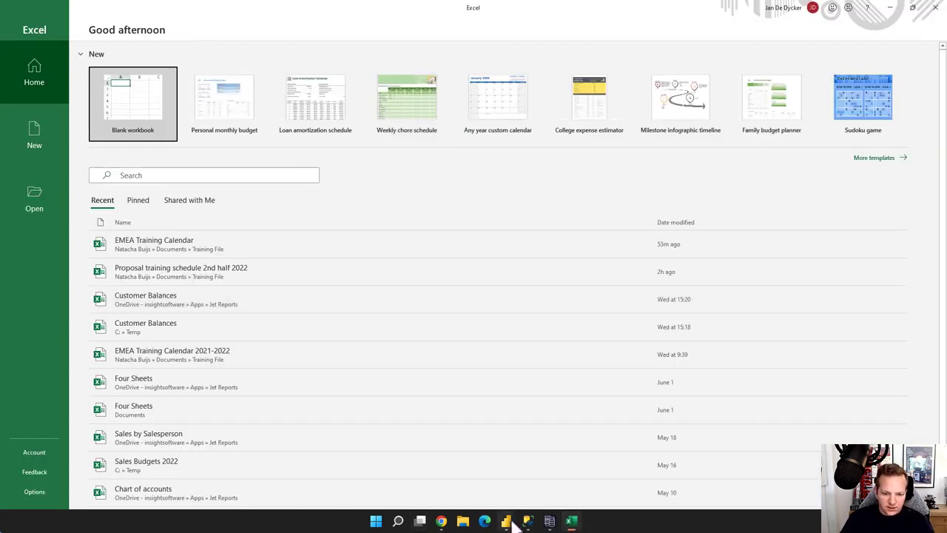
{"action": "mouse_move", "coordinate": [506, 521]}
{"action": "left_click", "coordinate": [555, 458]}
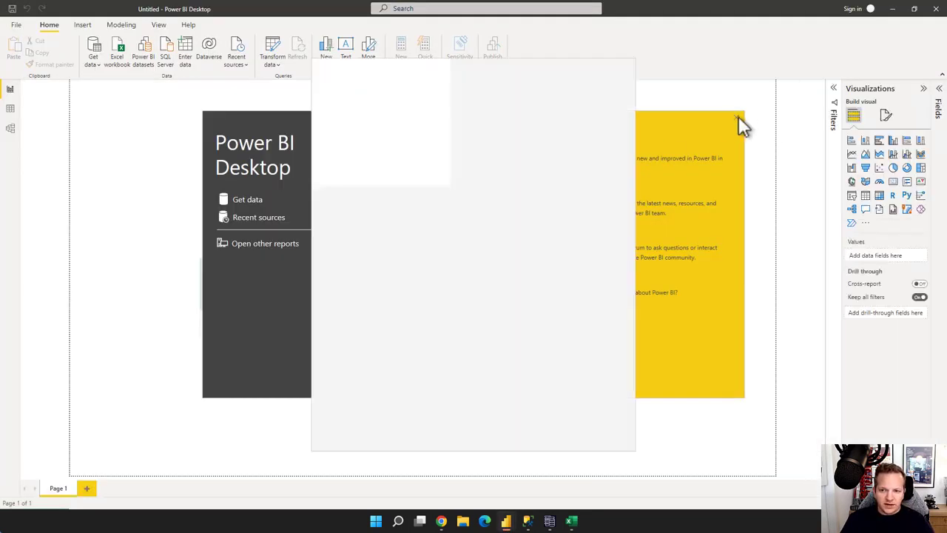
{"action": "left_click", "coordinate": [628, 65]}
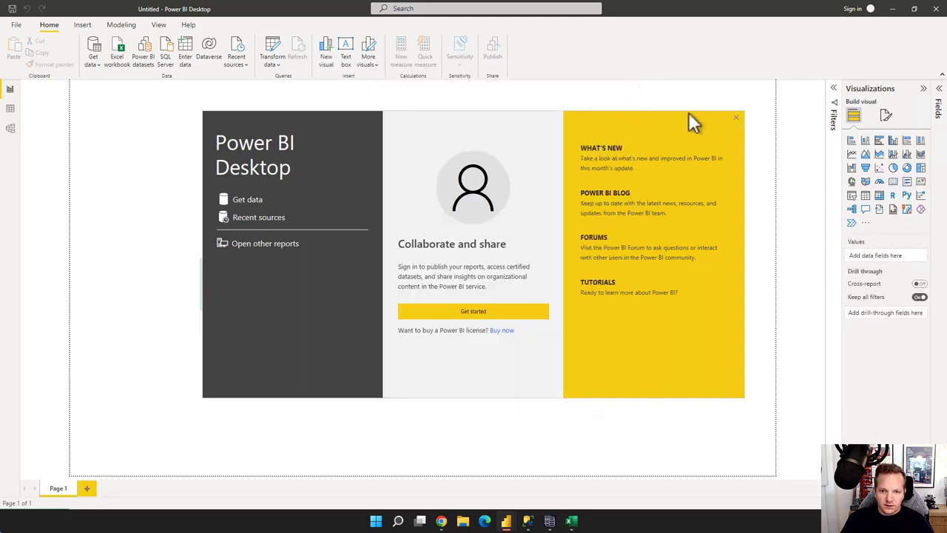
{"action": "left_click", "coordinate": [737, 118]}
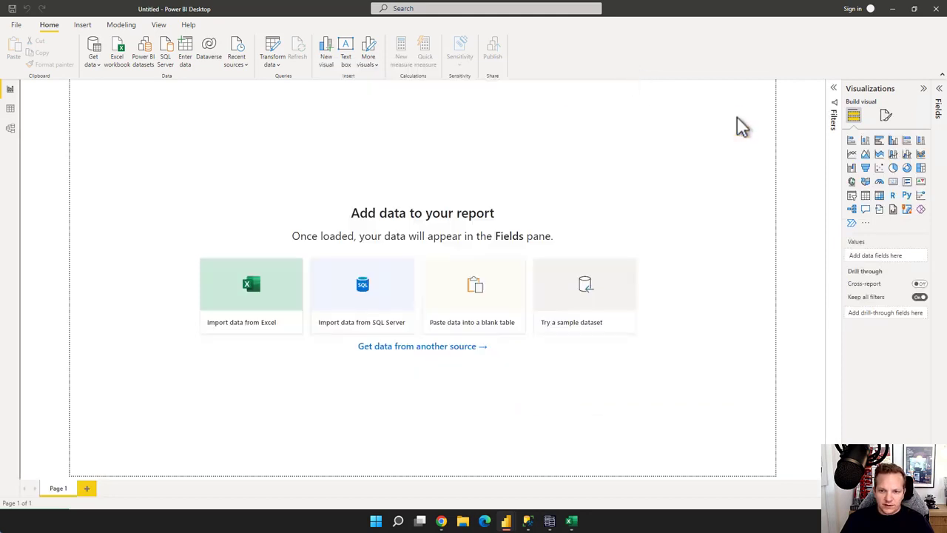
Connect live to the Analysis Services server "." and load the Sales model from the Jet_Sales database
{"action": "left_click", "coordinate": [97, 64]}
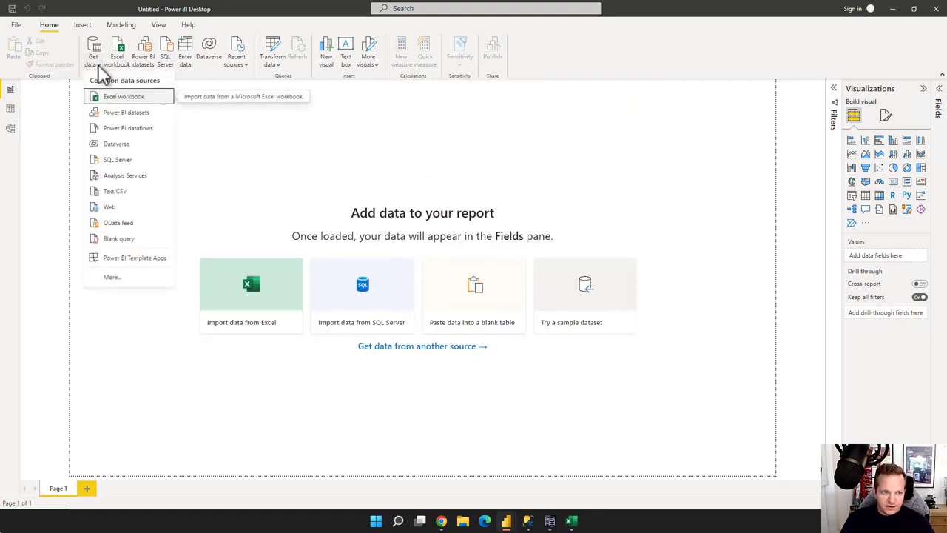
{"action": "left_click", "coordinate": [127, 179]}
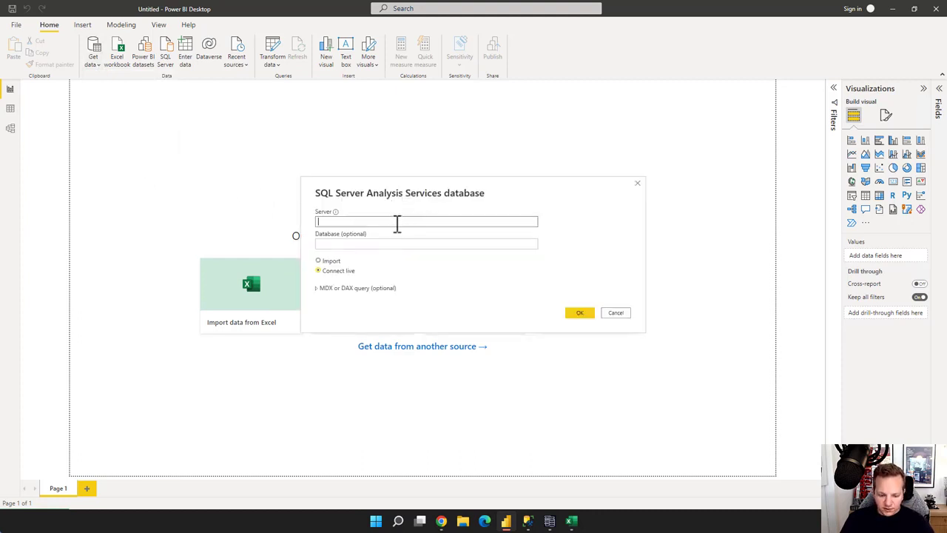
{"action": "type", "text": "."}
{"action": "left_click", "coordinate": [389, 242]}
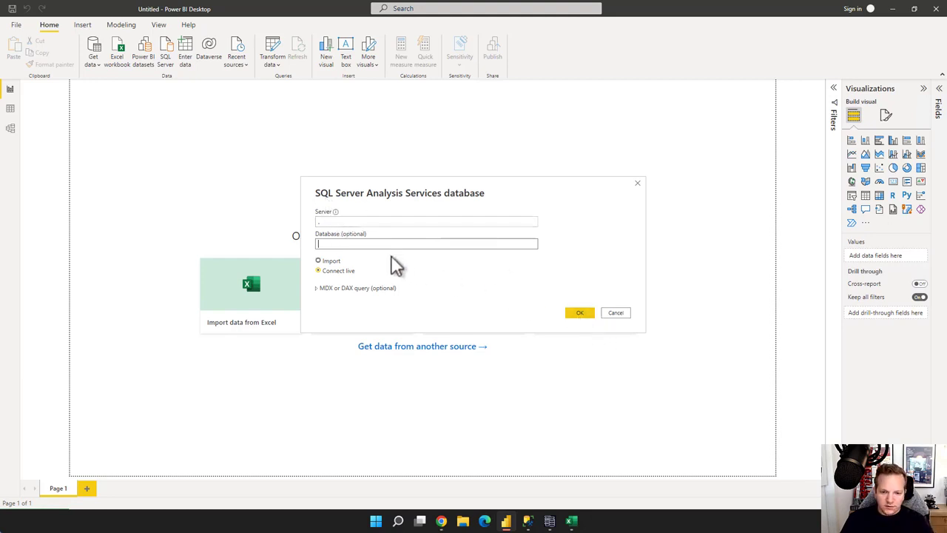
{"action": "left_click", "coordinate": [577, 312]}
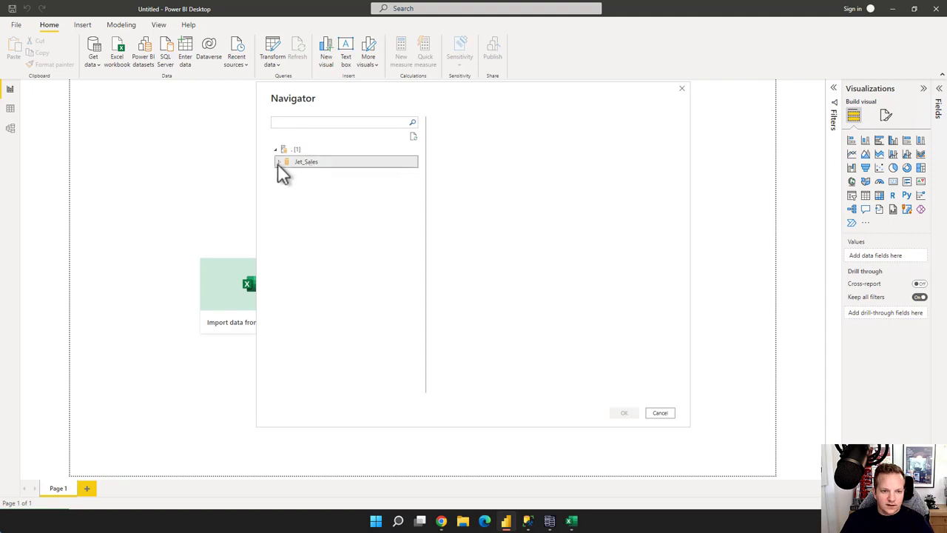
{"action": "left_click", "coordinate": [279, 162]}
{"action": "left_click", "coordinate": [296, 174]}
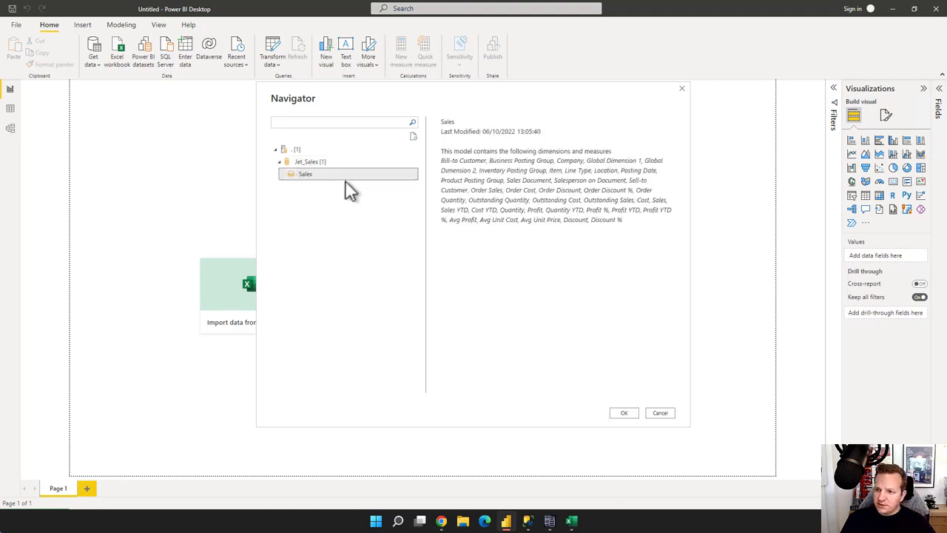
{"action": "left_click", "coordinate": [623, 413]}
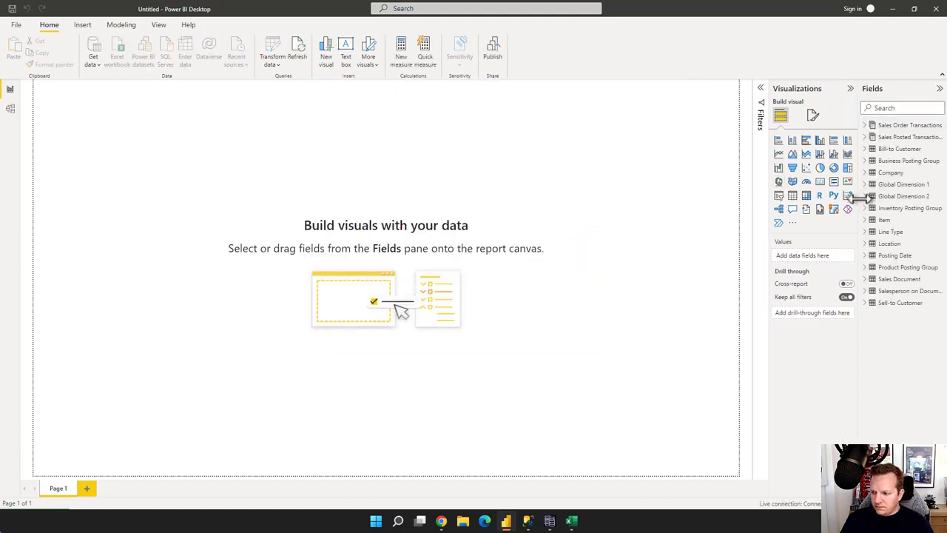
Create a stacked column chart of posted Sales by the Posting Date hierarchy Date YQMD, enlarge it, and expand it to quarter level
{"action": "left_click_drag", "start_coordinate": [859, 196], "coordinate": [827, 195]}
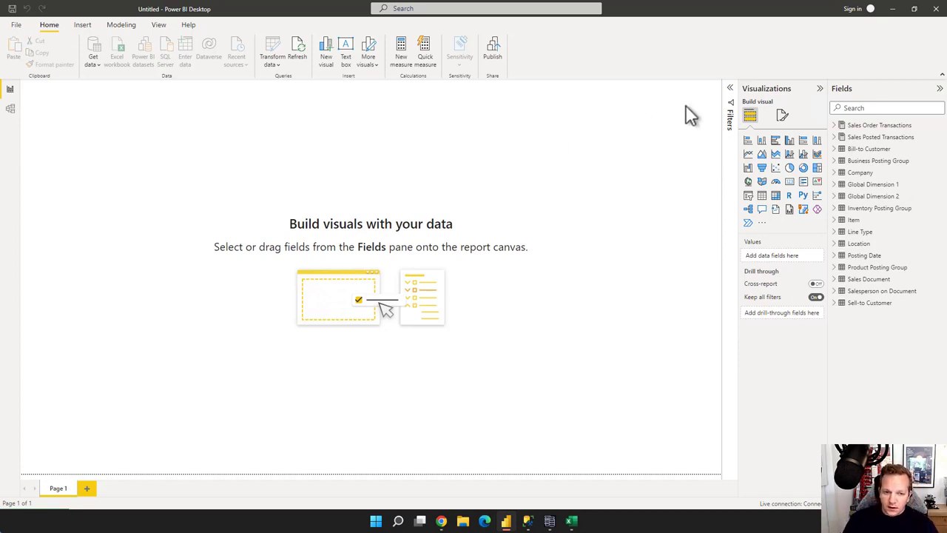
{"action": "left_click", "coordinate": [766, 146]}
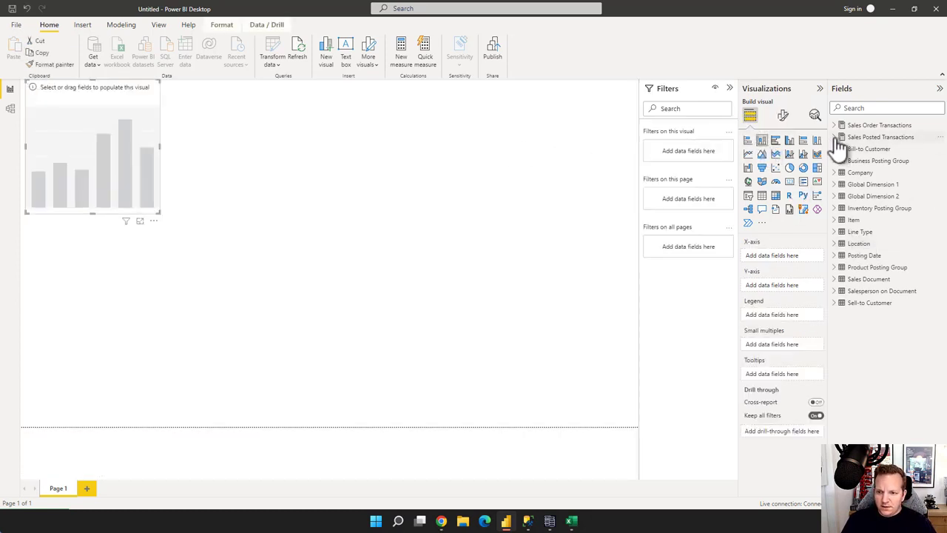
{"action": "left_click", "coordinate": [840, 140]}
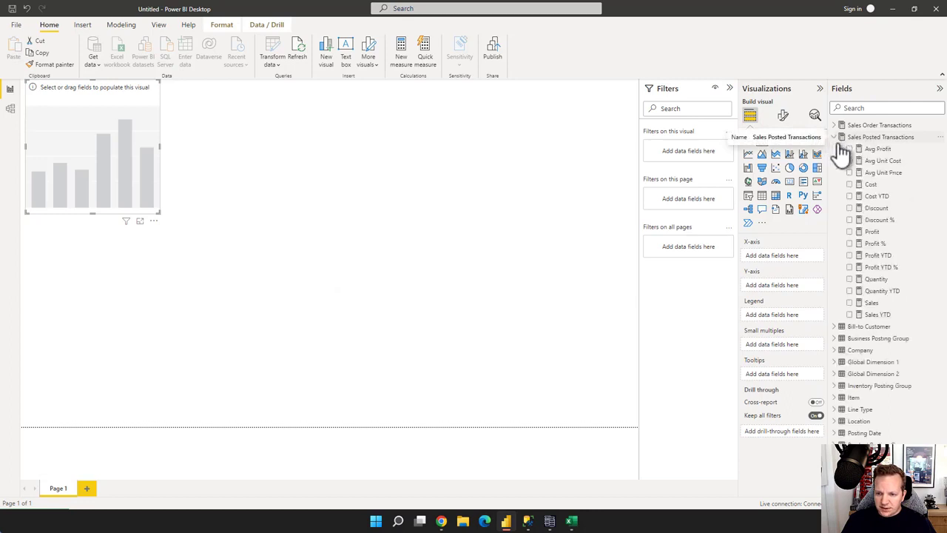
{"action": "left_click", "coordinate": [851, 303]}
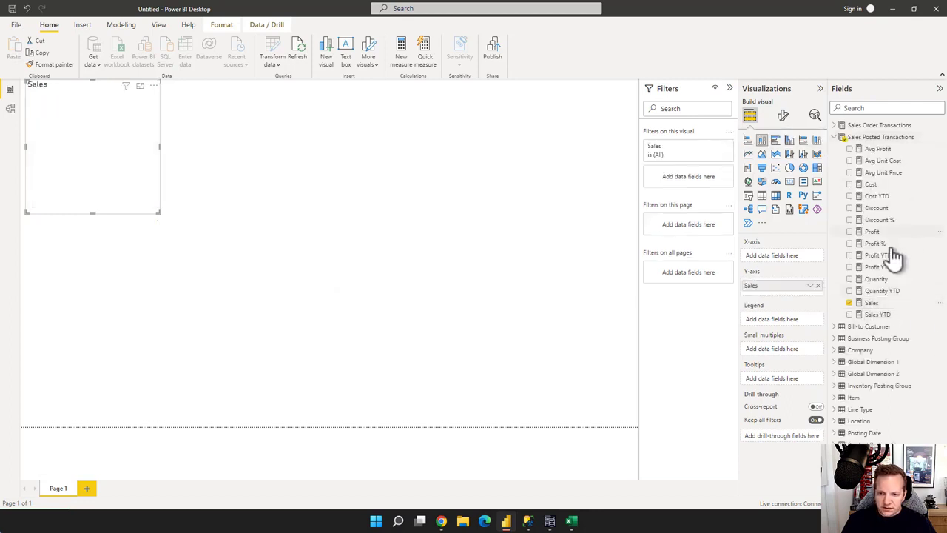
{"action": "left_click", "coordinate": [838, 138]}
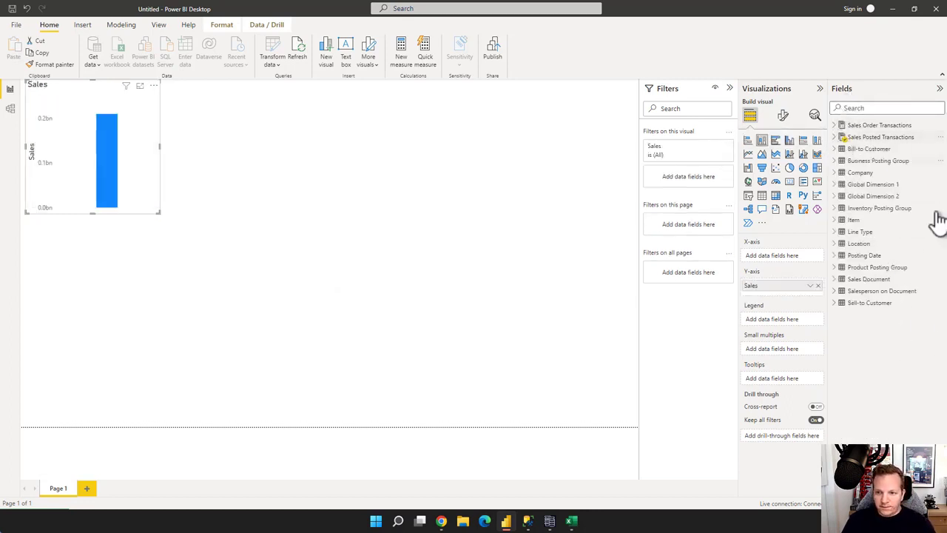
{"action": "left_click", "coordinate": [834, 255]}
{"action": "left_click", "coordinate": [851, 267]}
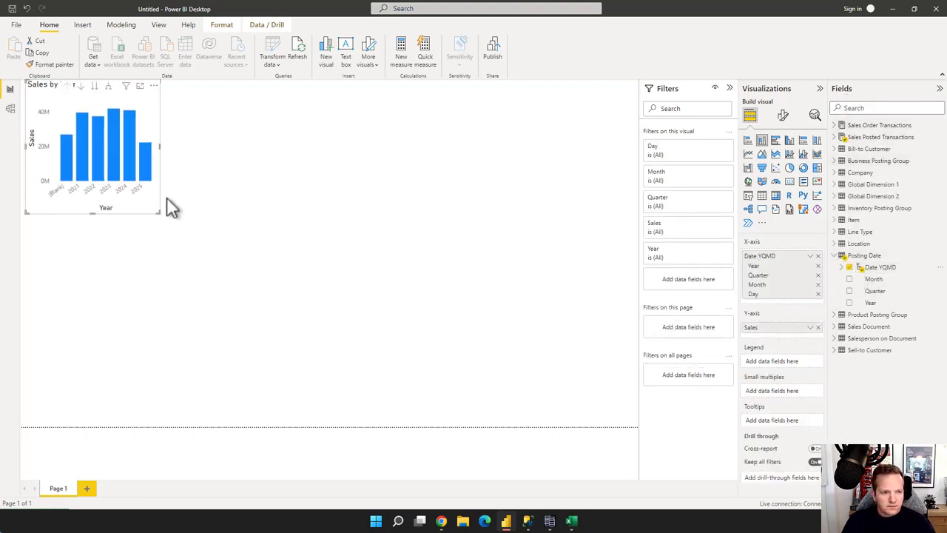
{"action": "left_click_drag", "start_coordinate": [159, 212], "coordinate": [303, 241]}
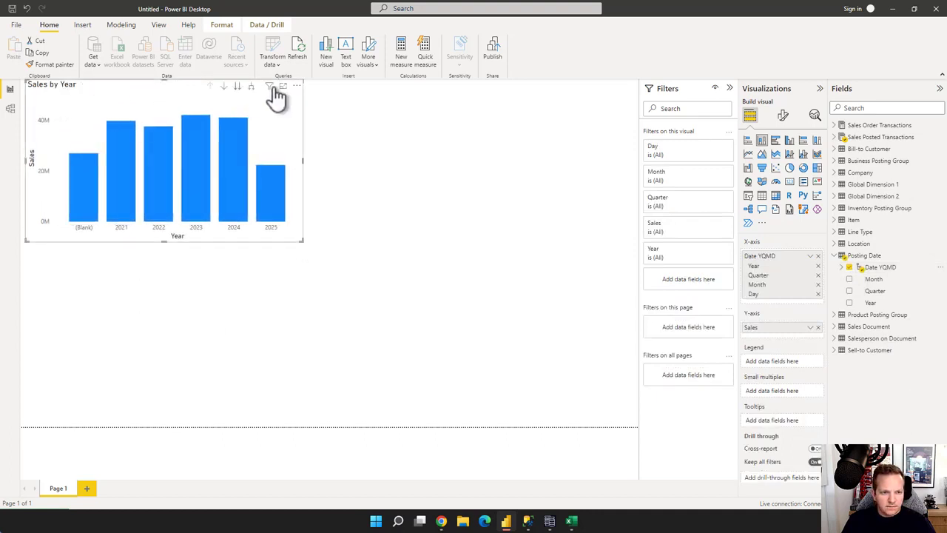
{"action": "left_click", "coordinate": [251, 87]}
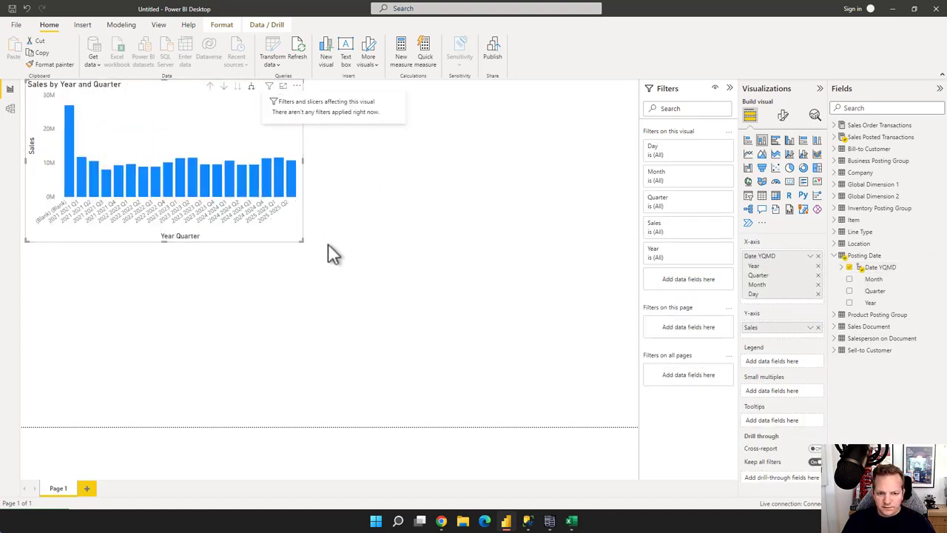
Split the sales column chart by company, using the Company field as its legend
{"action": "left_click", "coordinate": [837, 256]}
{"action": "left_click", "coordinate": [839, 220]}
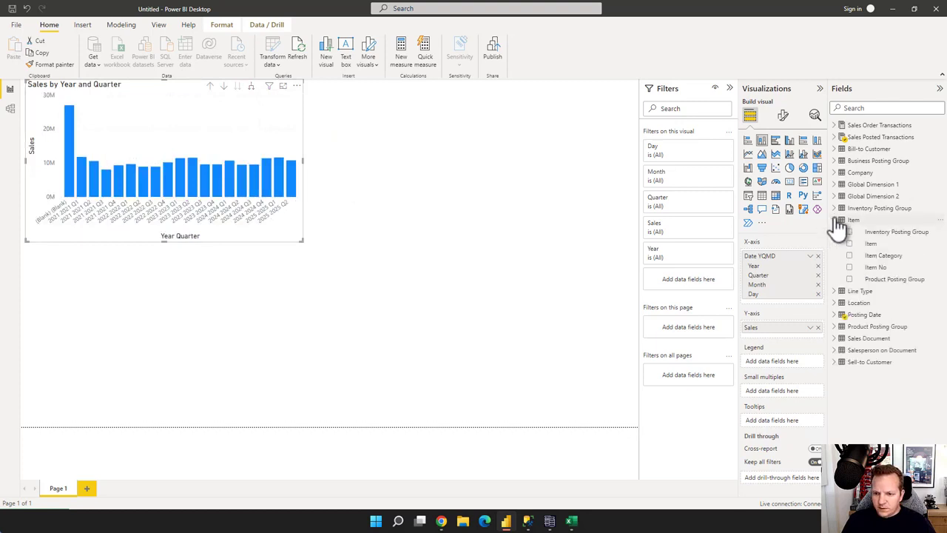
{"action": "left_click", "coordinate": [834, 219]}
{"action": "left_click", "coordinate": [833, 173]}
{"action": "left_click_drag", "start_coordinate": [864, 189], "coordinate": [780, 361]}
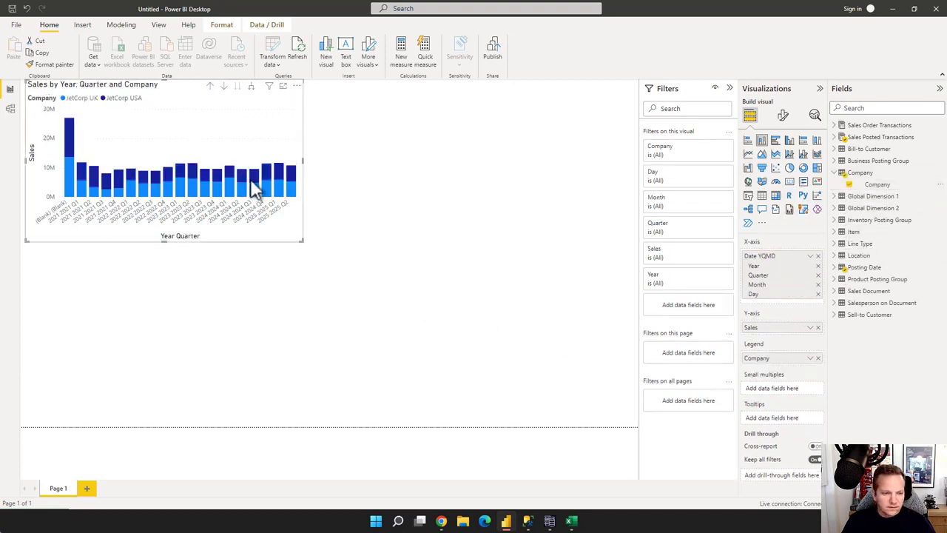
{"action": "left_click", "coordinate": [397, 222]}
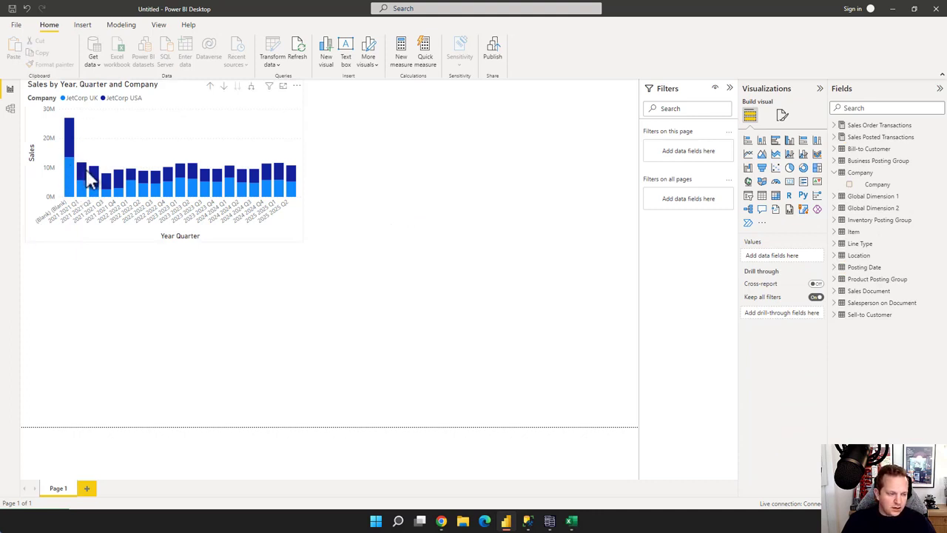
{"action": "mouse_move", "coordinate": [181, 168]}
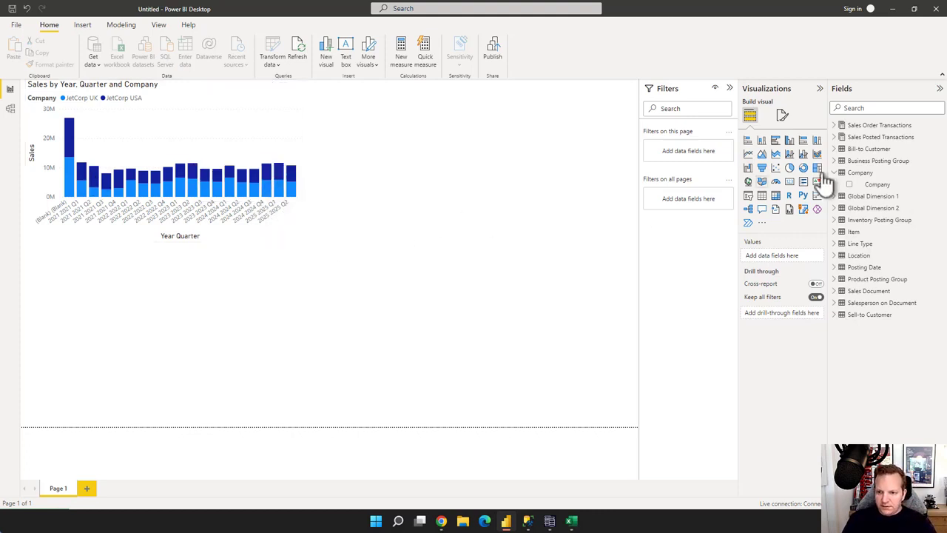
Add a pie chart of posted Profit by the Bill-to Customer's Salesperson on Customer Card field
{"action": "left_click", "coordinate": [789, 167]}
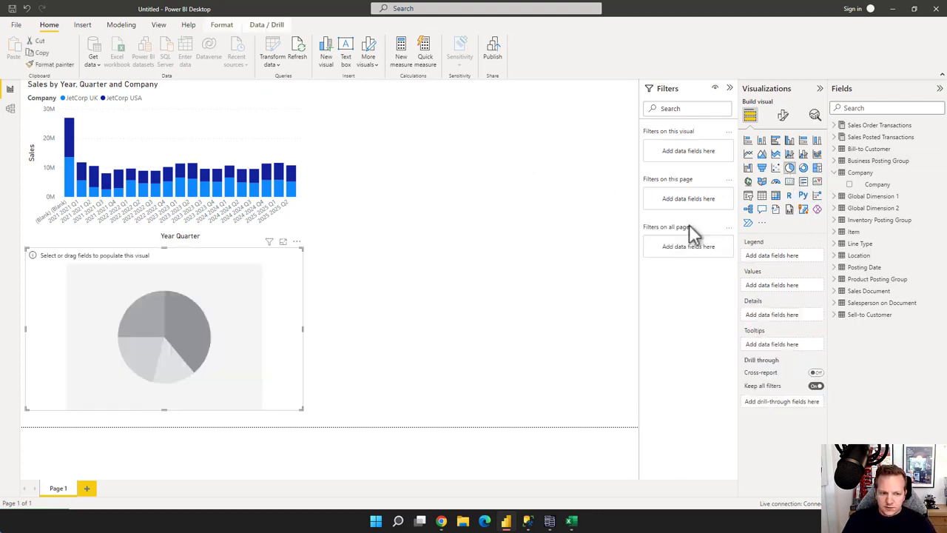
{"action": "left_click", "coordinate": [834, 137]}
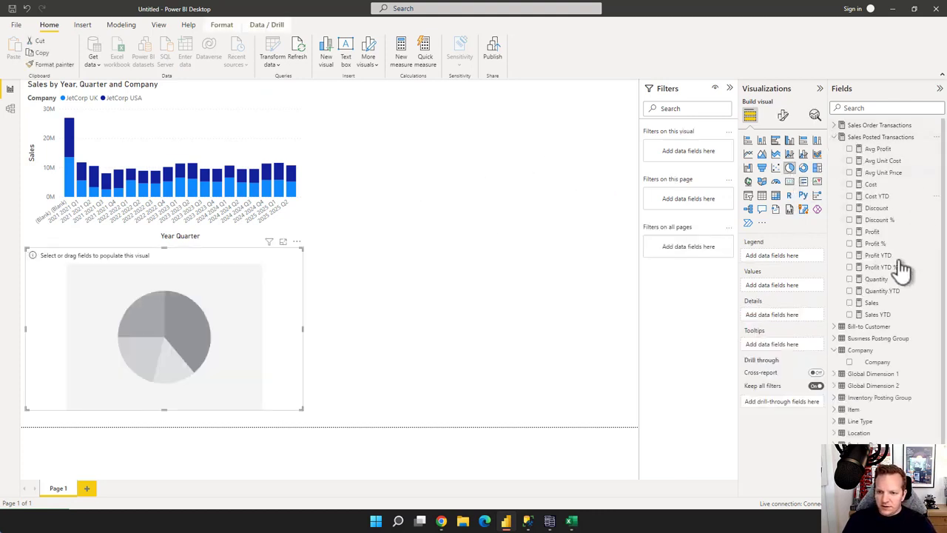
{"action": "left_click_drag", "start_coordinate": [858, 233], "coordinate": [887, 251]}
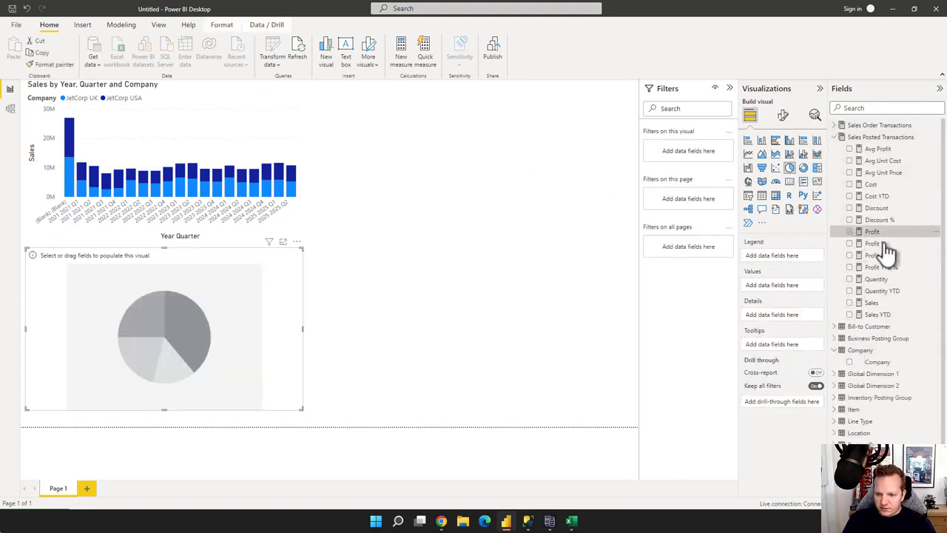
{"action": "scroll", "coordinate": [892, 397], "scroll_direction": "down", "scroll_amount": 1}
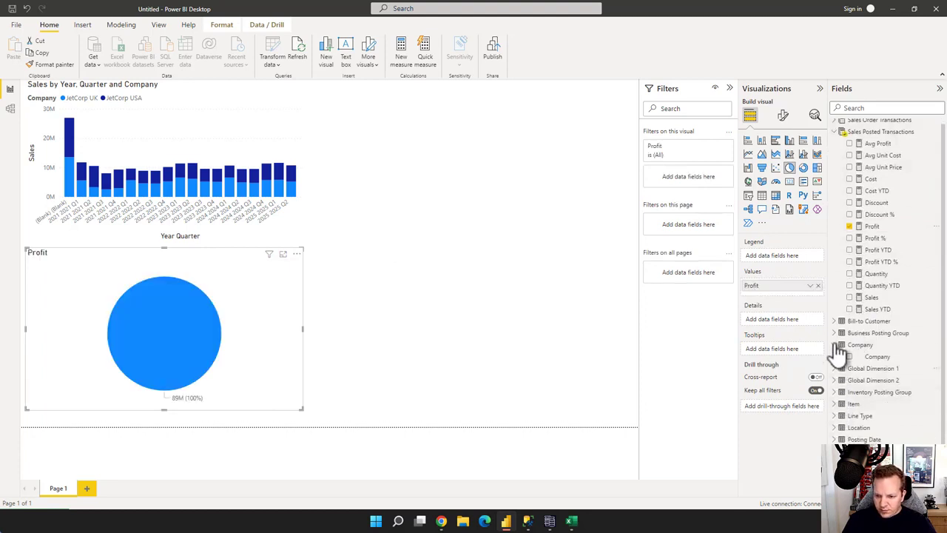
{"action": "left_click", "coordinate": [870, 110]}
{"action": "type", "text": "salep"}
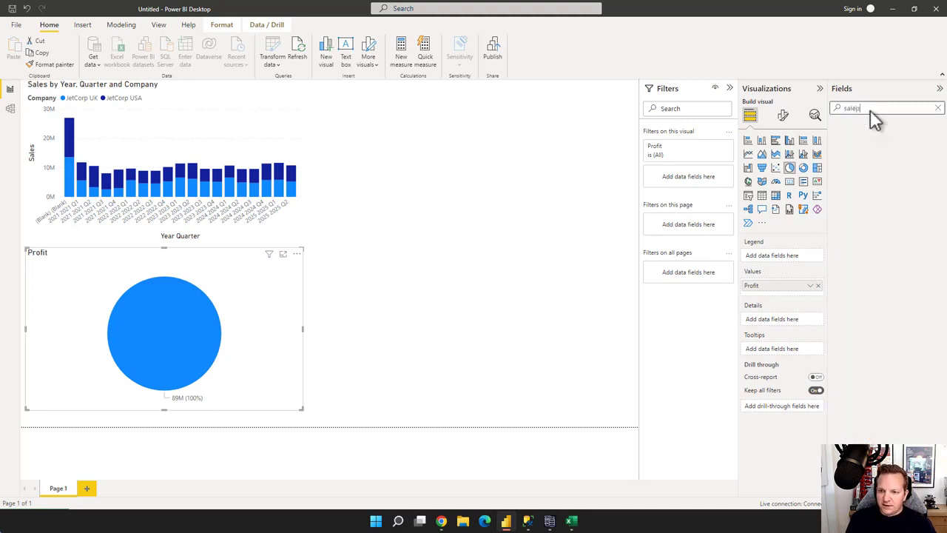
{"action": "key", "text": "BackSpace"}
{"action": "type", "text": "sper"}
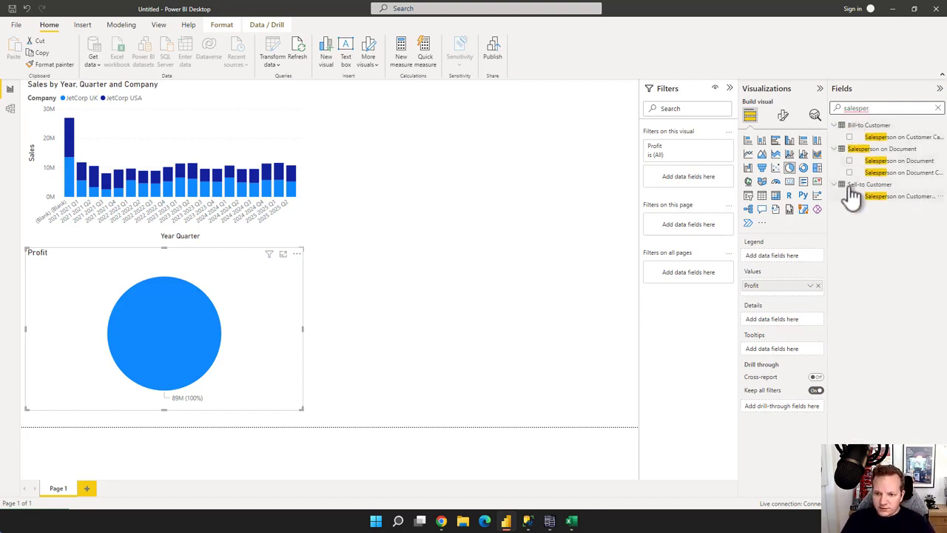
{"action": "left_click", "coordinate": [849, 137]}
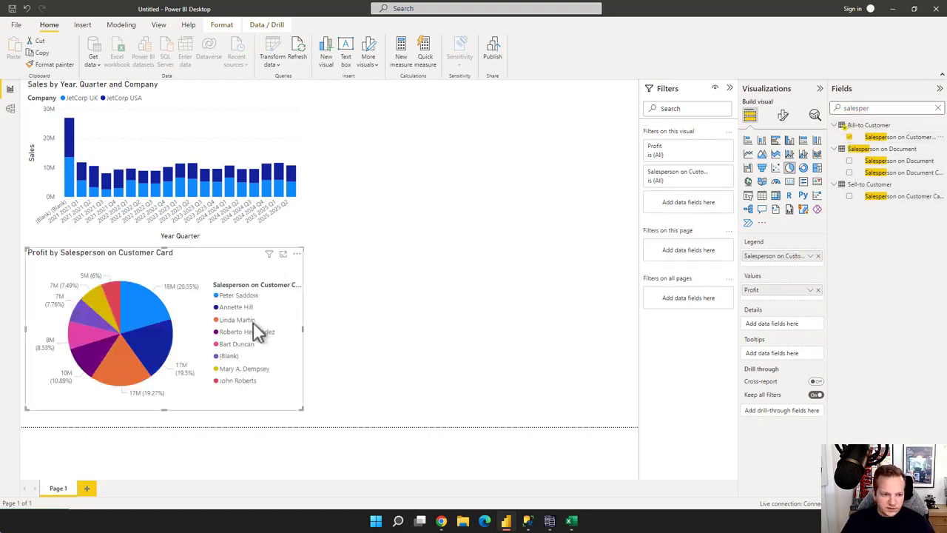
{"action": "left_click", "coordinate": [403, 347]}
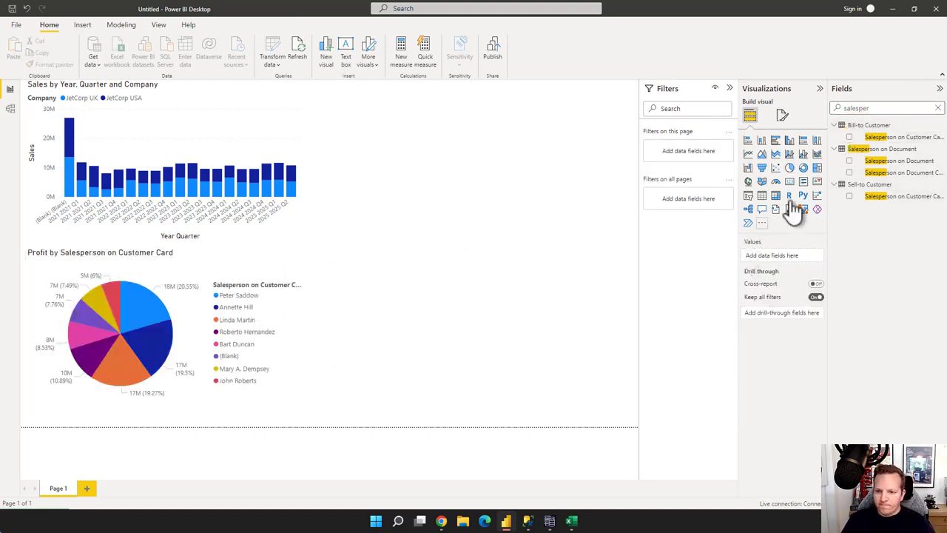
Add a slicer for the Bill-to Customer Country field and reshape it into a narrow, taller list
{"action": "left_click", "coordinate": [748, 196]}
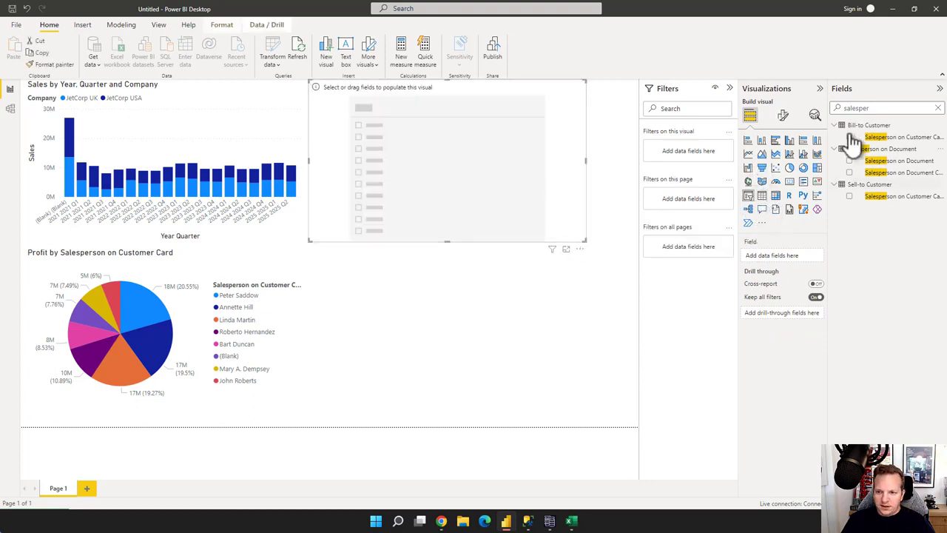
{"action": "double_click", "coordinate": [868, 110]}
{"action": "type", "text": "count"}
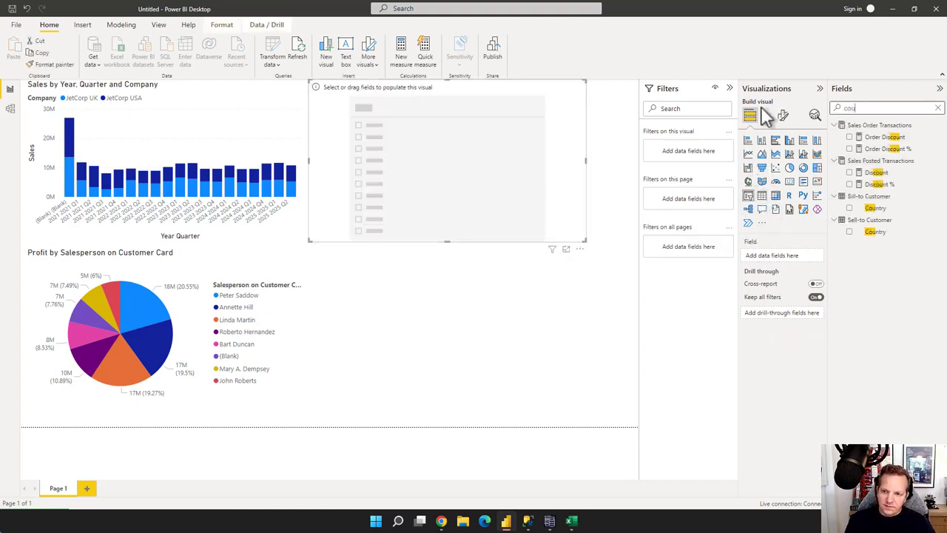
{"action": "left_click", "coordinate": [849, 208]}
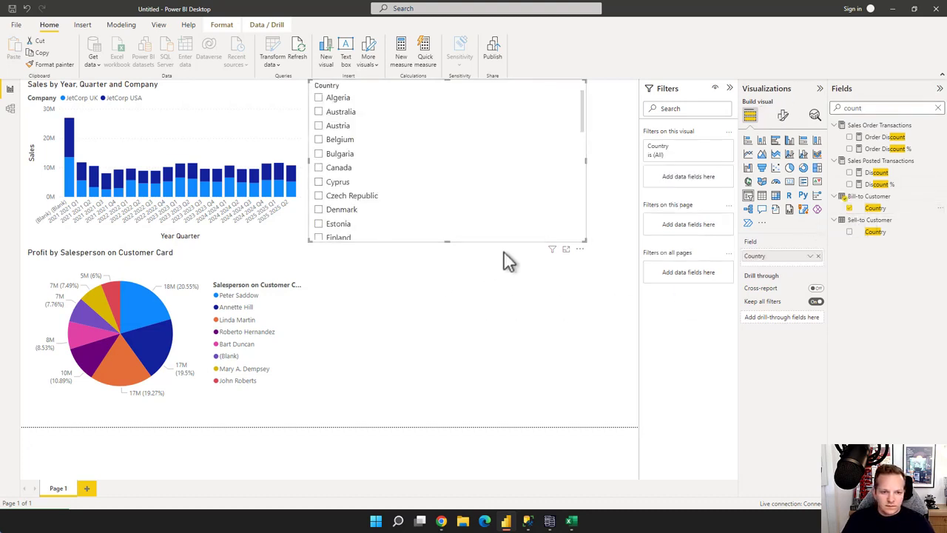
{"action": "left_click_drag", "start_coordinate": [586, 243], "coordinate": [398, 291]}
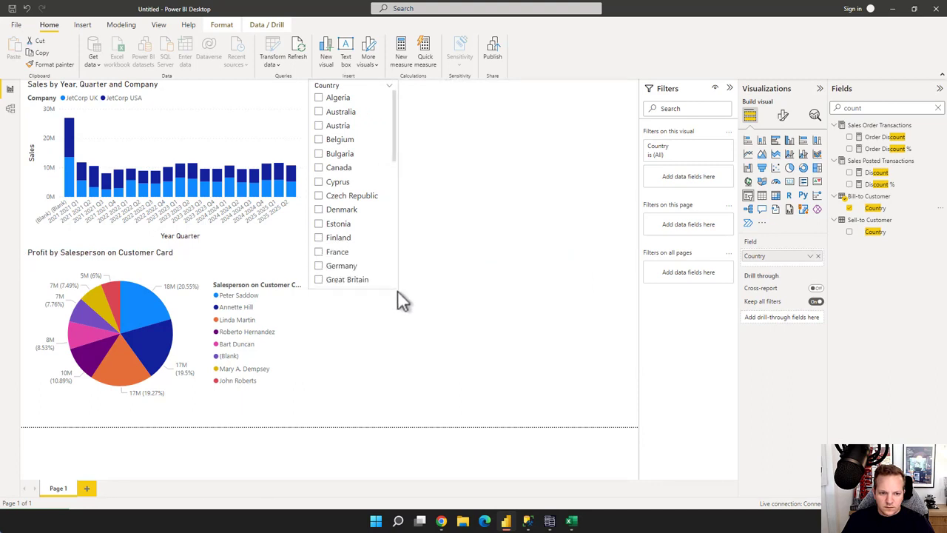
Add an empty matrix visual, move the Country slicer to the page's right edge, and enlarge the matrix to fill the space between slicer and charts
{"action": "left_click", "coordinate": [518, 271]}
{"action": "left_click", "coordinate": [776, 196]}
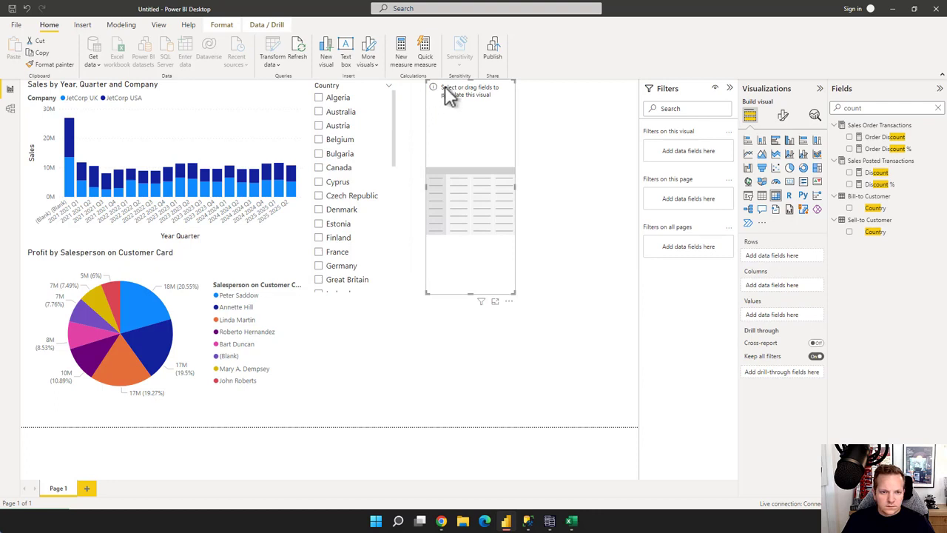
{"action": "left_click_drag", "start_coordinate": [448, 96], "coordinate": [402, 218]}
{"action": "left_click_drag", "start_coordinate": [364, 113], "coordinate": [623, 111]}
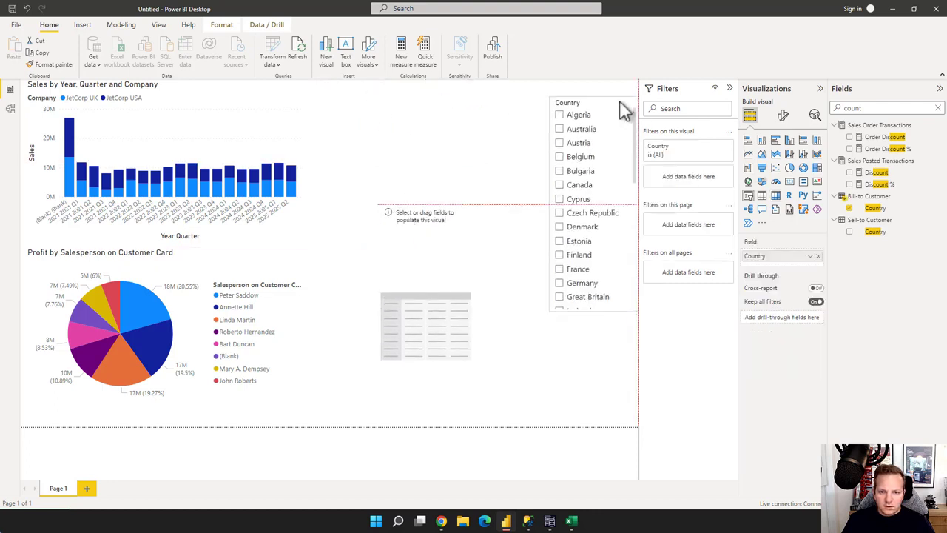
{"action": "left_click_drag", "start_coordinate": [455, 226], "coordinate": [403, 103]}
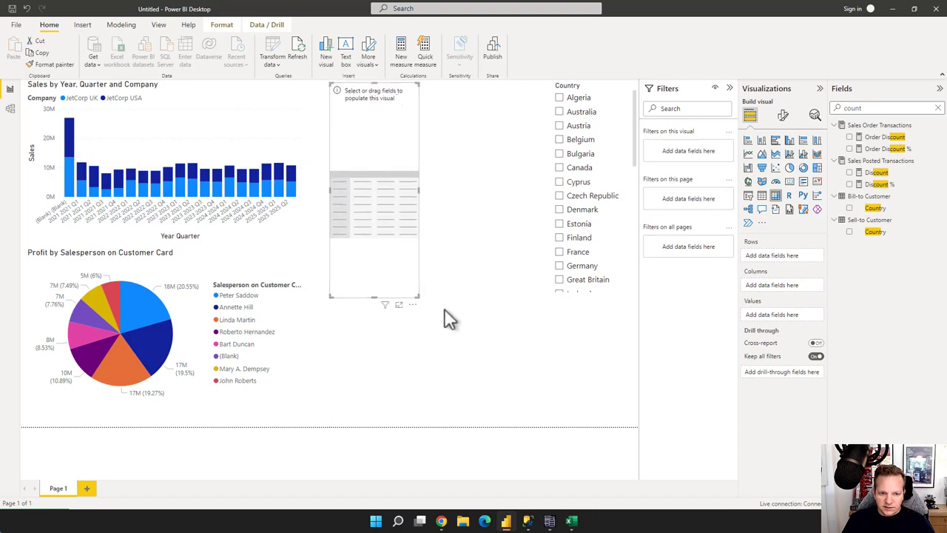
{"action": "left_click_drag", "start_coordinate": [420, 298], "coordinate": [542, 425]}
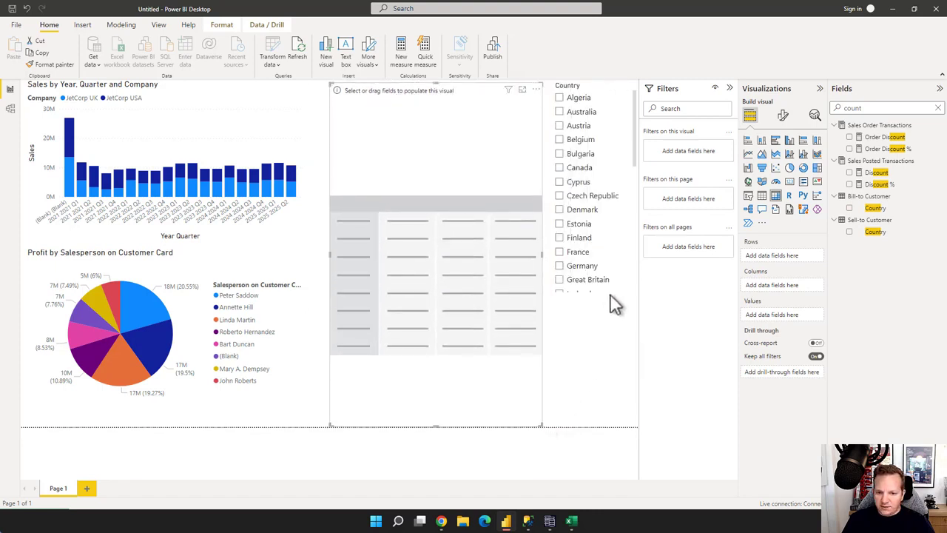
Lengthen the Country slicer down to the bottom edge of the report page
{"action": "left_click", "coordinate": [553, 295]}
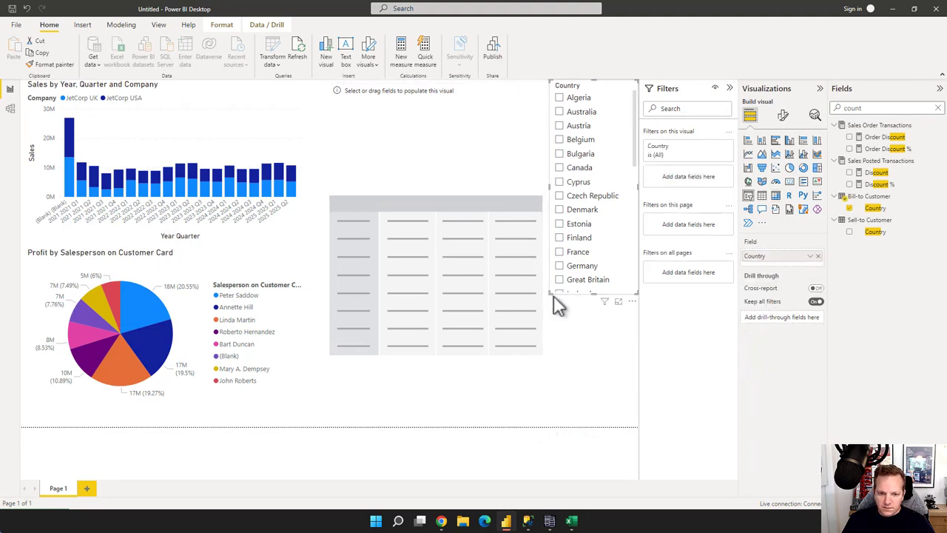
{"action": "left_click_drag", "start_coordinate": [594, 295], "coordinate": [584, 385]}
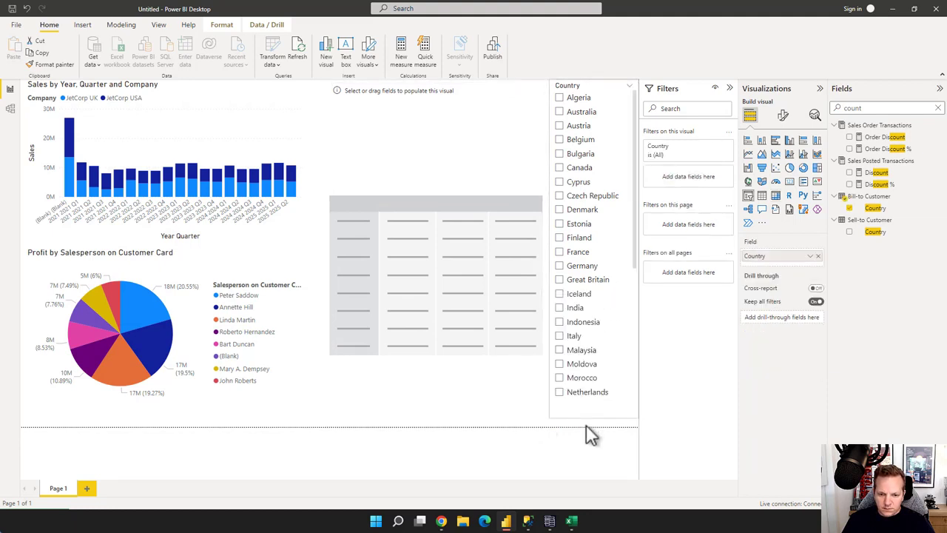
{"action": "left_click_drag", "start_coordinate": [586, 425], "coordinate": [587, 426]}
Add the posted Profit %, Discount % and Sales measures to the matrix values, with Sales placed first
{"action": "left_click", "coordinate": [520, 418]}
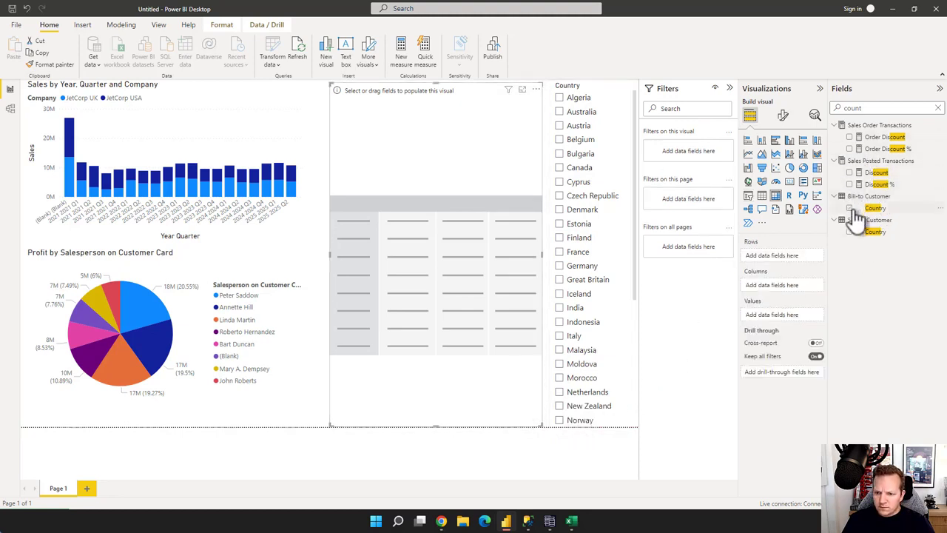
{"action": "left_click", "coordinate": [937, 108]}
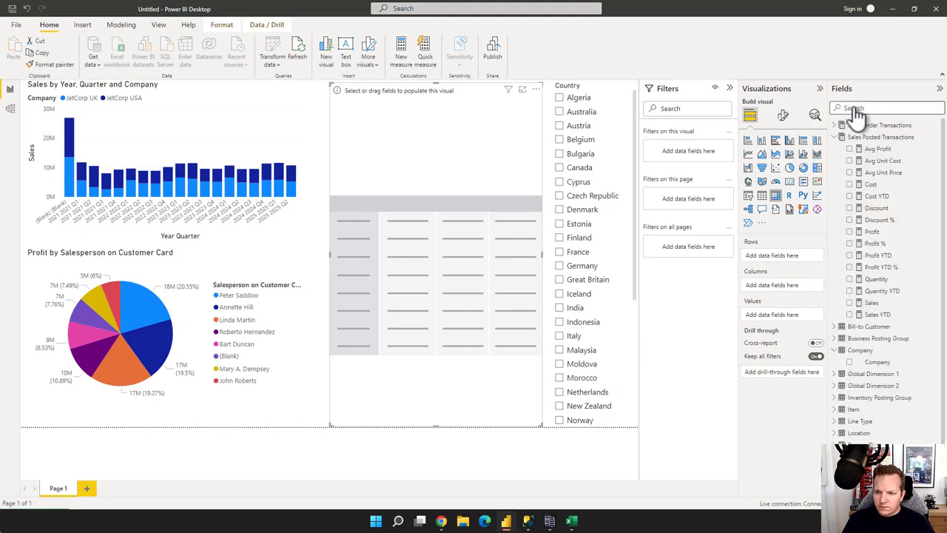
{"action": "left_click", "coordinate": [850, 243]}
{"action": "left_click", "coordinate": [850, 220]}
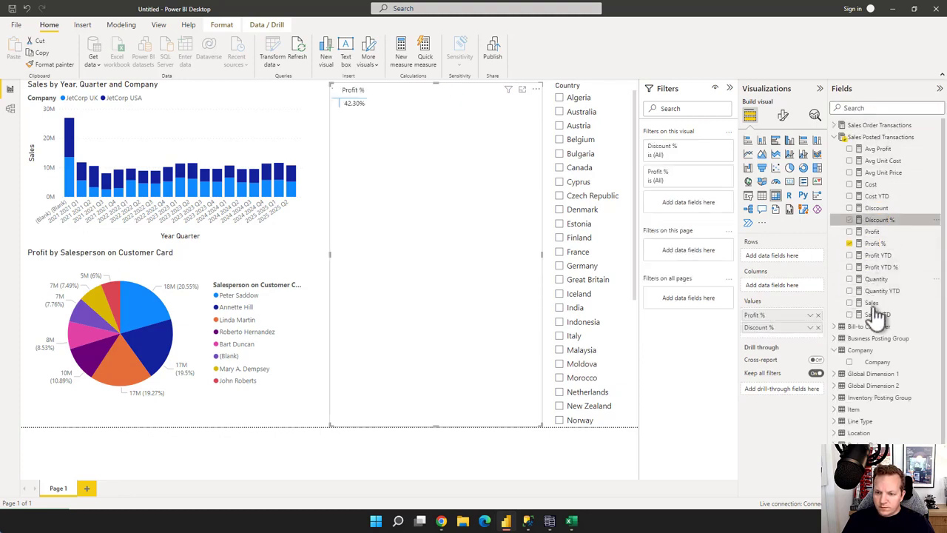
{"action": "left_click", "coordinate": [851, 303]}
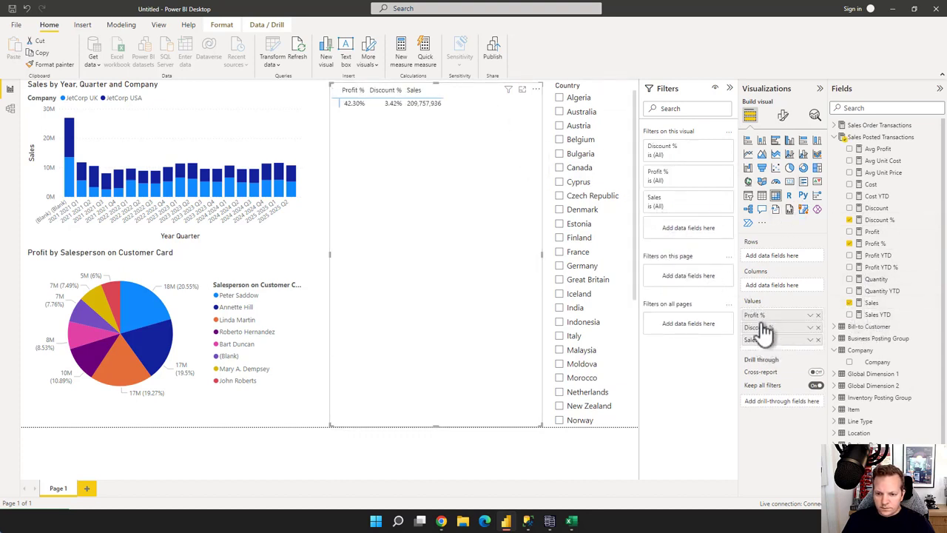
{"action": "left_click_drag", "start_coordinate": [765, 333], "coordinate": [766, 315]}
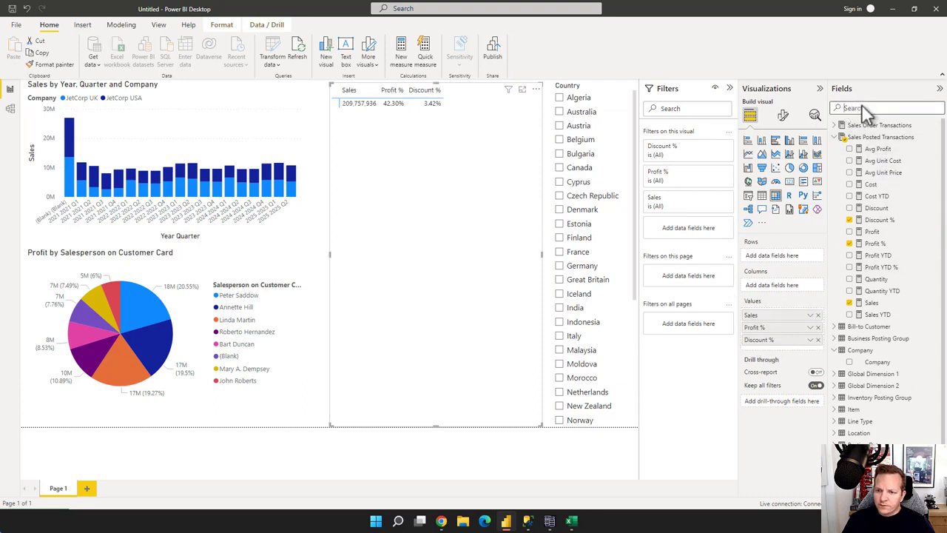
Break the matrix down by Item Category in rows and reduce its height to fit just below the total row
{"action": "type", "text": "item"}
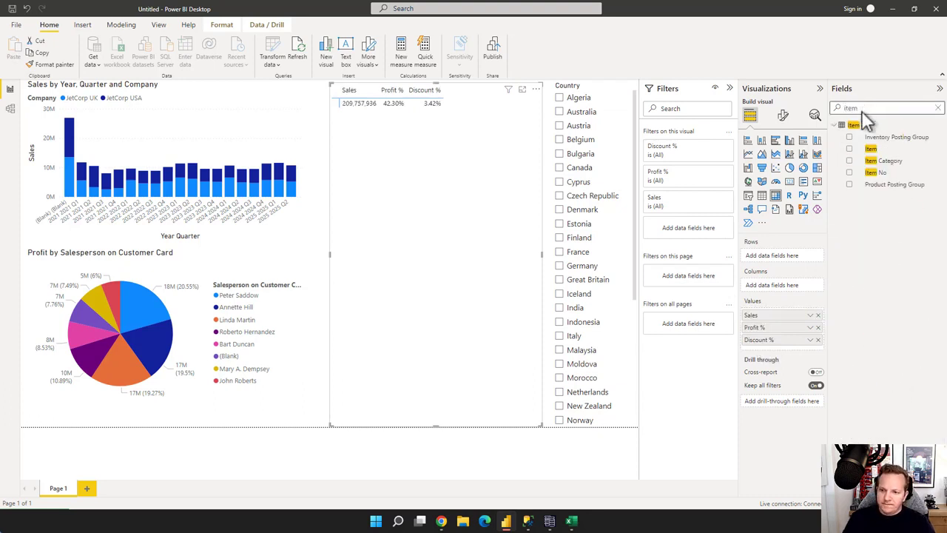
{"action": "left_click", "coordinate": [849, 161]}
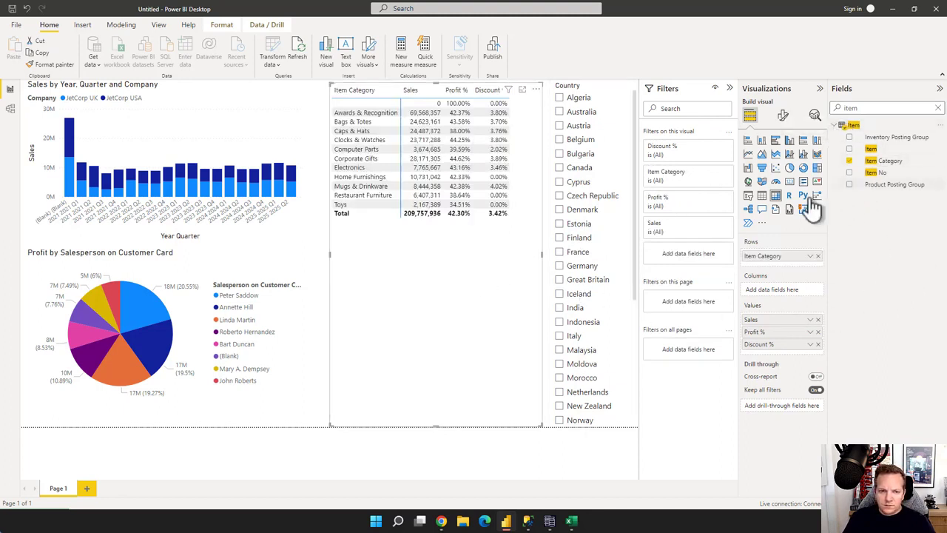
{"action": "left_click_drag", "start_coordinate": [440, 426], "coordinate": [439, 235]}
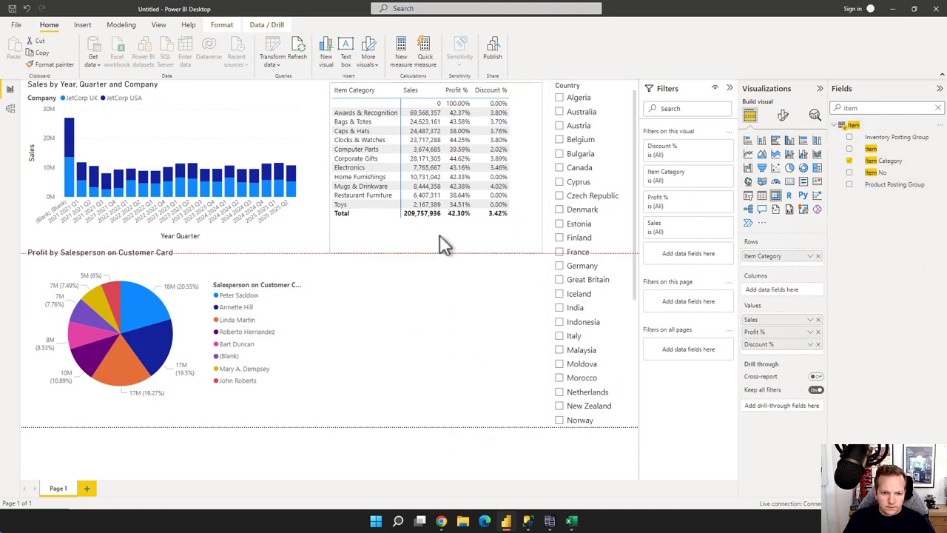
Cross-highlight the charts by the Home Furnishings category in the matrix and clear the selection again
{"action": "left_click", "coordinate": [369, 177]}
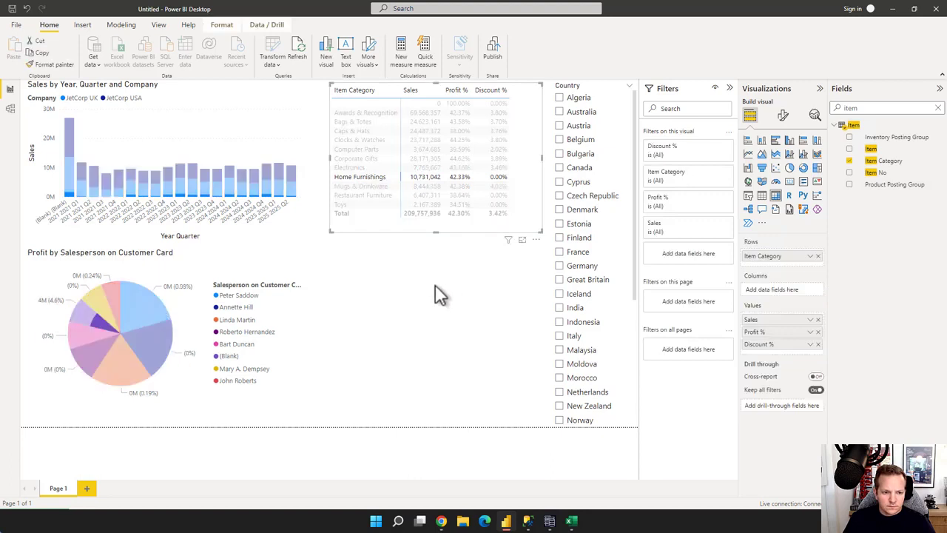
{"action": "left_click", "coordinate": [410, 226]}
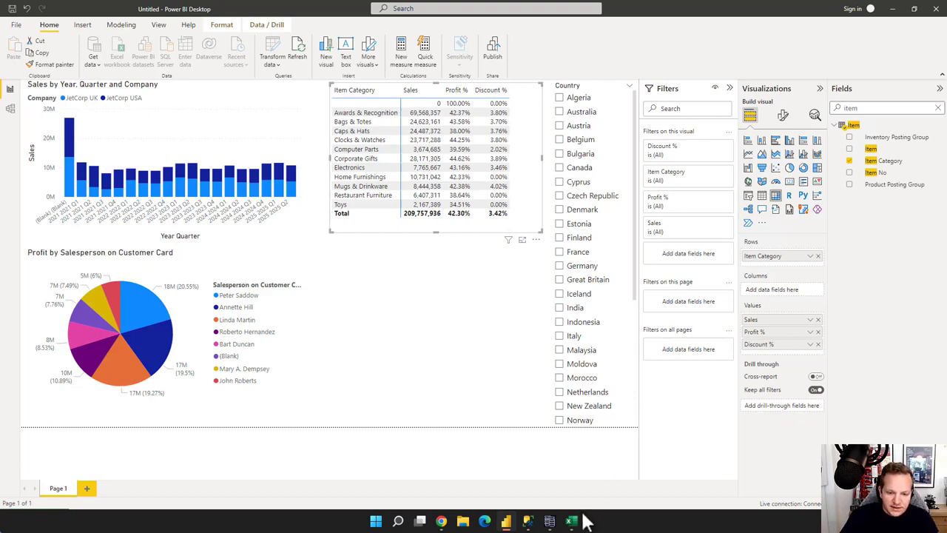
Switch to Jet Data Manager and collapse the dbo.Sales Posted Transactions table in the JetBCDwh data warehouse
{"action": "left_click", "coordinate": [550, 520]}
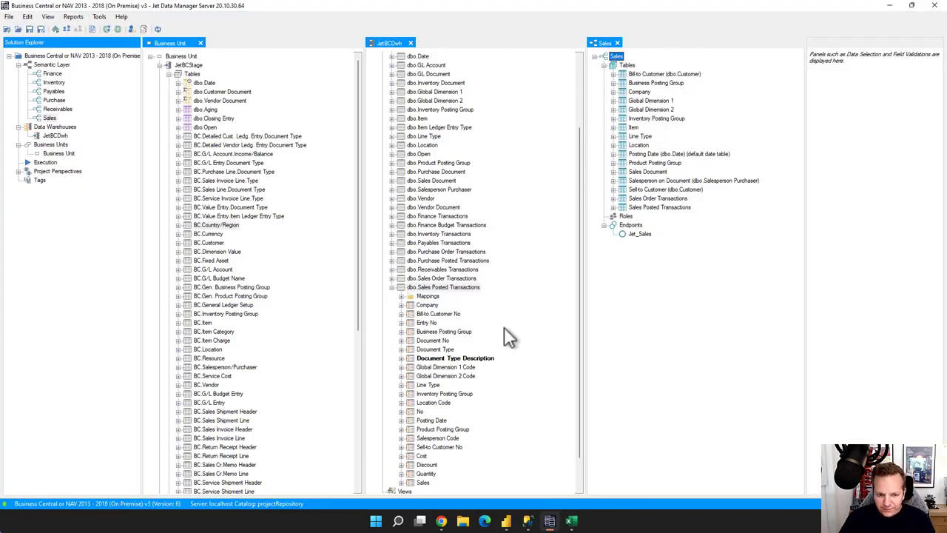
{"action": "left_click", "coordinate": [392, 287]}
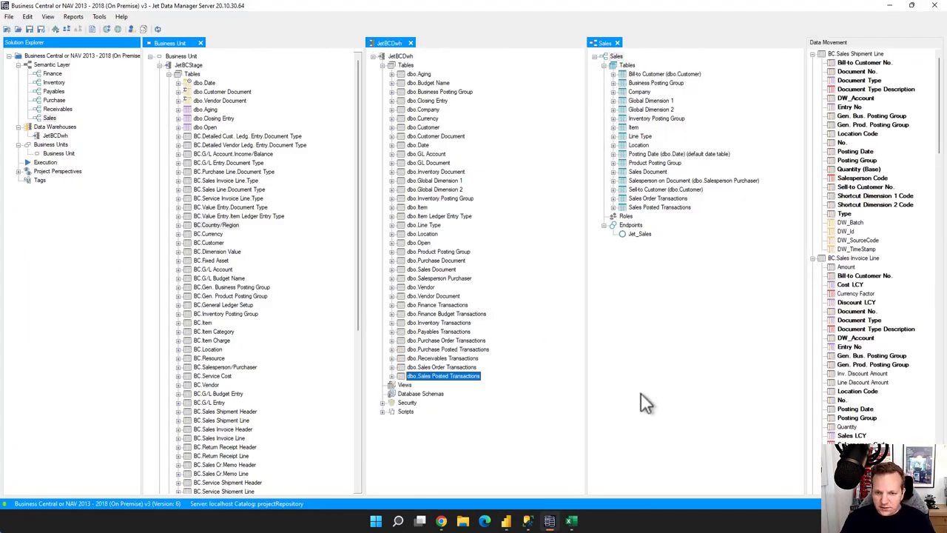